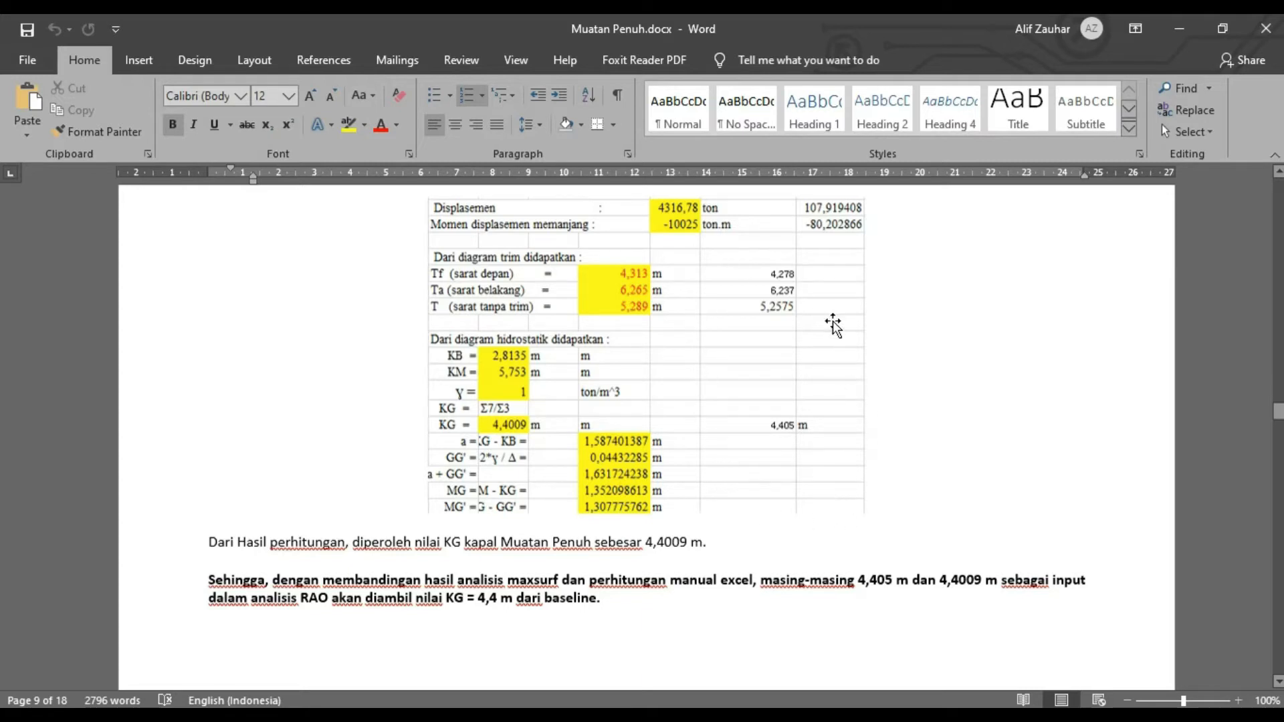
# Review the ballast condition KG section in the Word report, comparing the Maxsurf Stability and manual Excel calculations
pyautogui.scroll(-6, 927, 459)
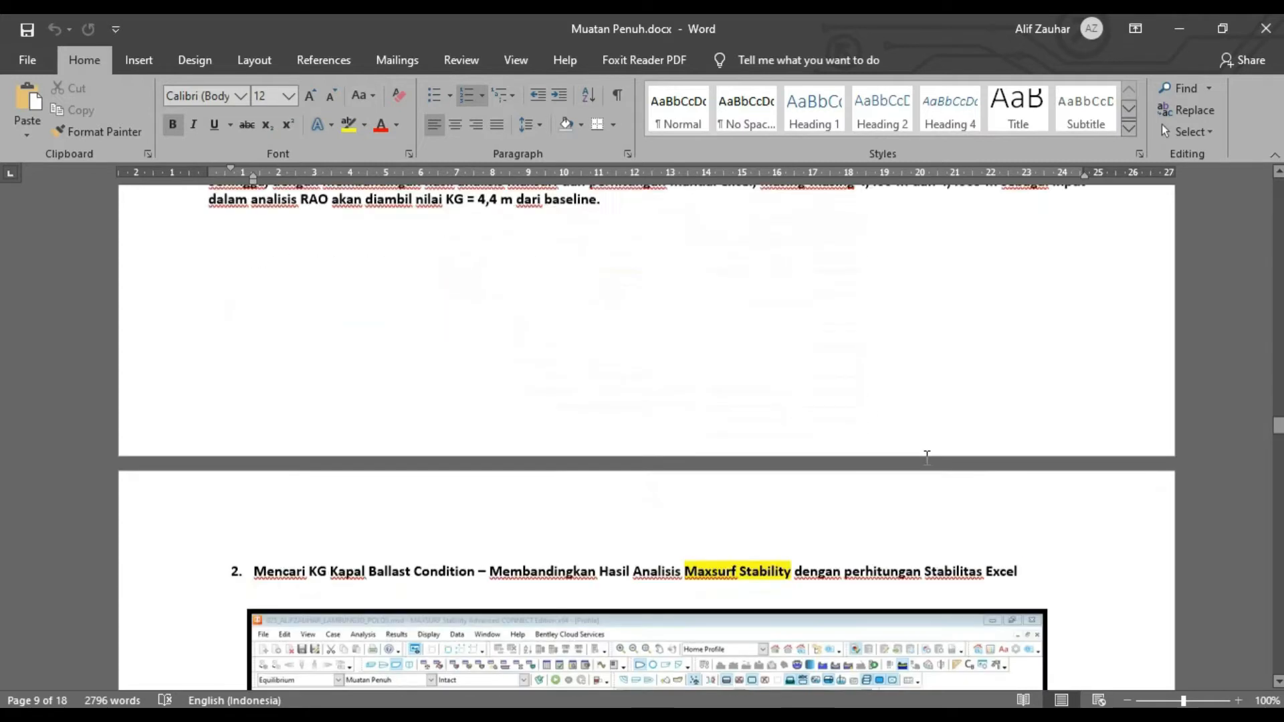
pyautogui.scroll(-6, 925, 458)
pyautogui.scroll(6, 779, 498)
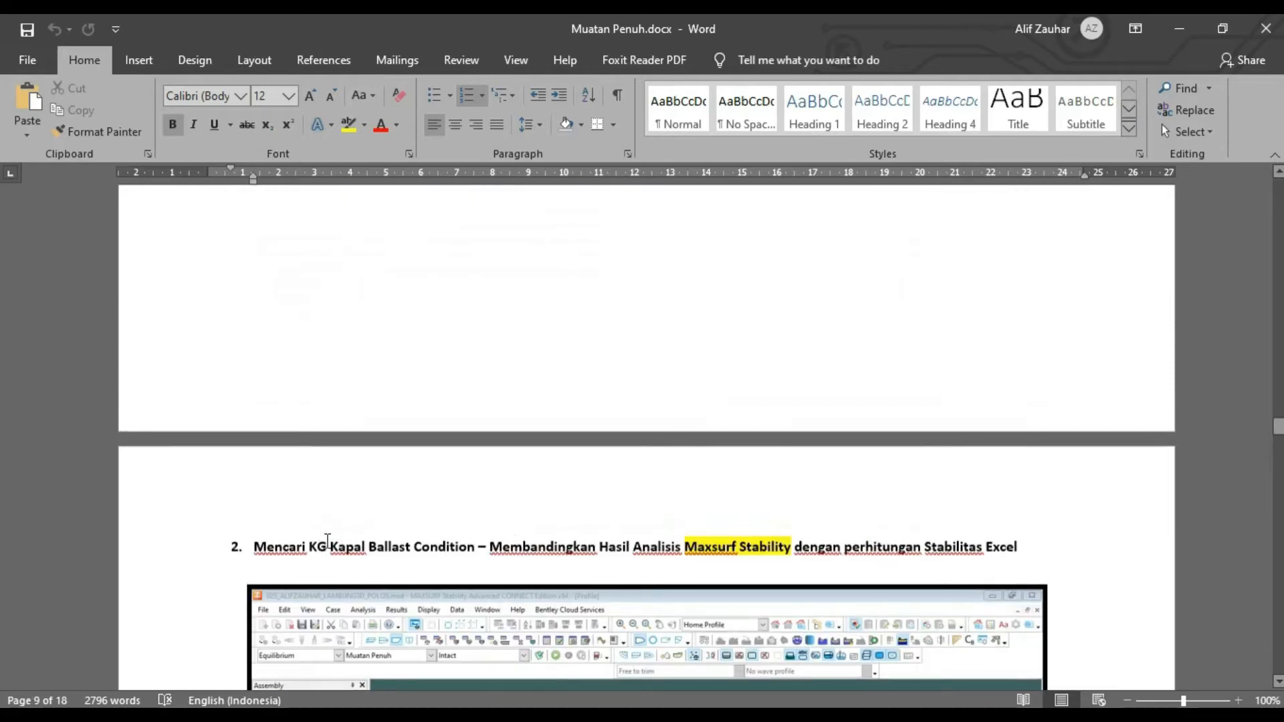
pyautogui.scroll(-20, 554, 554)
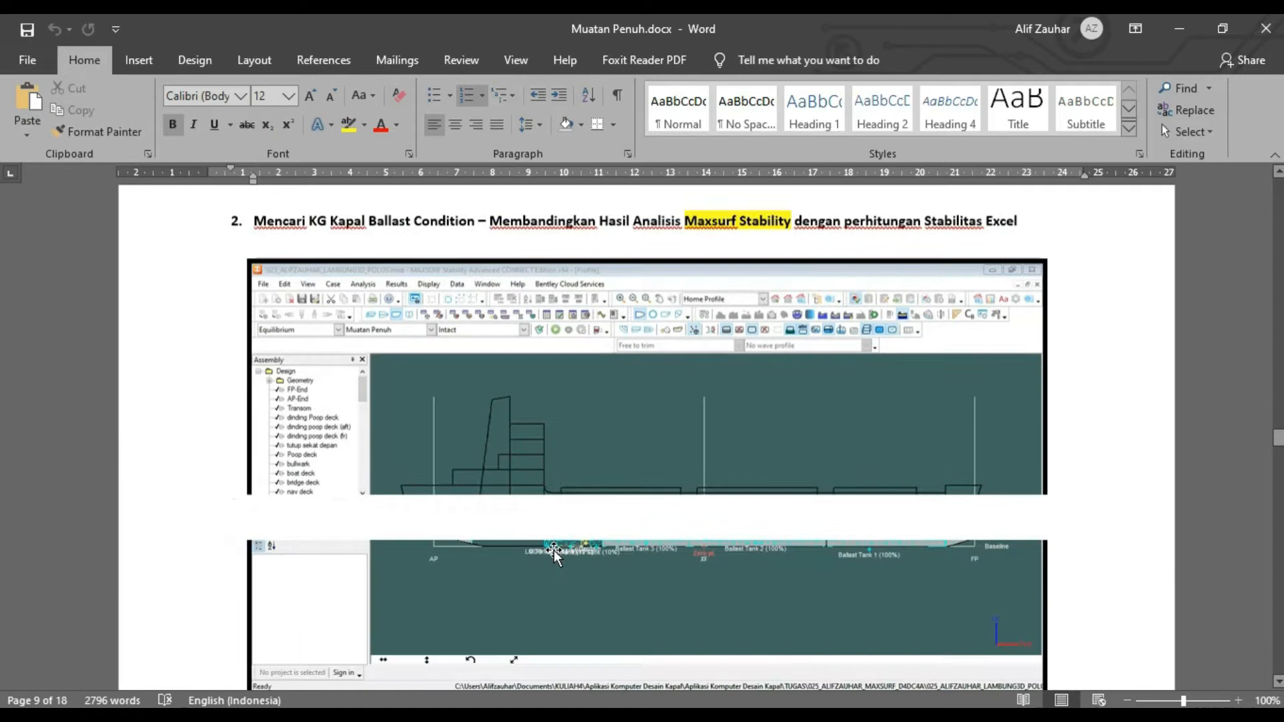
pyautogui.scroll(-20, 668, 526)
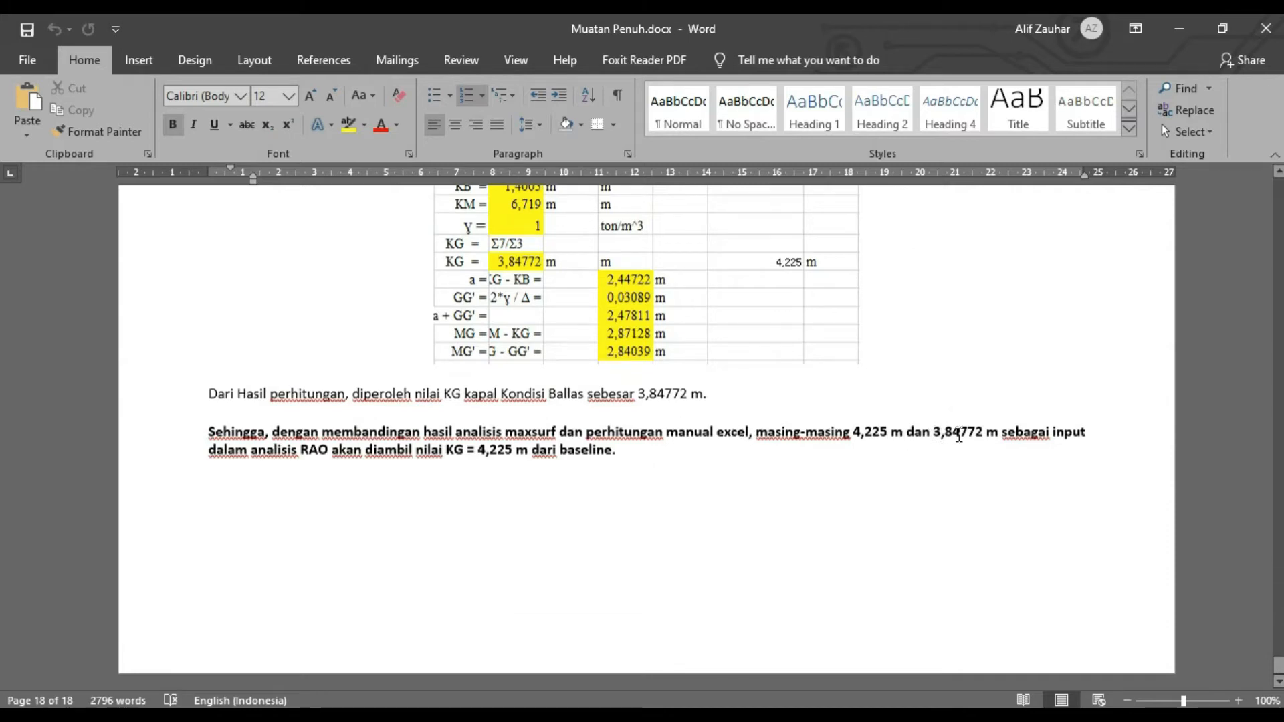
pyautogui.scroll(6, 952, 431)
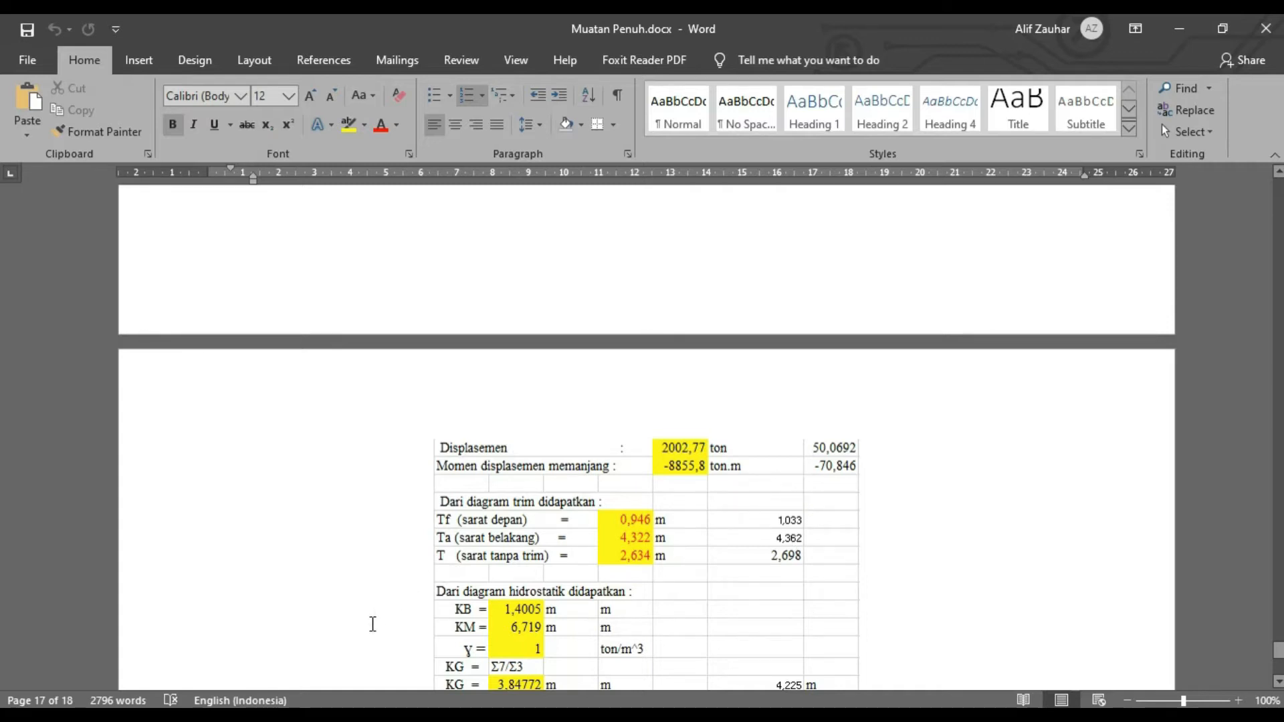
# Switch to the first Maxsurf Motions window and open the vessel's mass distribution settings to inspect the VCG
pyautogui.click(330, 718)
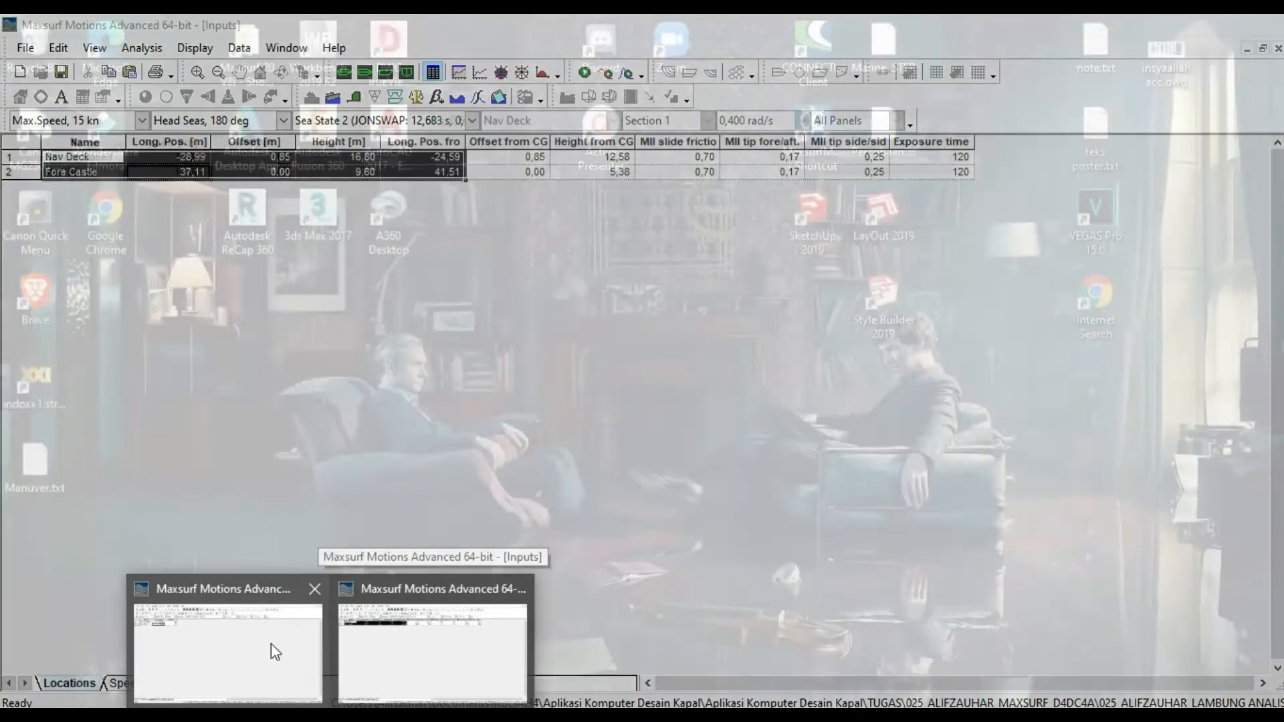
pyautogui.click(271, 643)
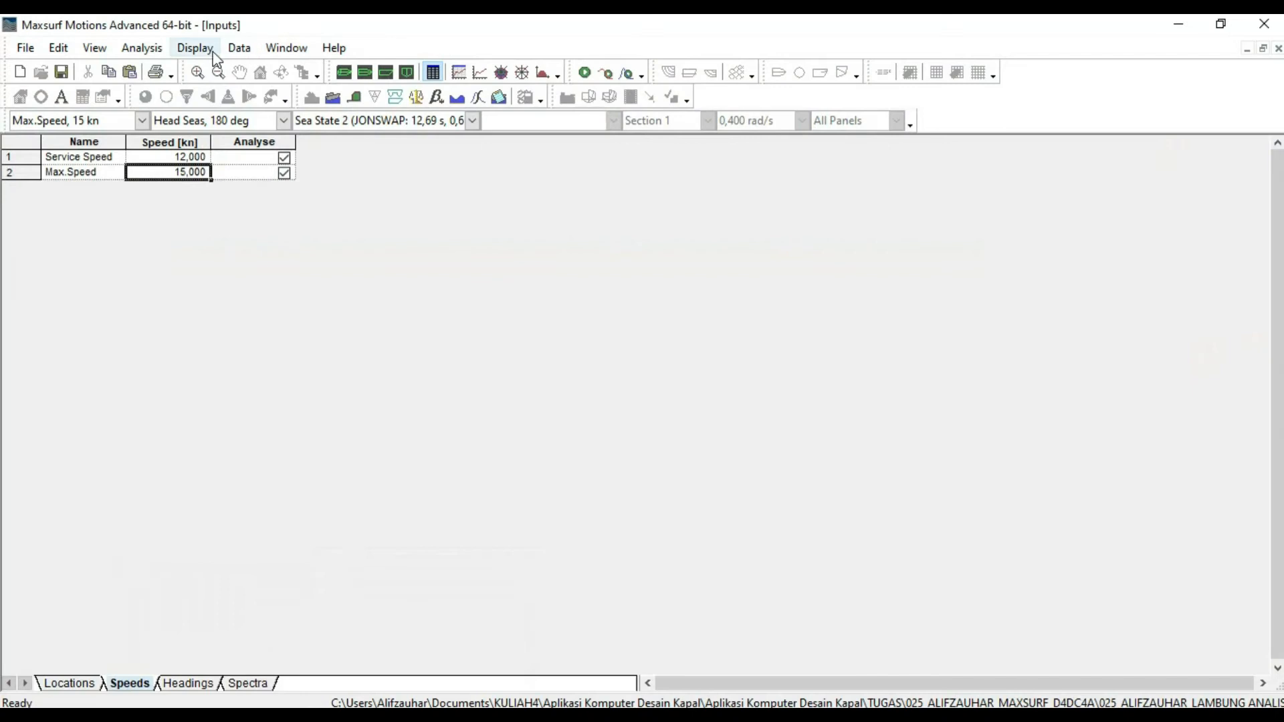
pyautogui.click(142, 48)
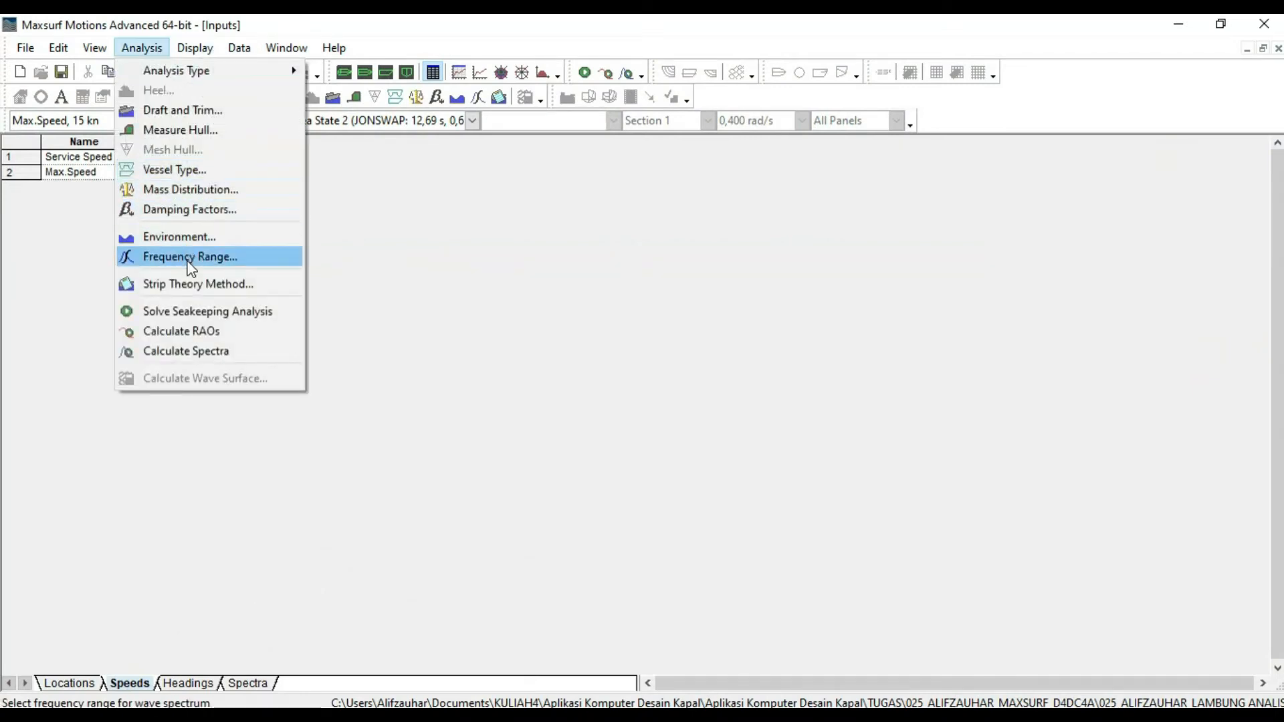
pyautogui.click(192, 190)
pyautogui.click(635, 269)
# Check the VCG against the full-load KG conclusion in the Word report, and accept the Maxsurf Motions mass distribution settings
pyautogui.click(274, 713)
pyautogui.scroll(-15, 876, 484)
pyautogui.scroll(2, 930, 465)
pyautogui.scroll(20, 928, 463)
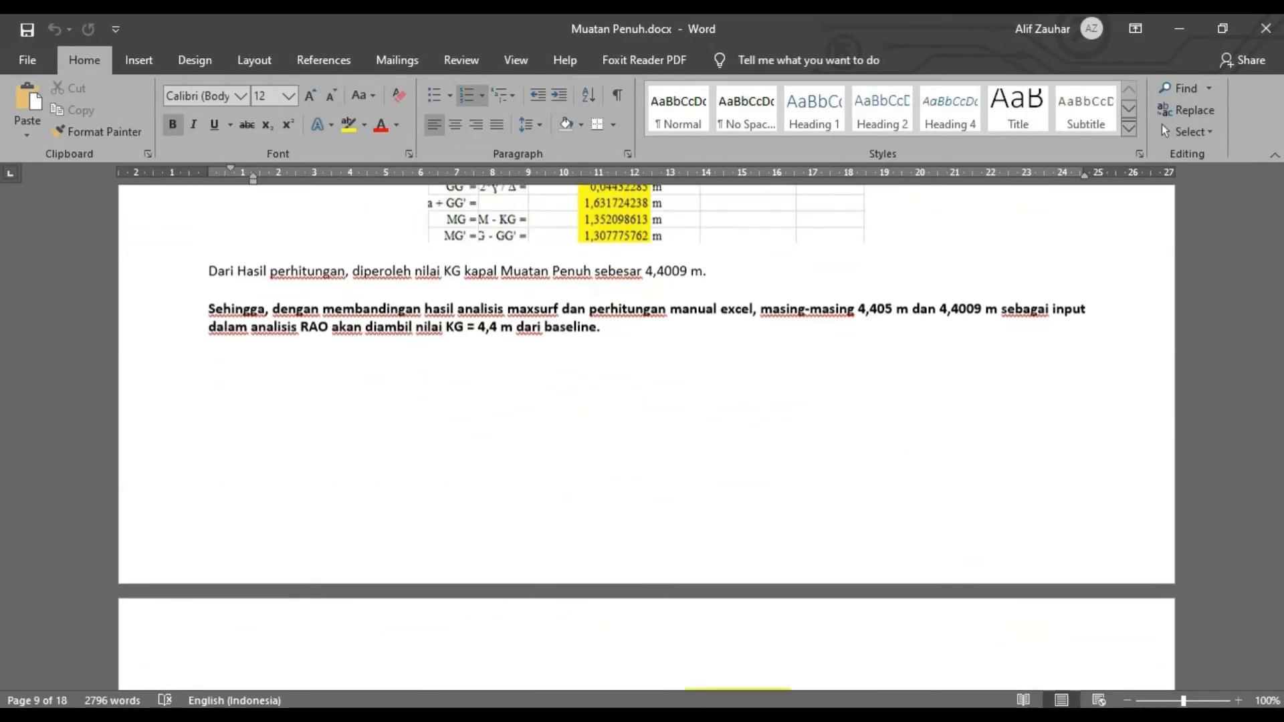
pyautogui.click(330, 714)
pyautogui.click(249, 670)
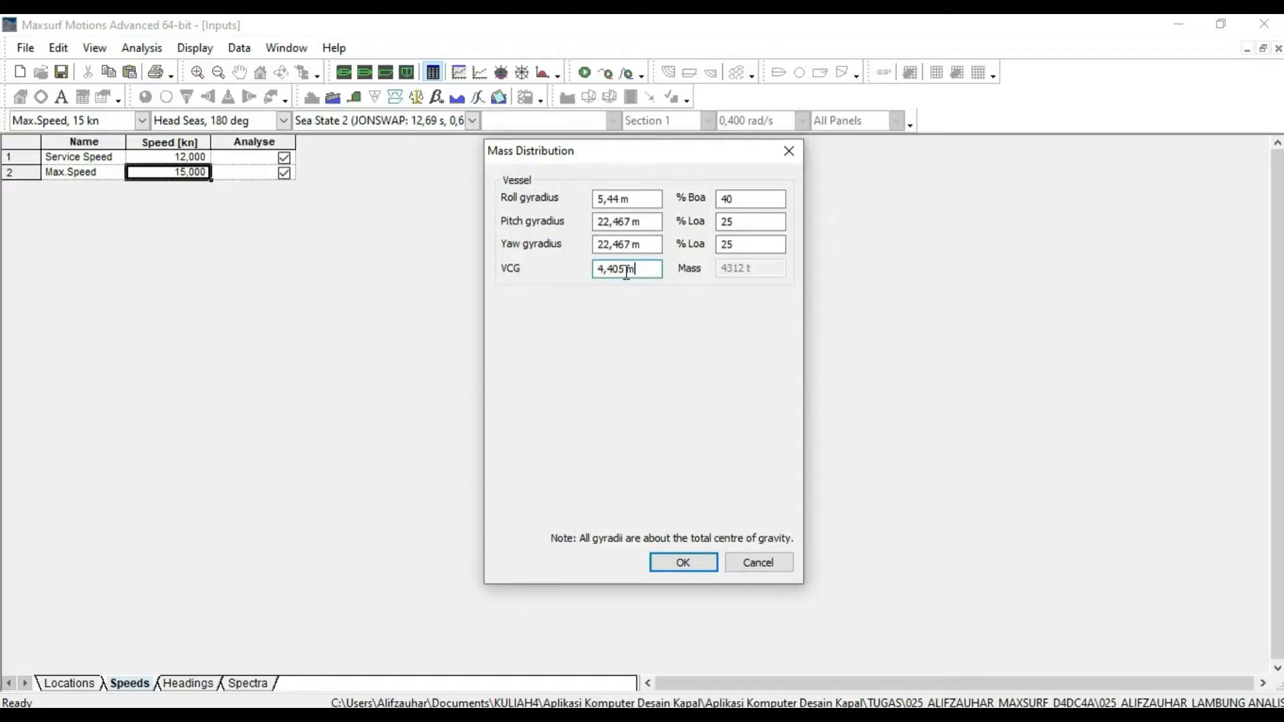
pyautogui.press('Return')
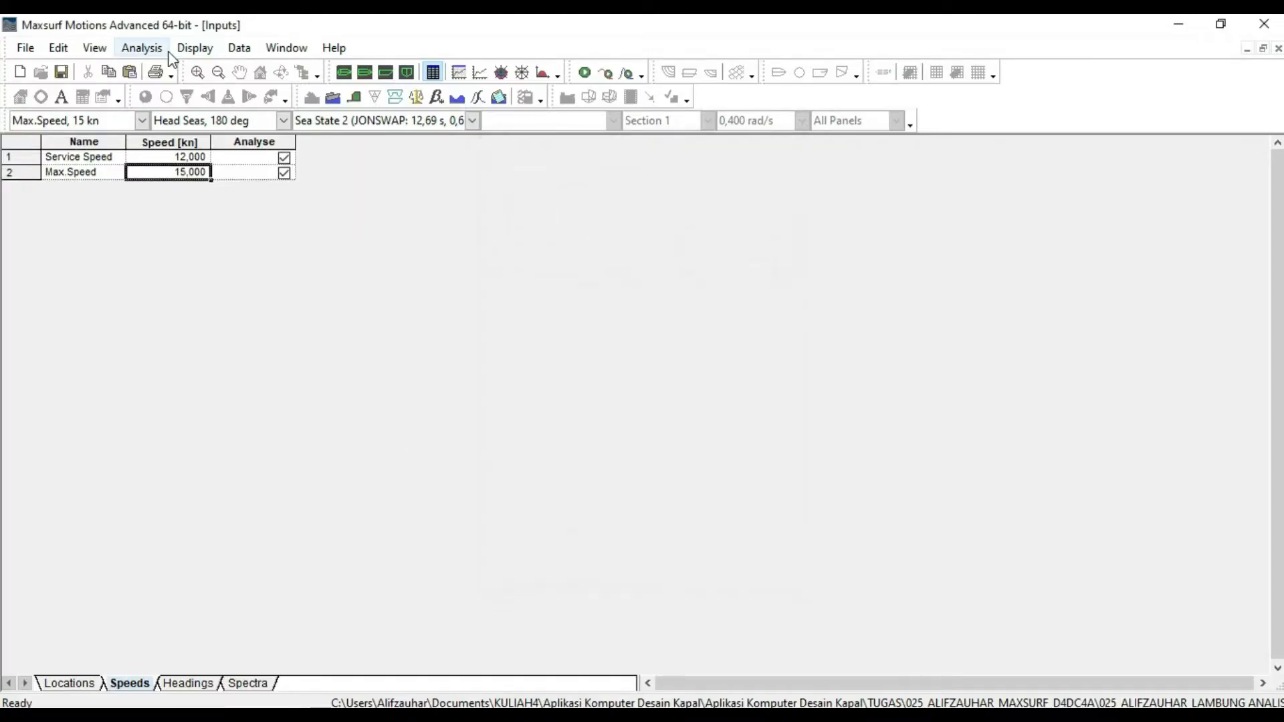
# Open the vessel draft and trim settings, compare the drafts with the full-load table in the Word report, and accept them
pyautogui.click(142, 48)
pyautogui.click(176, 111)
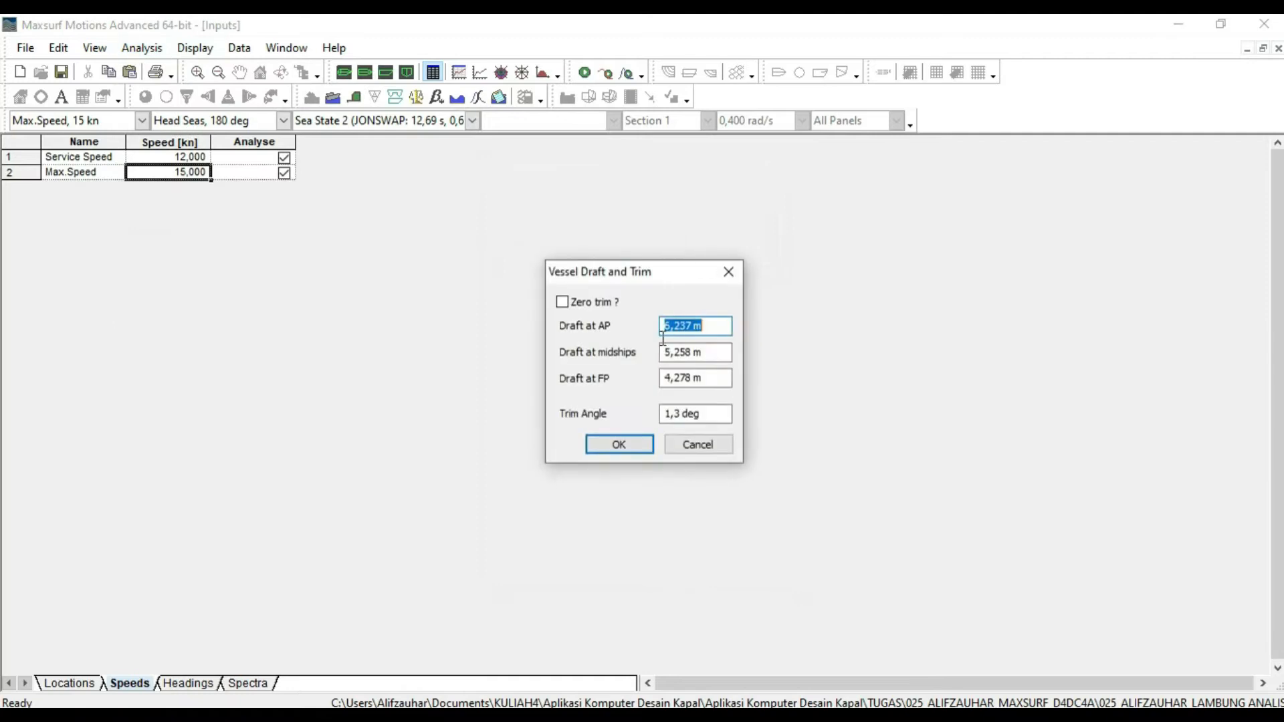
pyautogui.hotkey('alt', 'Tab')
pyautogui.scroll(6, 773, 430)
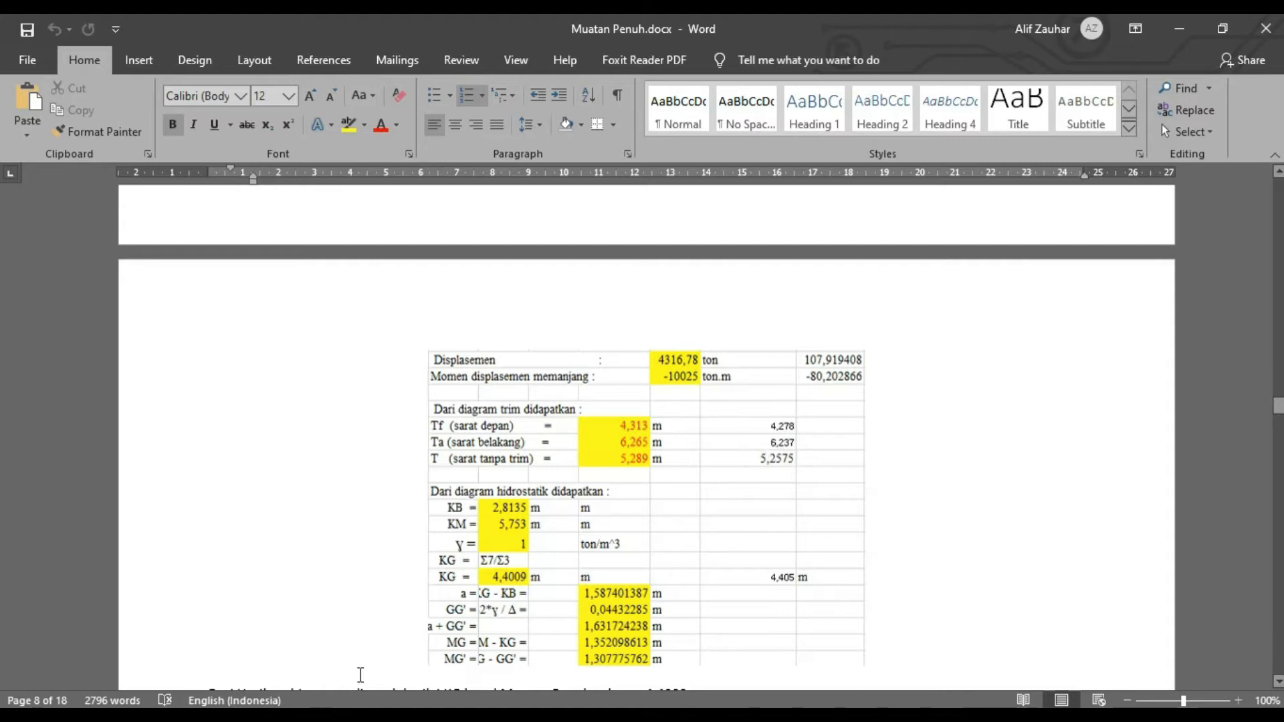
pyautogui.click(252, 688)
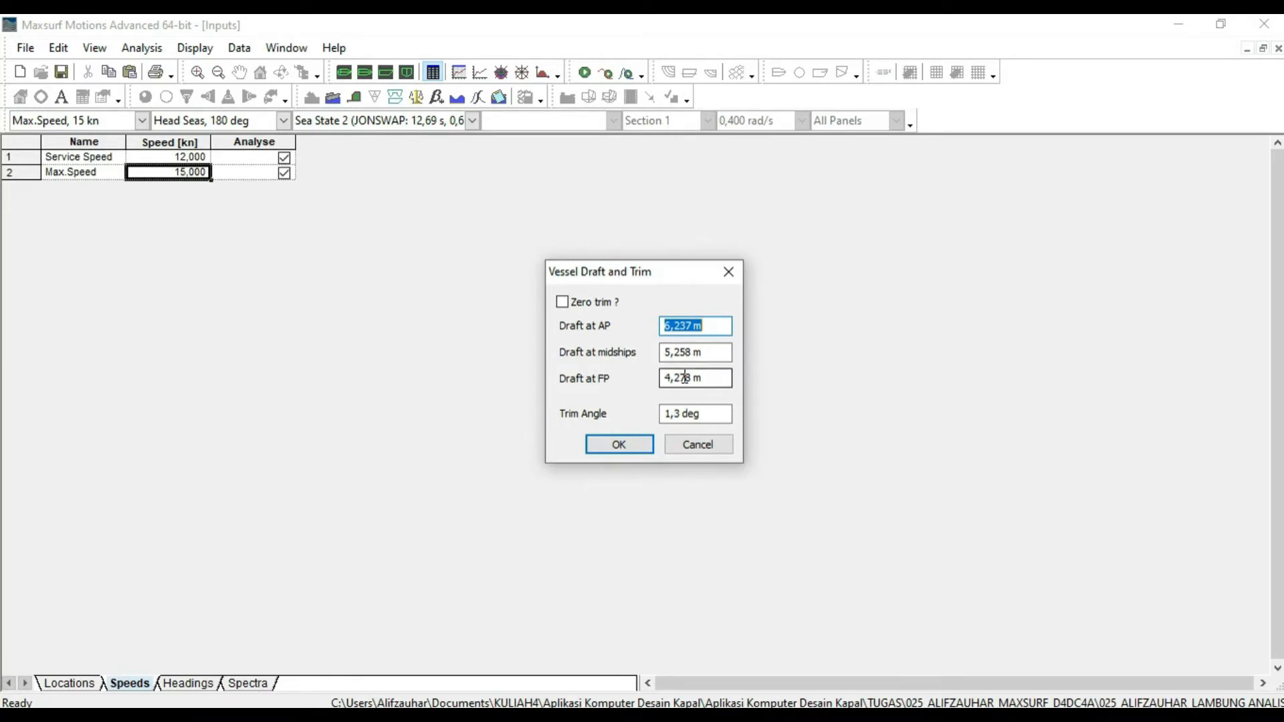
pyautogui.click(619, 444)
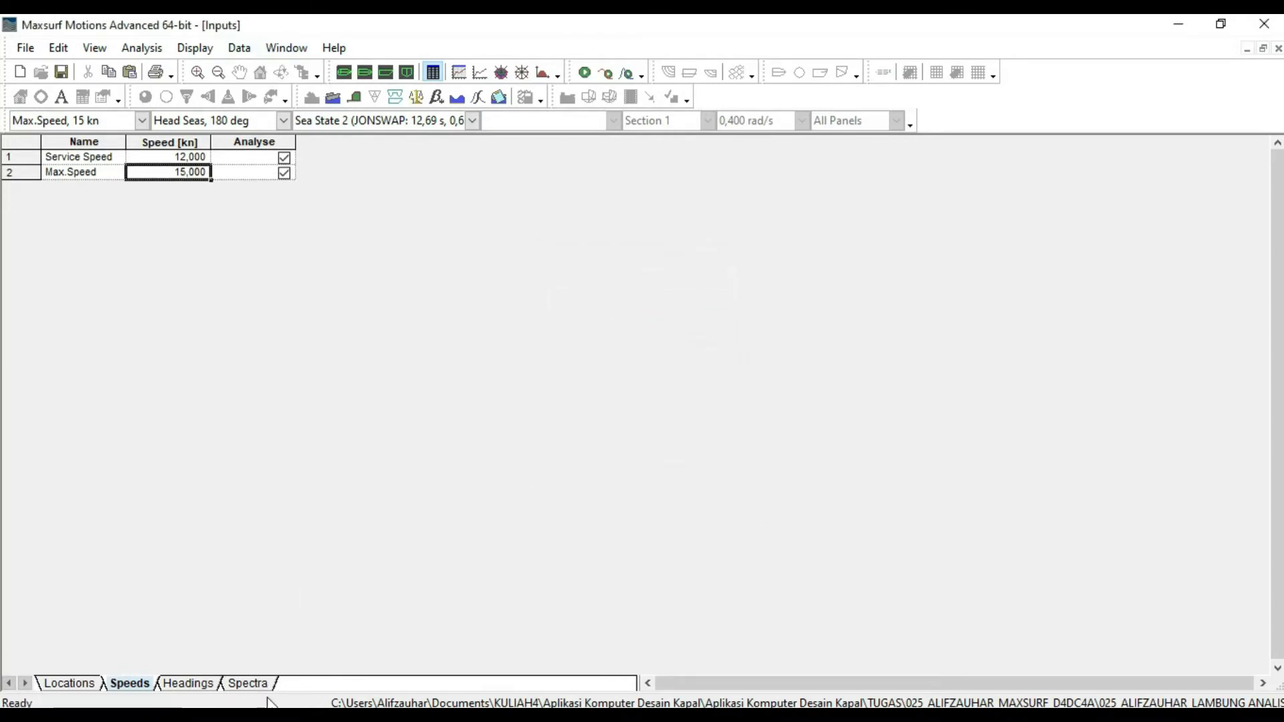
# Switch to the PowerPoint seakeeping presentation and view the scenario slide (slide 8)
pyautogui.click(330, 714)
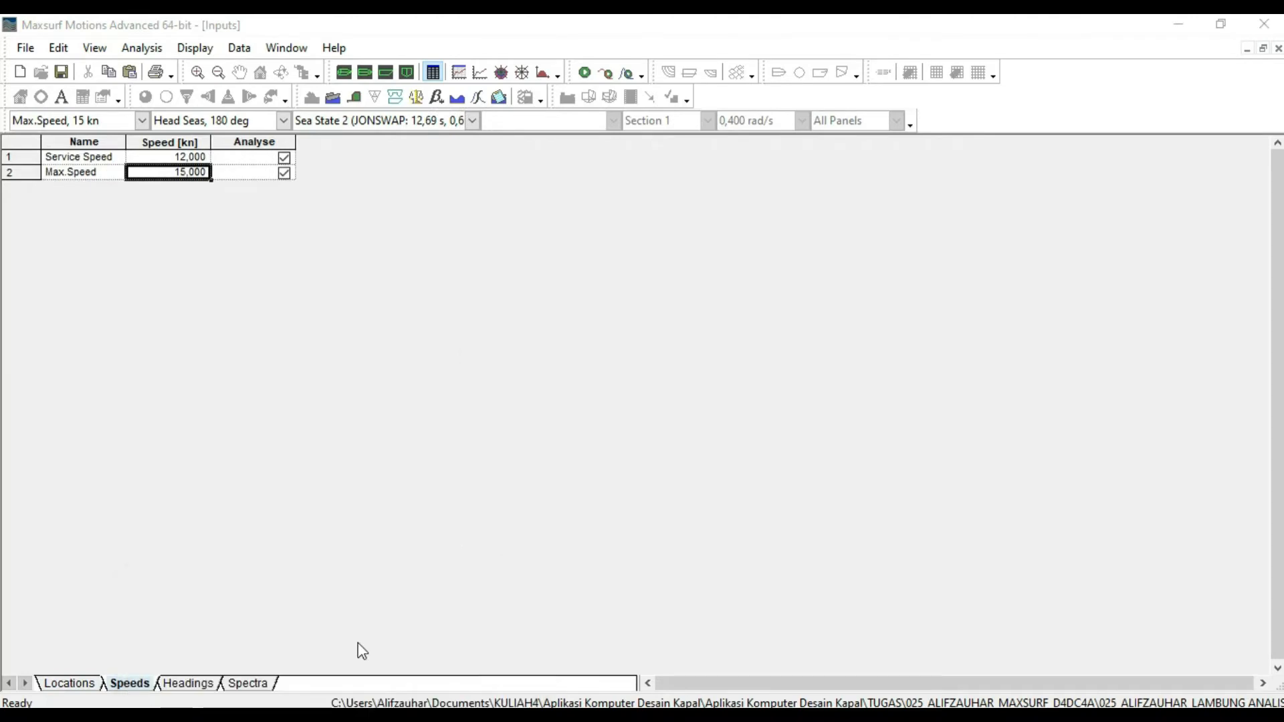
pyautogui.click(414, 714)
pyautogui.click(156, 552)
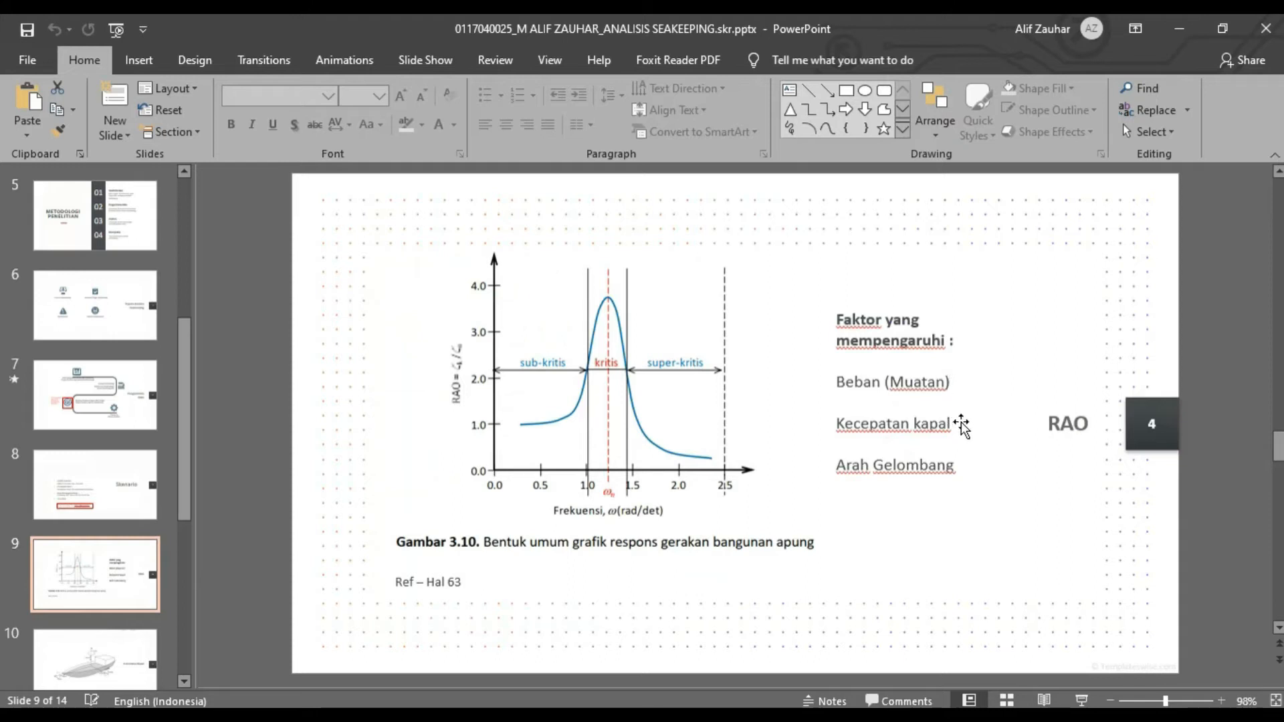
pyautogui.click(101, 476)
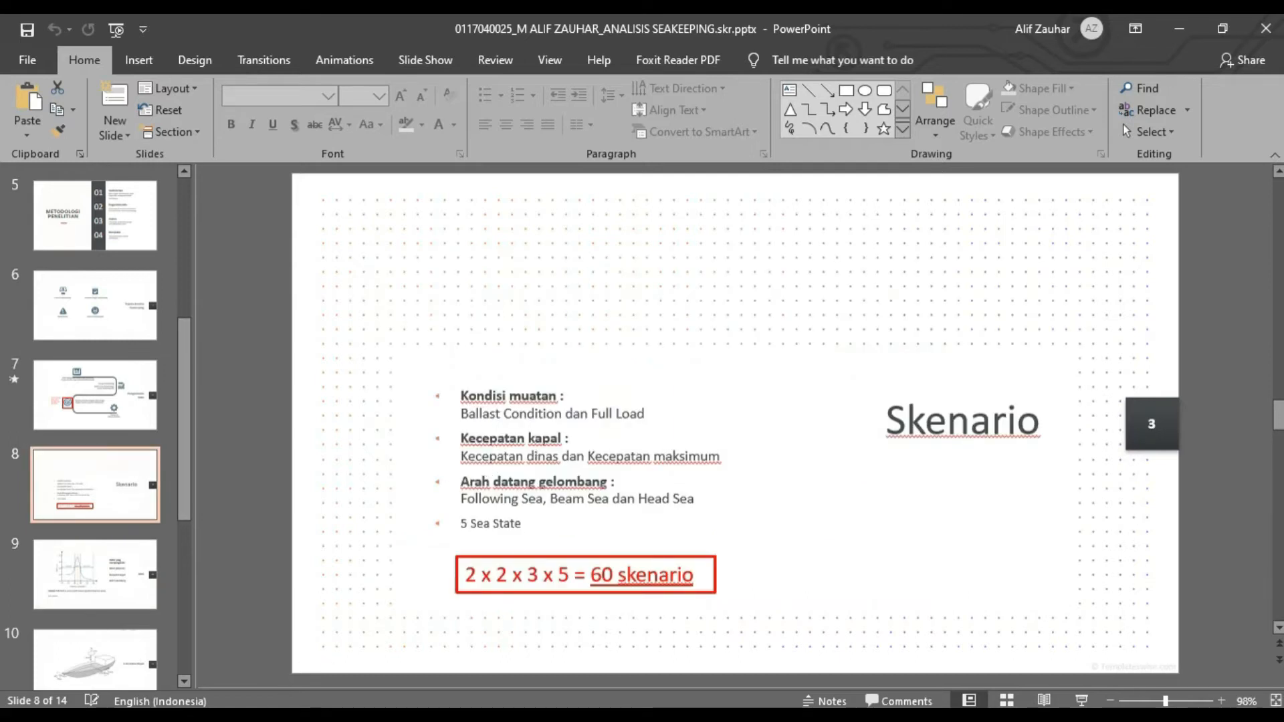
# Return to Maxsurf Motions and inspect the service speed and maximum speed entries in the Speeds input table
pyautogui.click(238, 678)
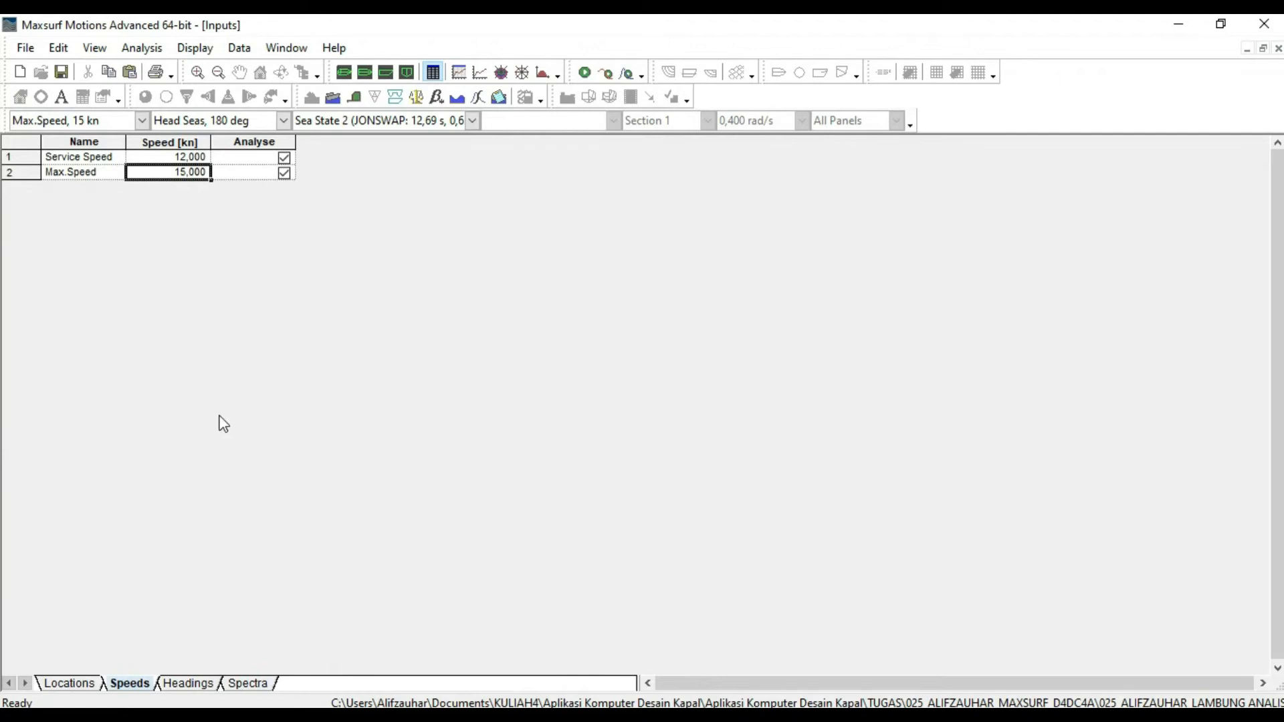
pyautogui.click(287, 47)
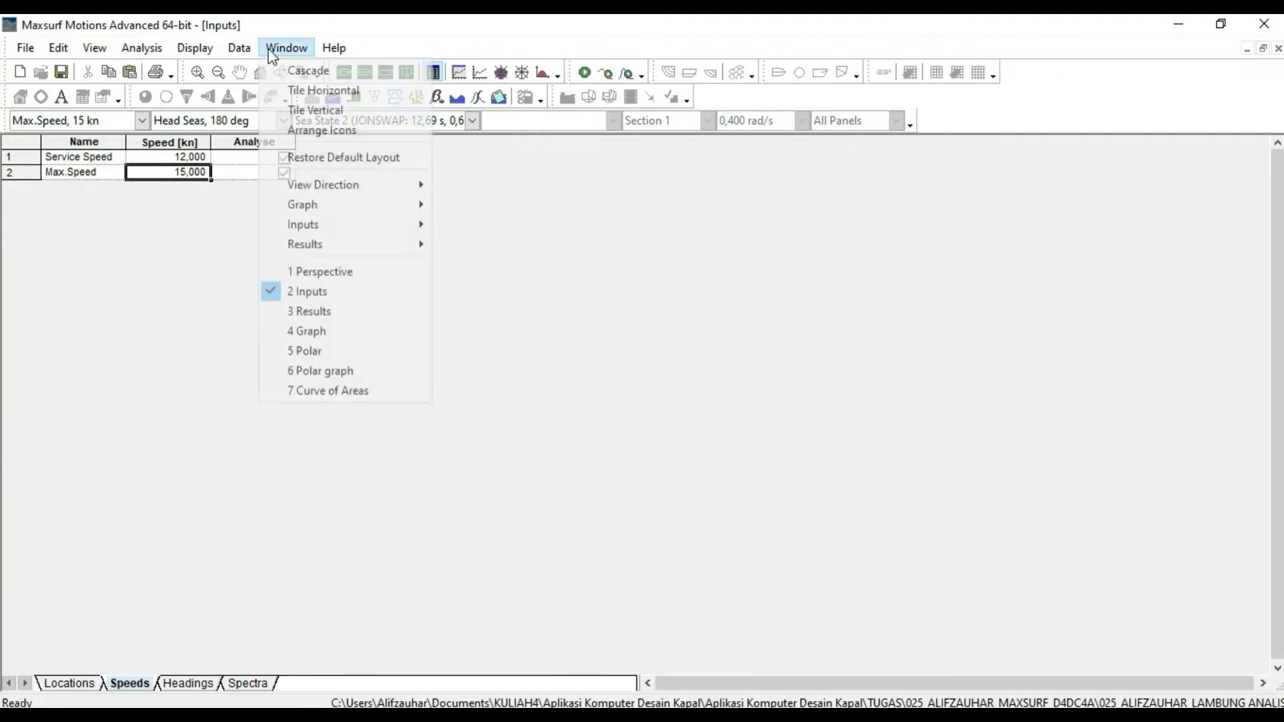
pyautogui.click(311, 292)
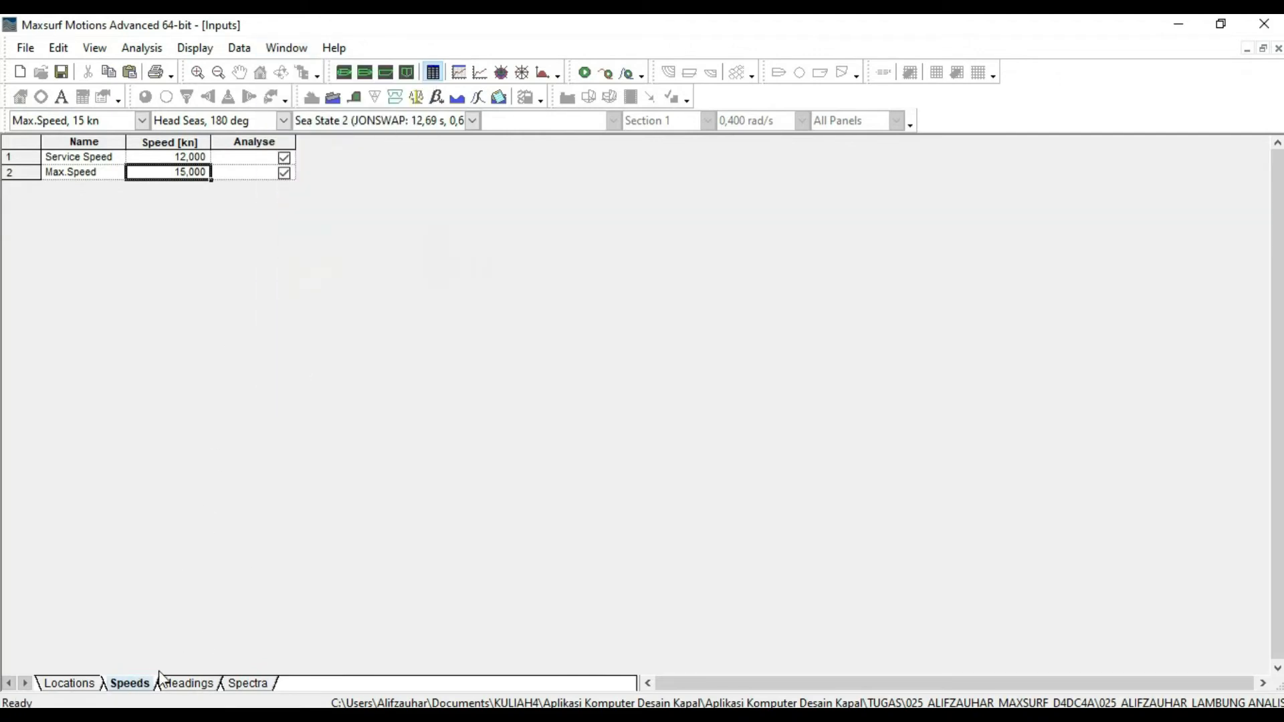
pyautogui.click(98, 160)
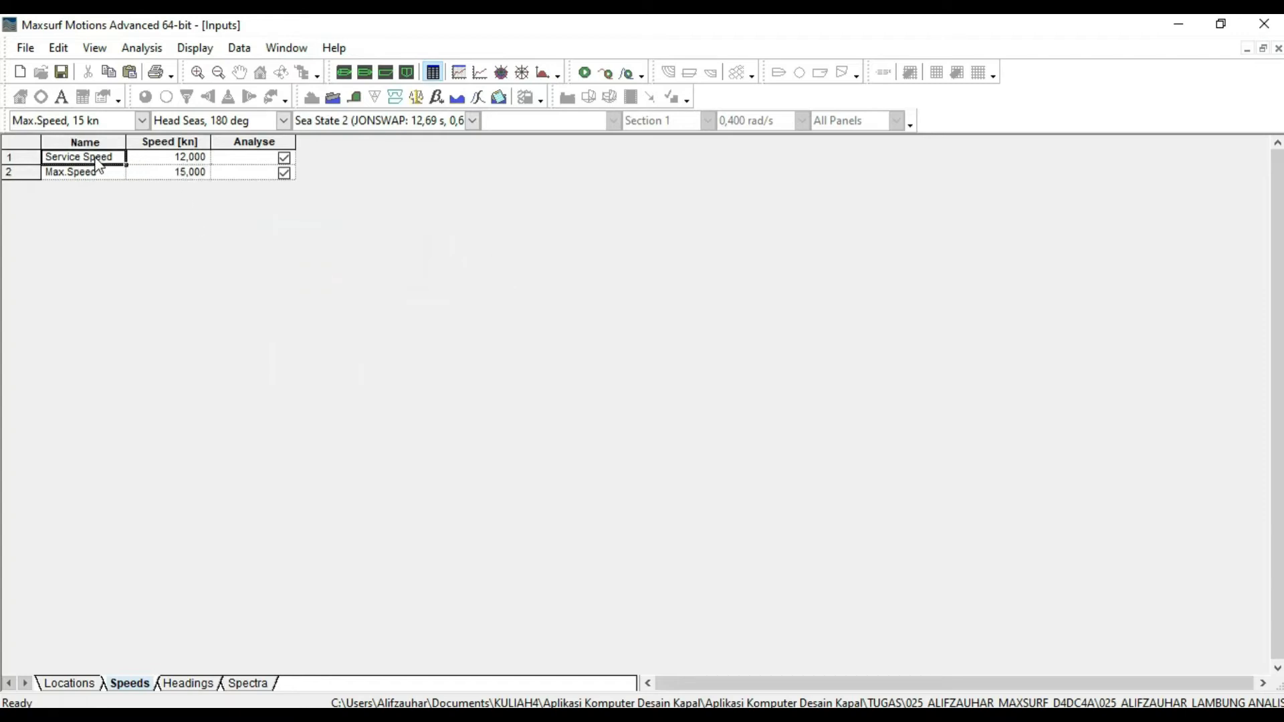
pyautogui.click(103, 176)
# Switch to the PowerPoint presentation and review the RAO factors, the scenario slide and the wave direction diagram on slide 11
pyautogui.click(330, 713)
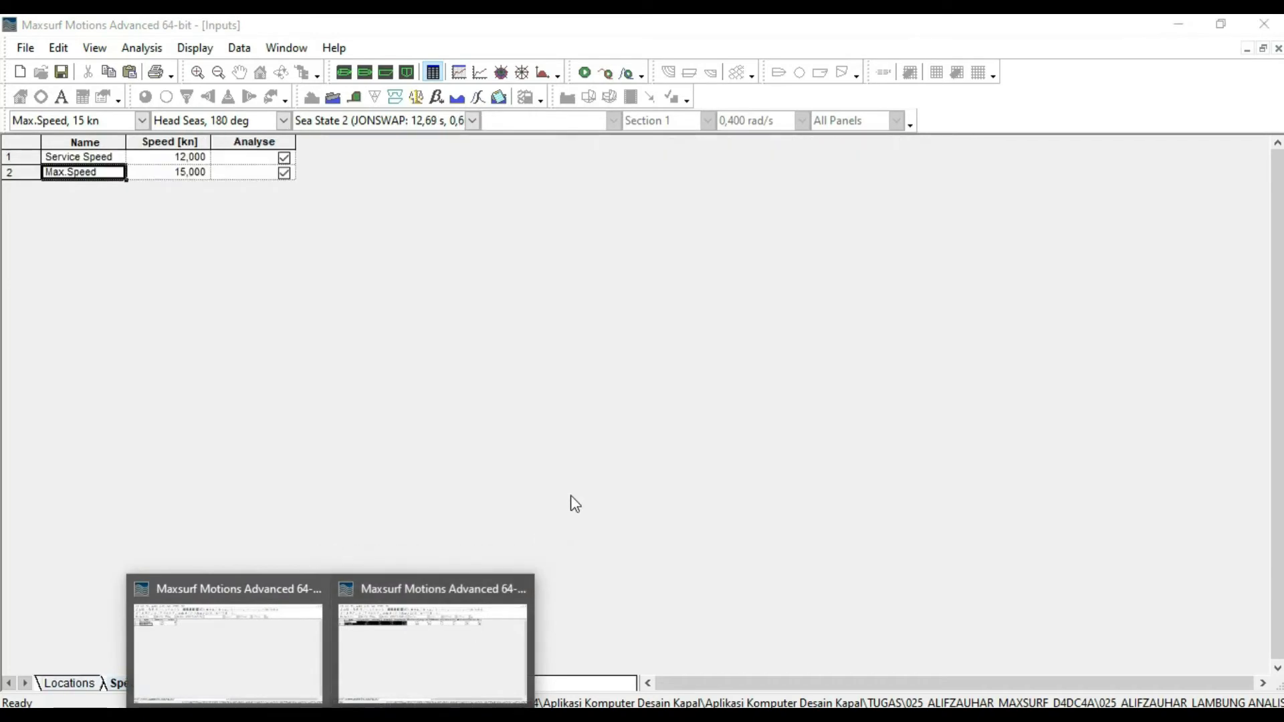
pyautogui.click(582, 713)
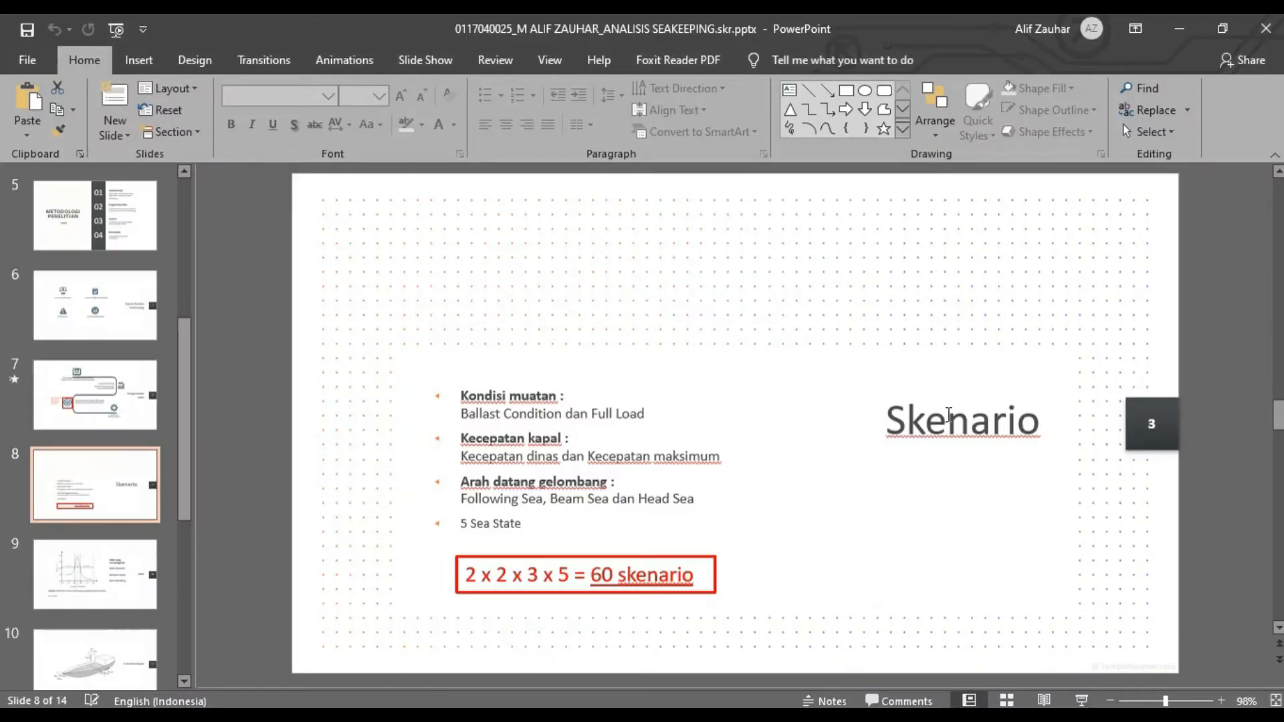
pyautogui.press('Down')
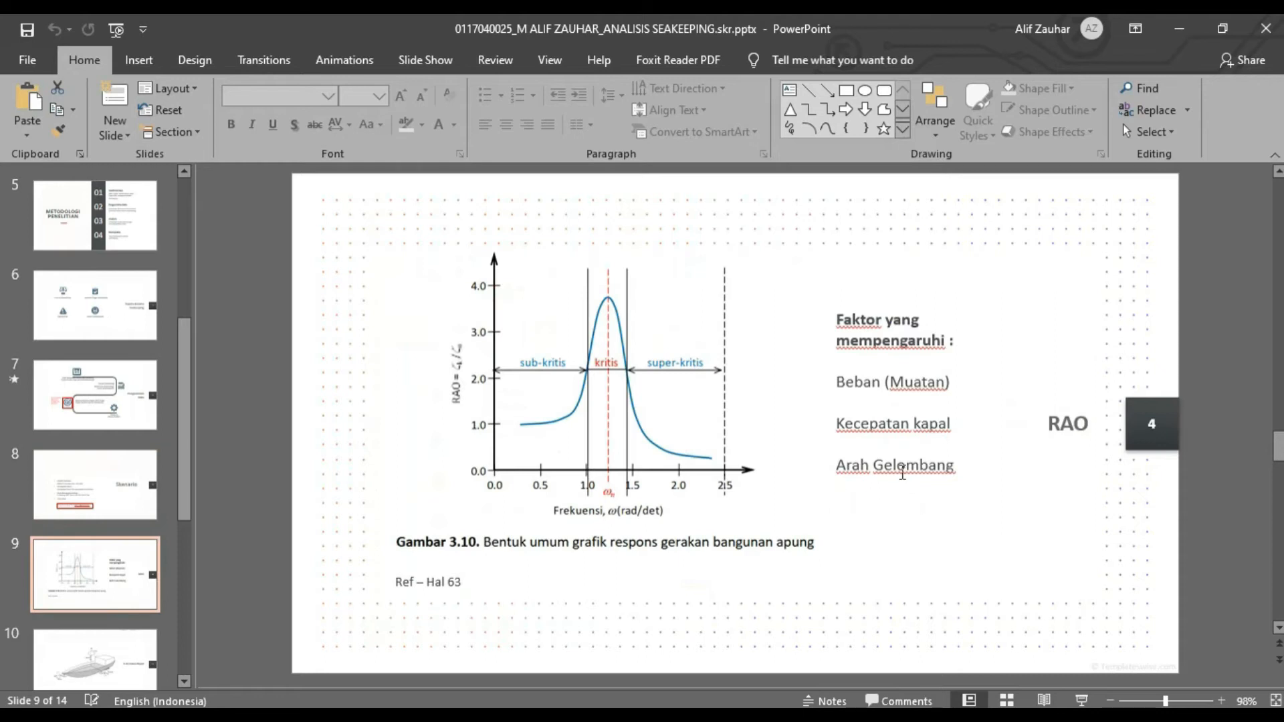
pyautogui.click(130, 479)
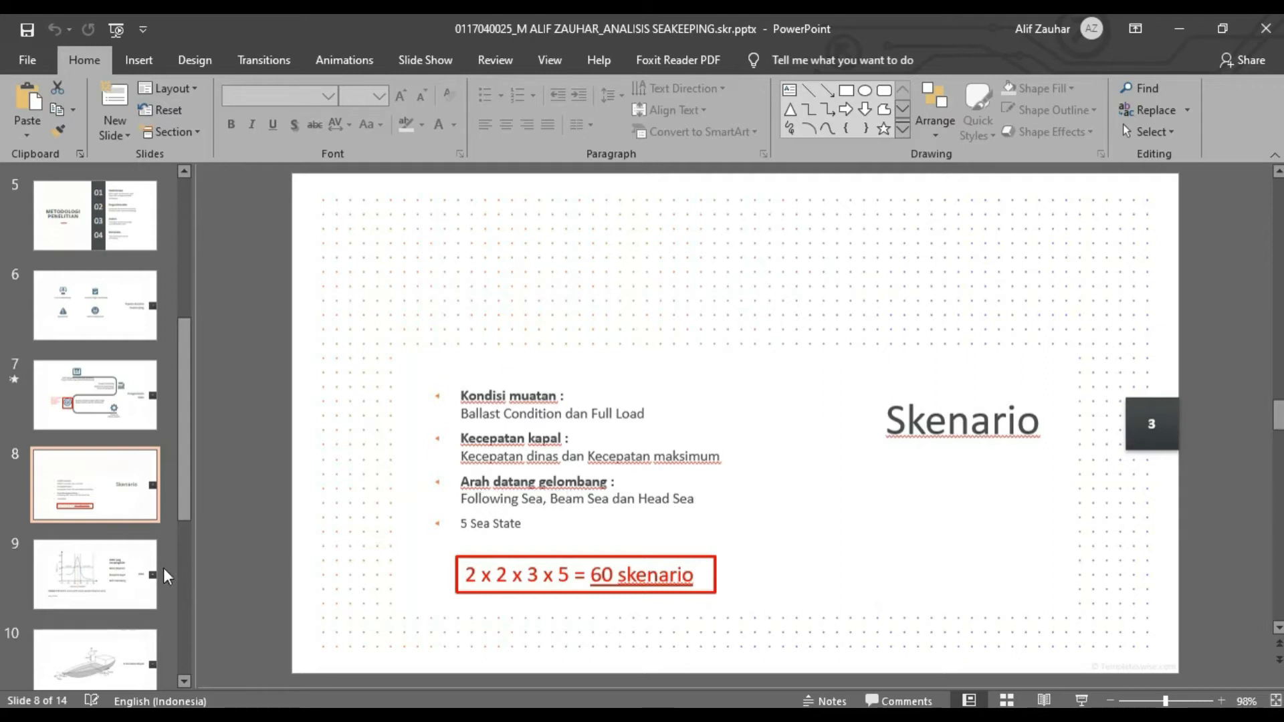
pyautogui.press('Down')
pyautogui.press('Down')
pyautogui.press('Down')
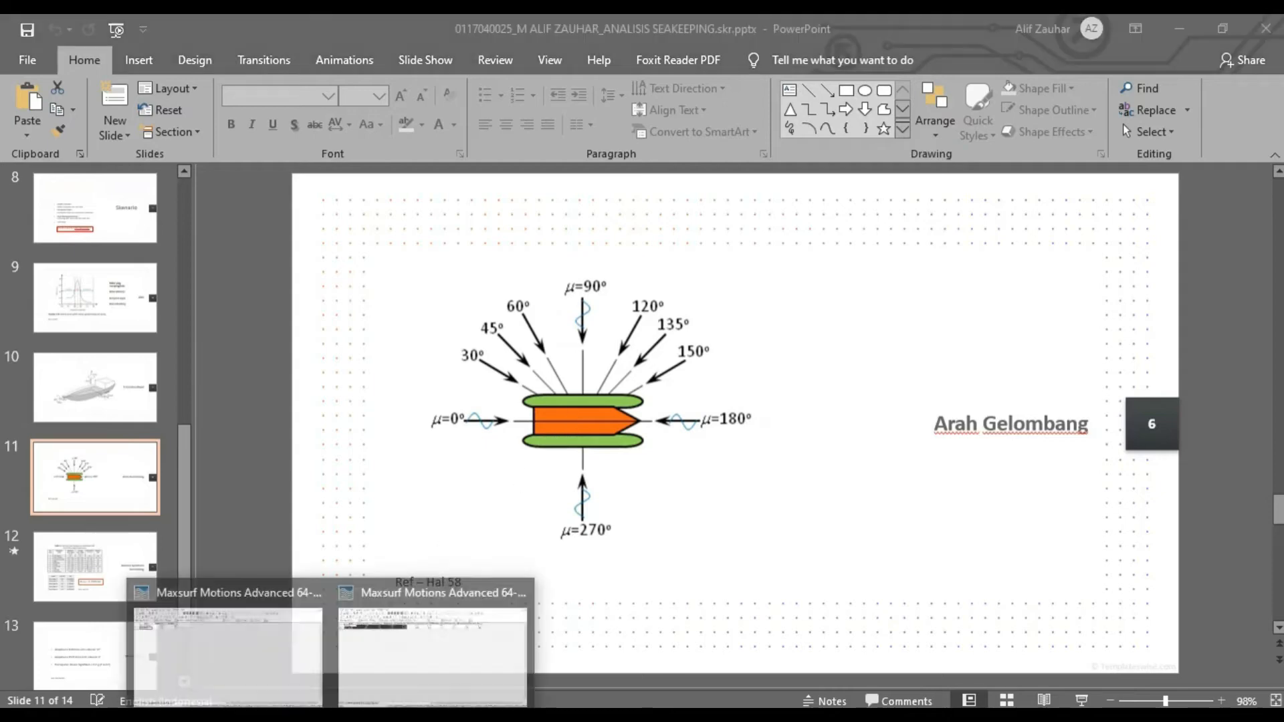
# Switch to Maxsurf Motions and inspect the Headings input table and the available RAO calculation command
pyautogui.click(253, 640)
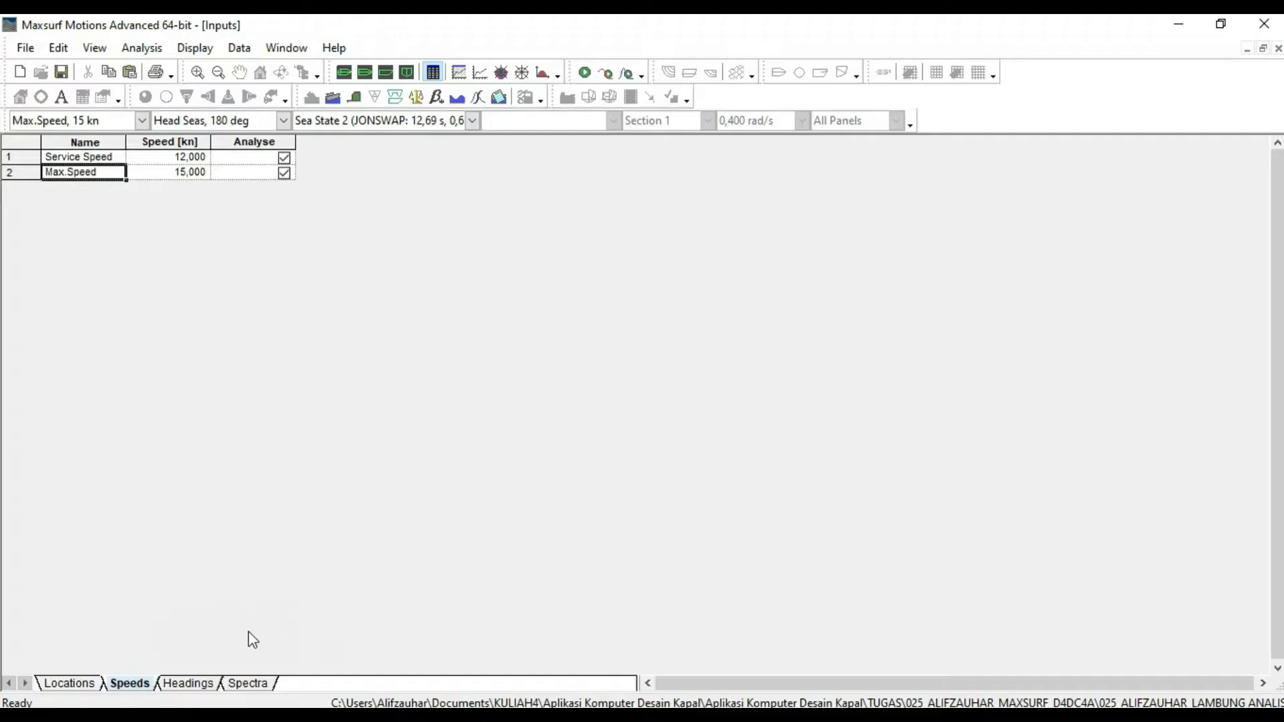
pyautogui.click(186, 681)
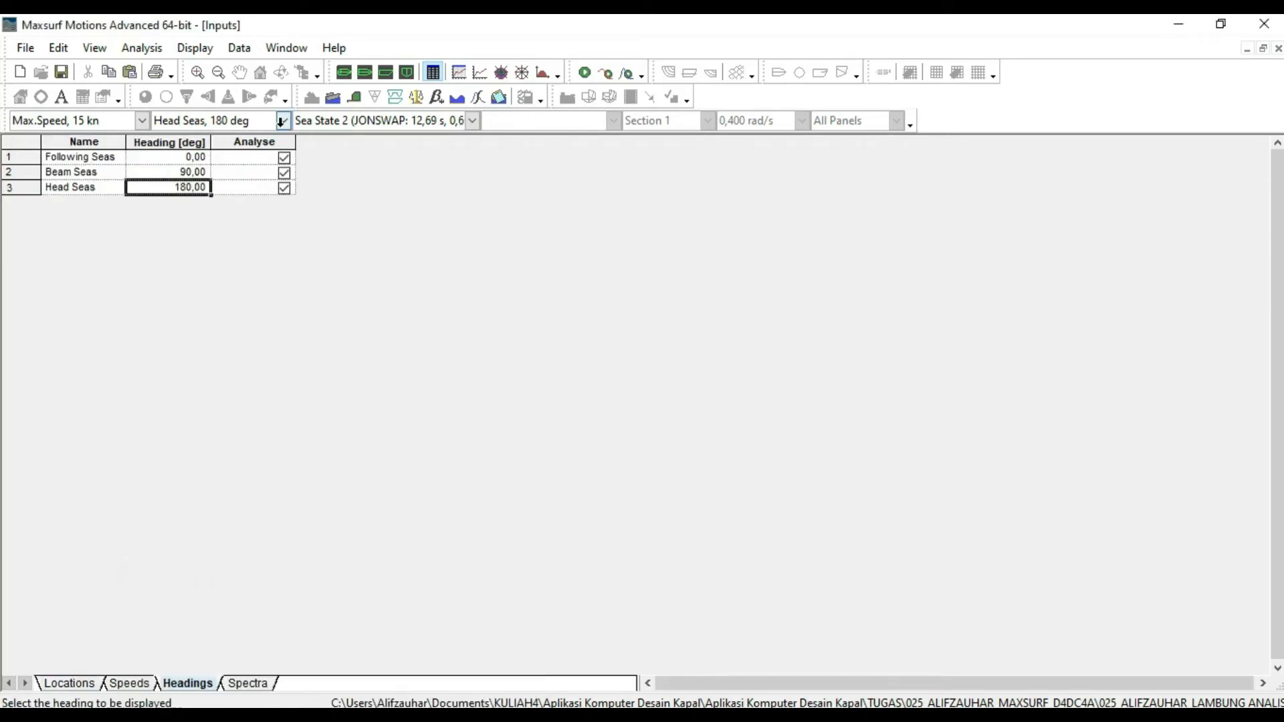
pyautogui.click(151, 48)
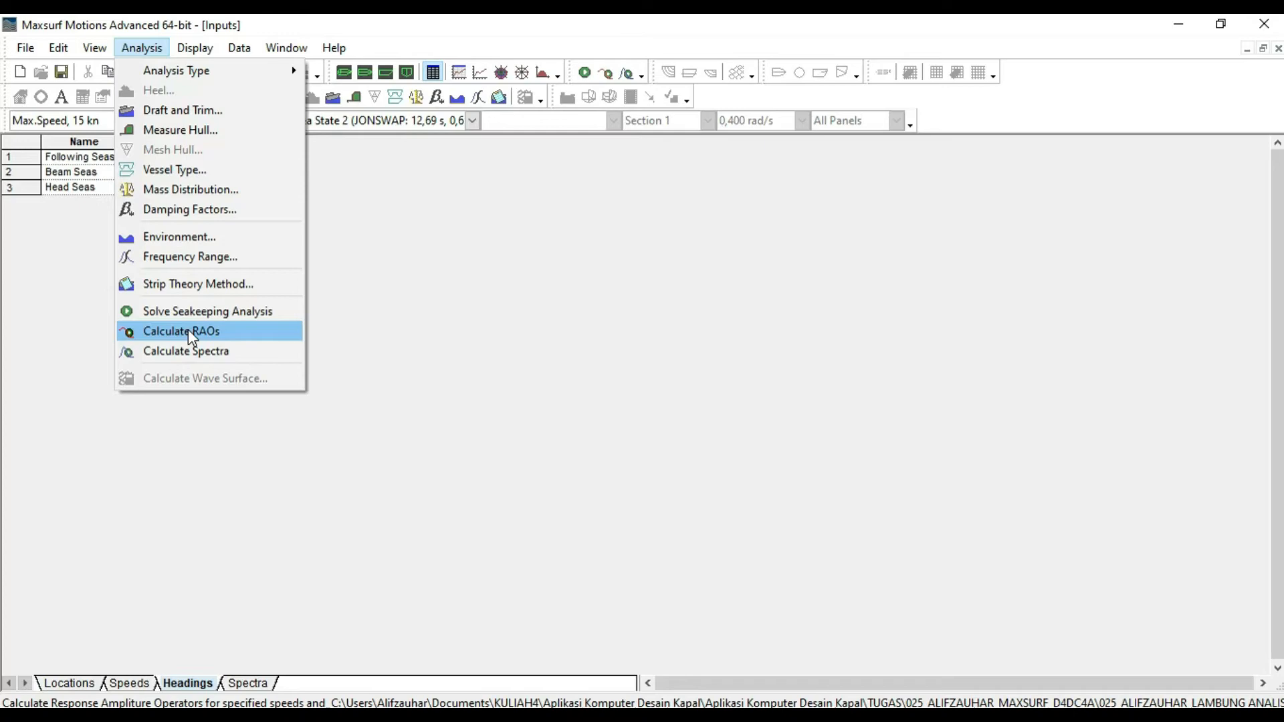
pyautogui.click(420, 343)
# Switch to the PowerPoint presentation, review the data collection slide (slide 7), and show the wave spectrum analysis slide (slide 12)
pyautogui.click(374, 715)
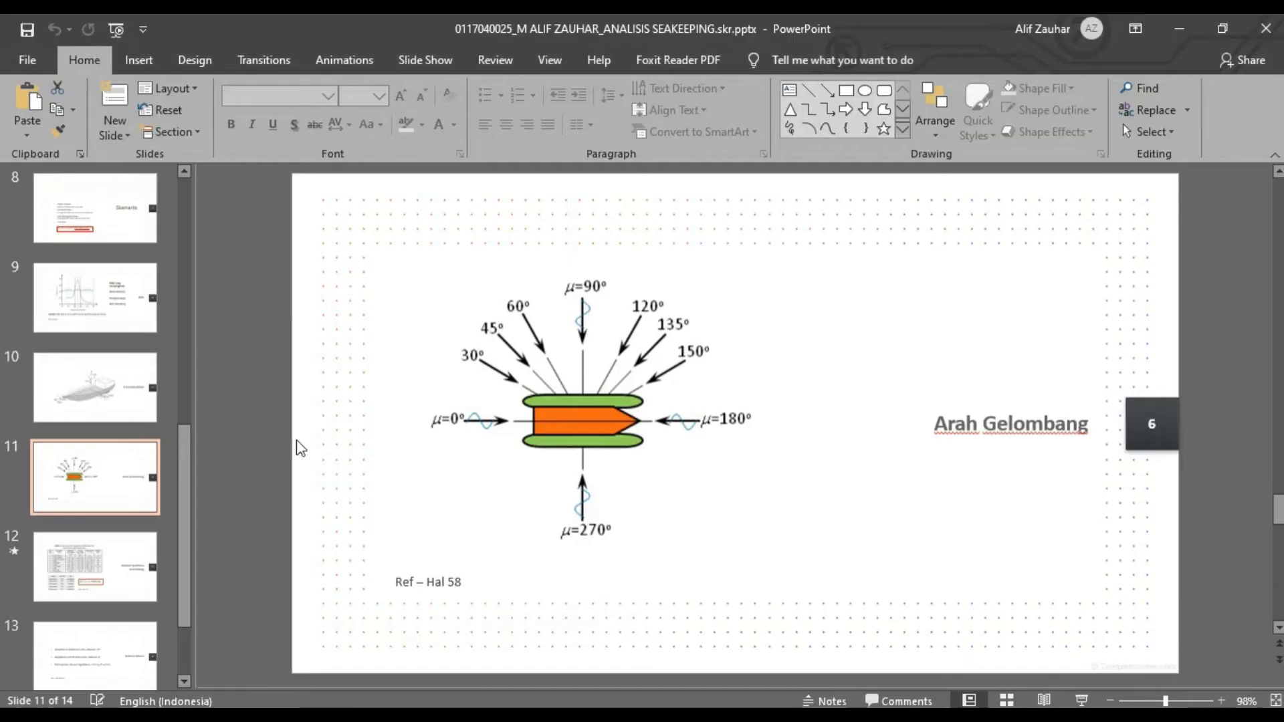
pyautogui.scroll(1, 113, 220)
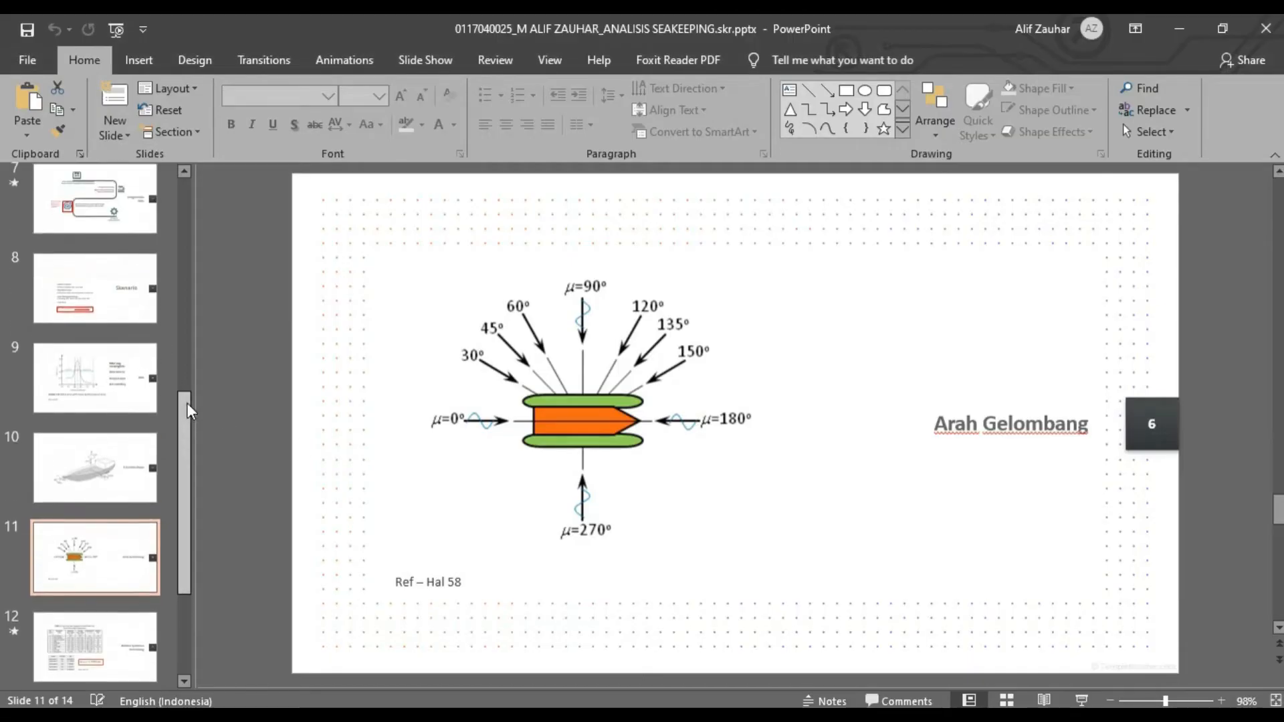
pyautogui.click(110, 209)
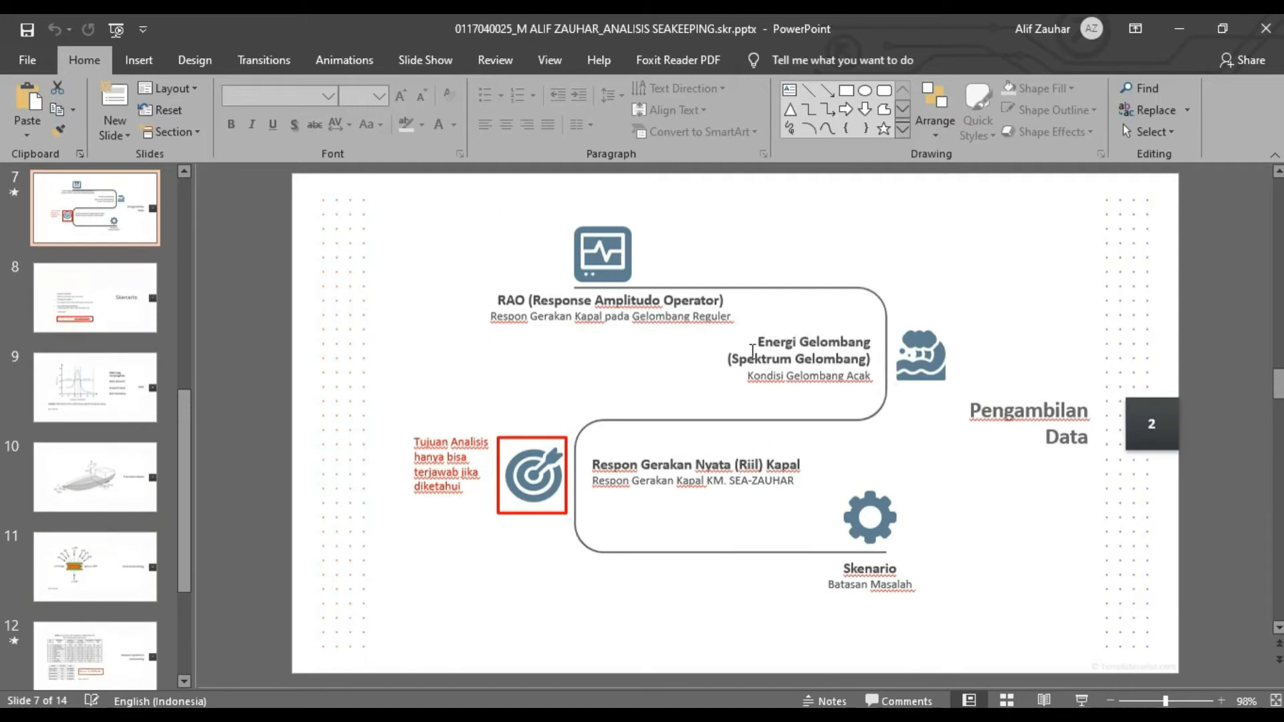
pyautogui.moveTo(189, 562); pyautogui.dragTo(186, 625)
pyautogui.click(106, 548)
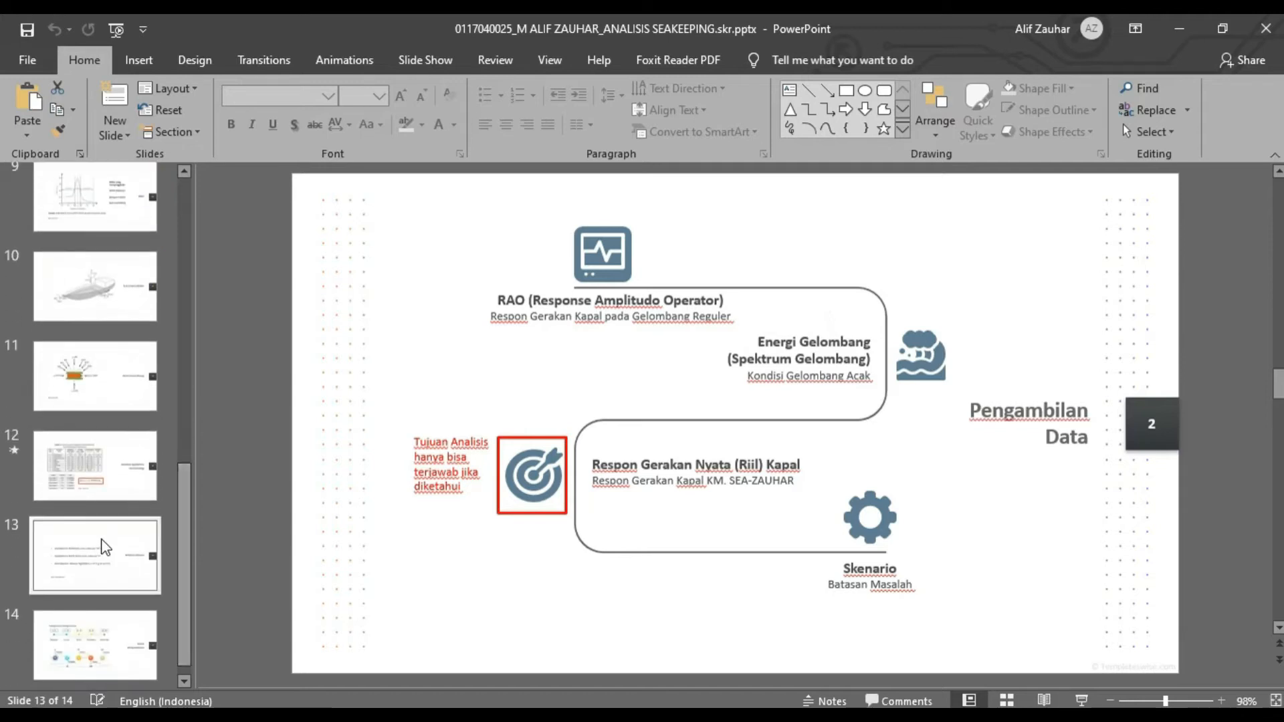
pyautogui.click(105, 476)
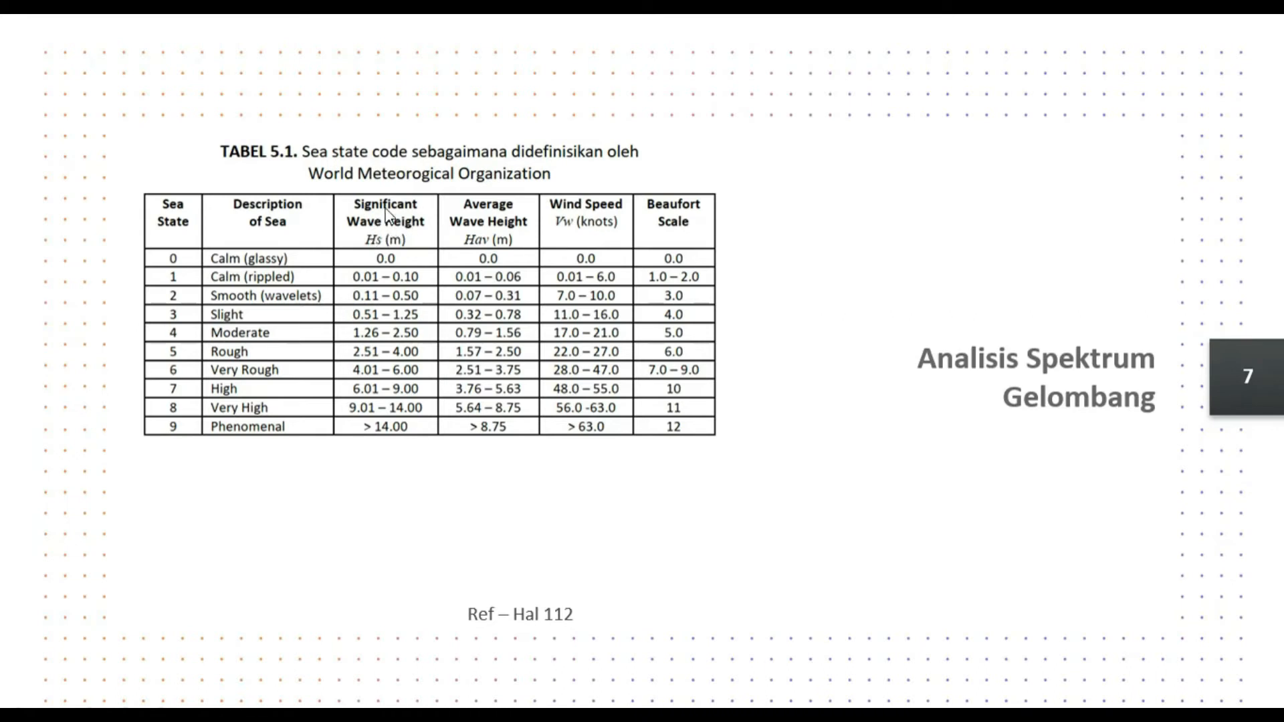
# Leave the slide show, switch to Maxsurf Motions and show the Spectra input table
pyautogui.press('Escape')
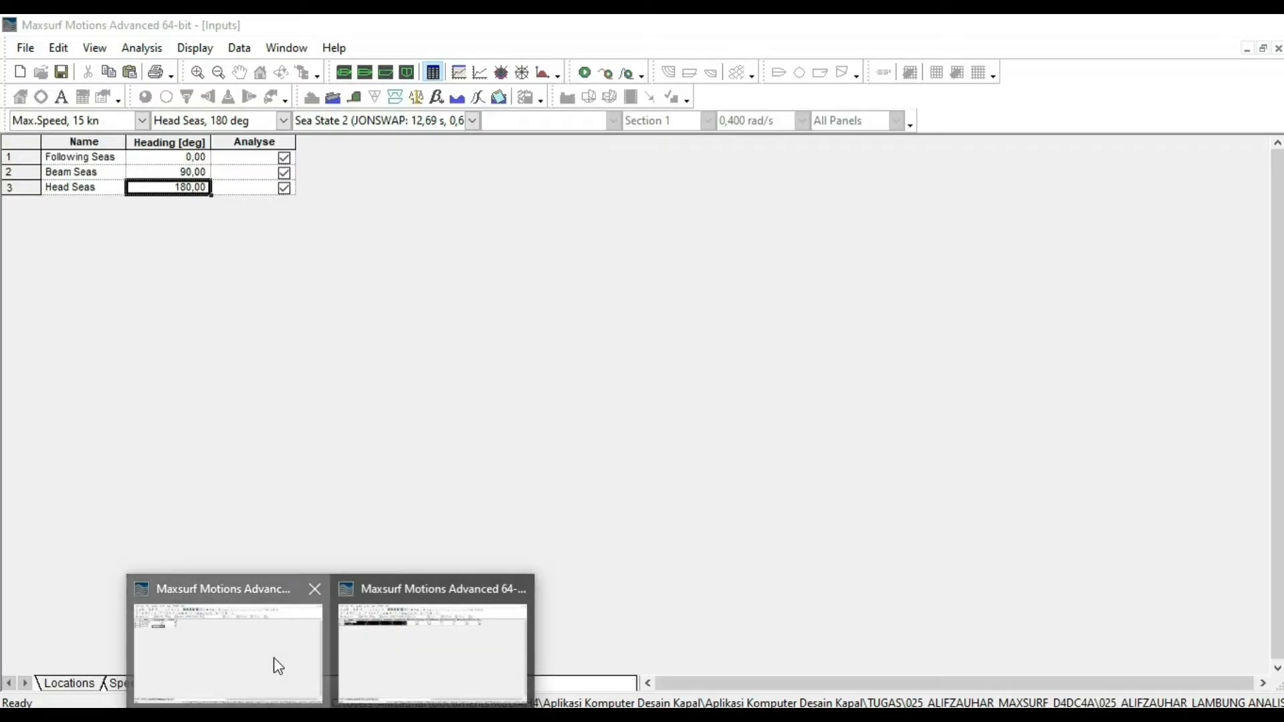
pyautogui.click(274, 657)
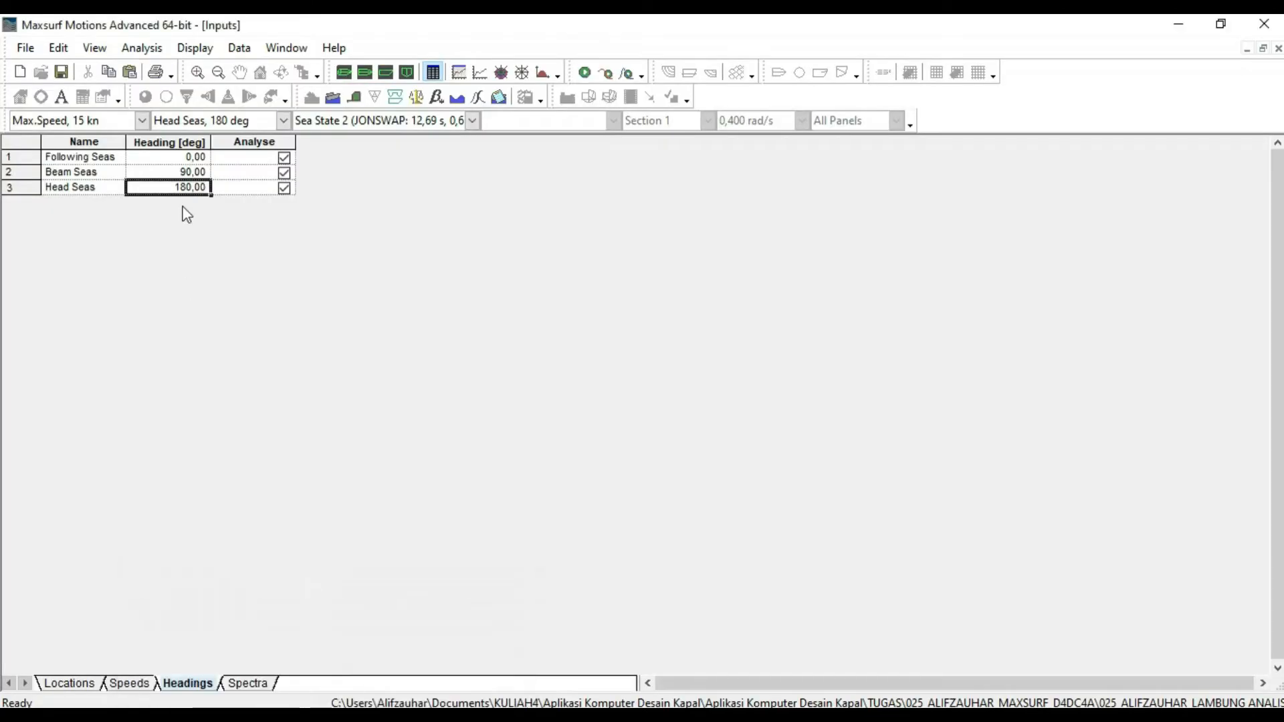
pyautogui.click(254, 684)
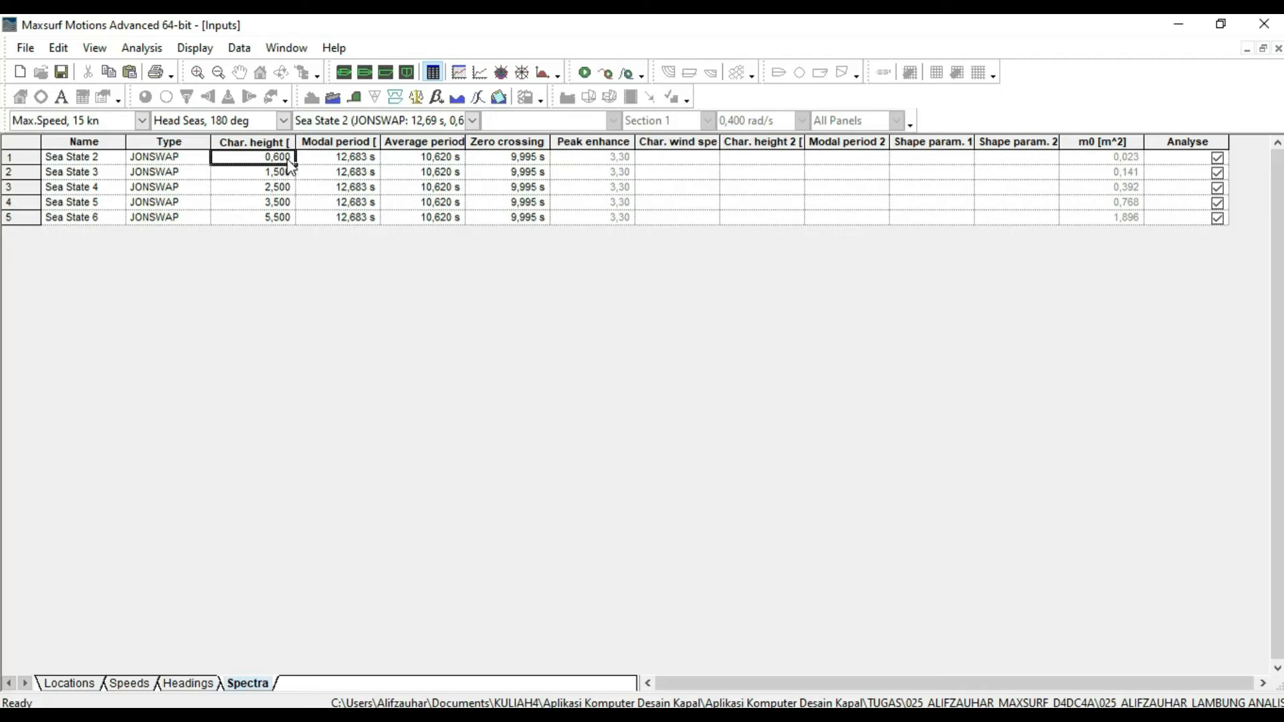
# Switch to the PowerPoint presentation and reveal the sea state level table and the H1/10 formula on the wave spectrum slide
pyautogui.click(349, 707)
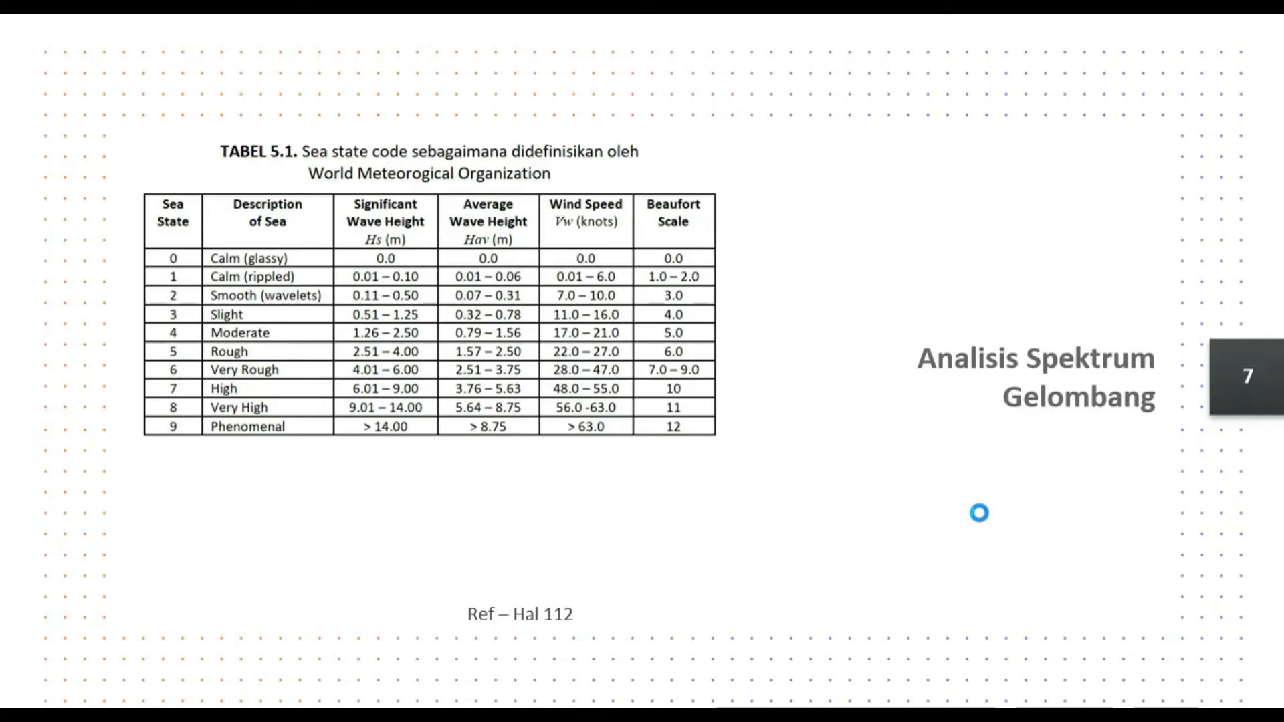
pyautogui.click(978, 513)
pyautogui.click(979, 513)
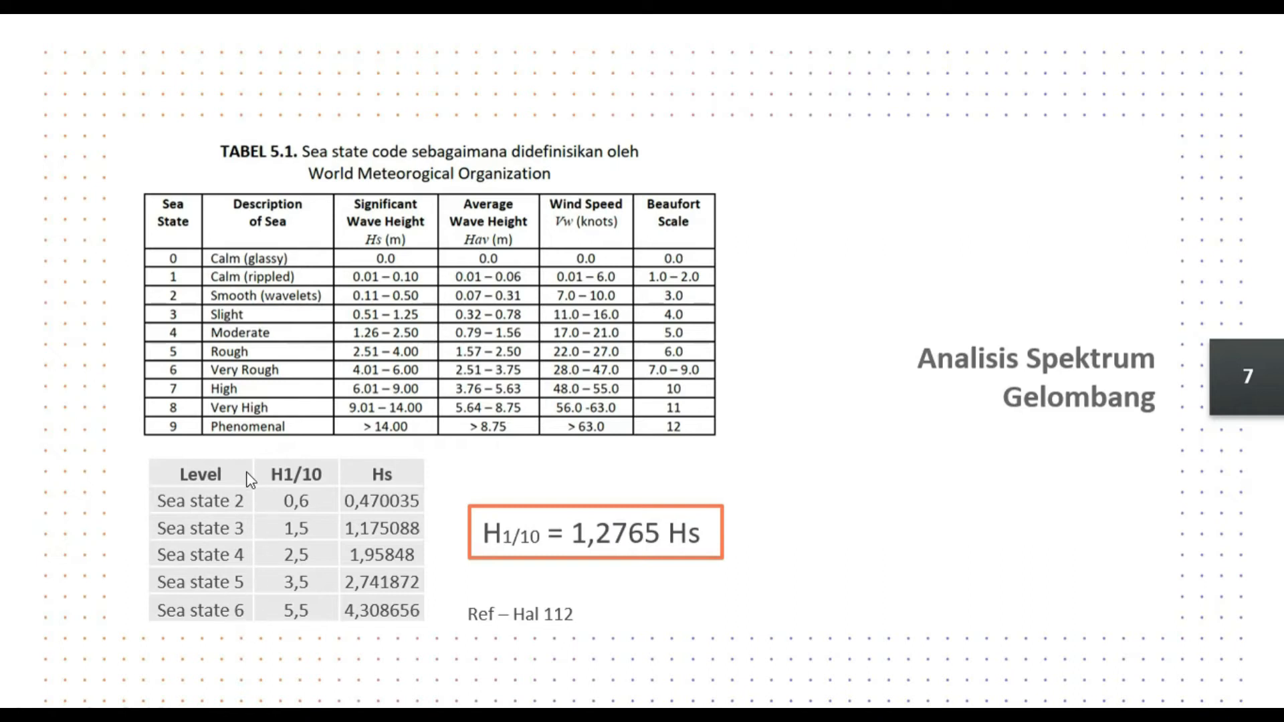
# Return to Maxsurf Motions and inspect the available spectrum types for Sea State 2 in the Spectra table
pyautogui.press('Escape')
pyautogui.moveTo(330, 718)
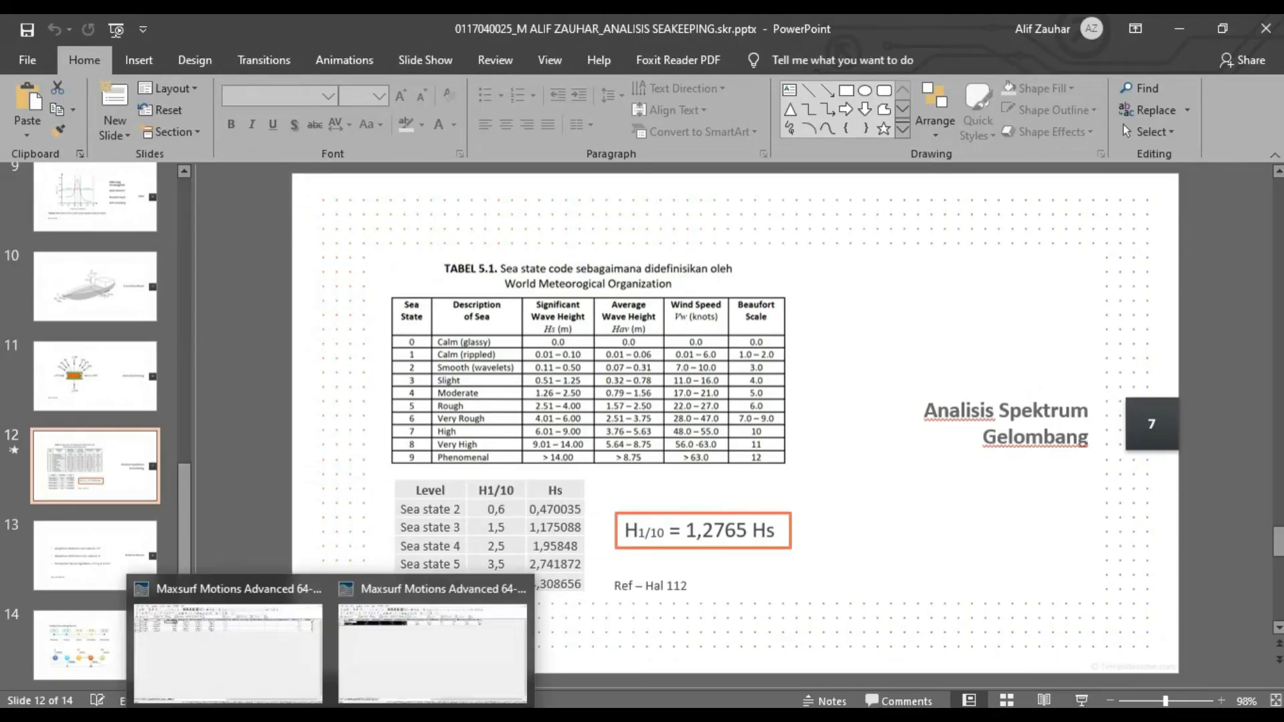
pyautogui.click(303, 682)
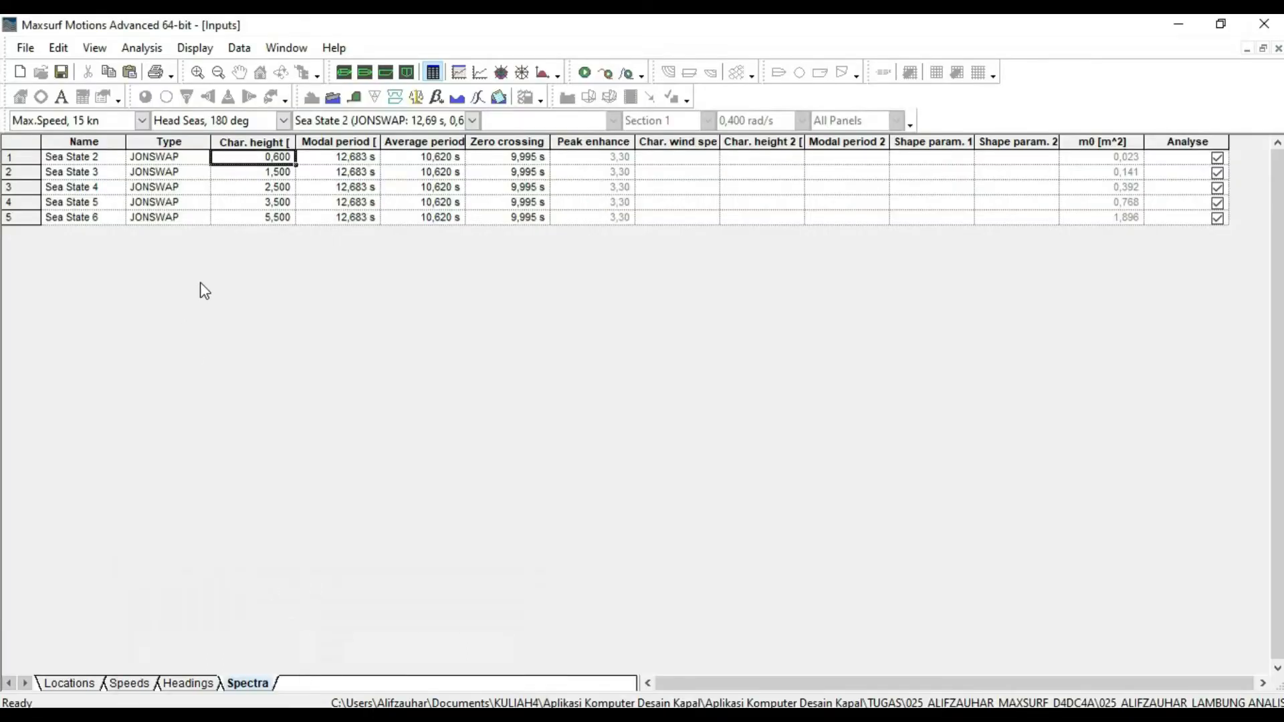
pyautogui.click(200, 158)
pyautogui.click(202, 157)
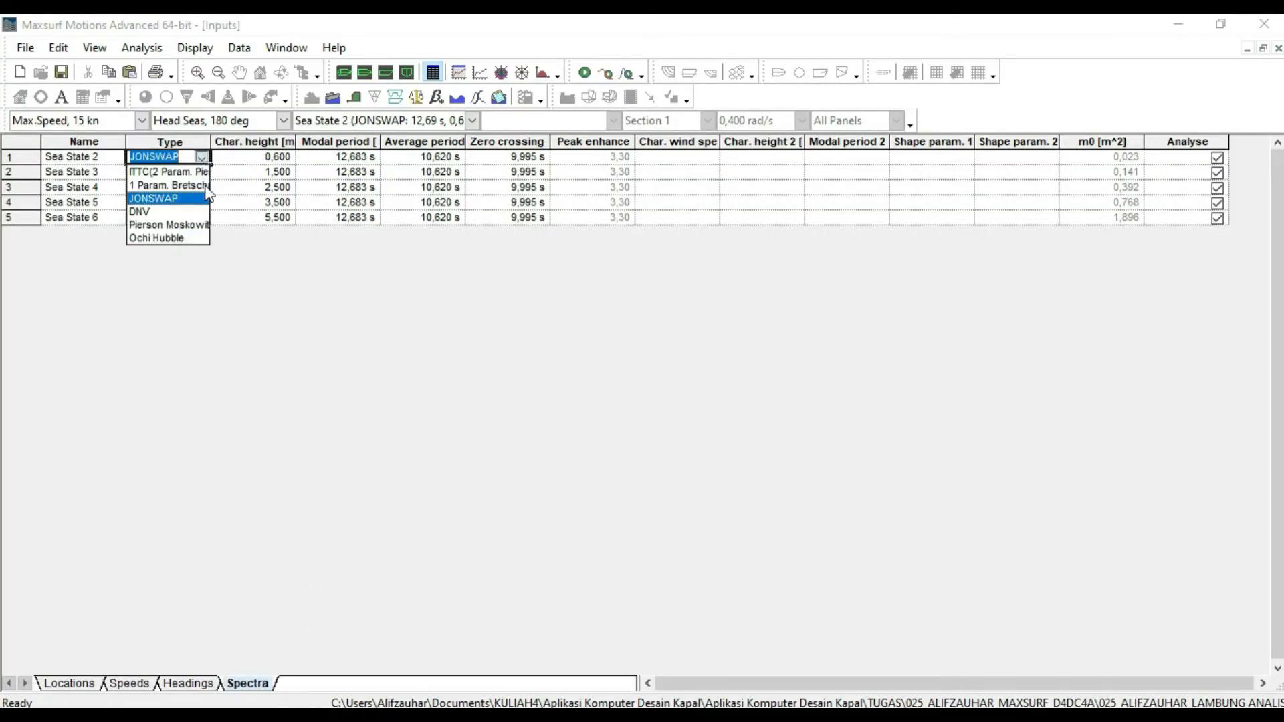
pyautogui.click(204, 161)
pyautogui.click(204, 161)
pyautogui.click(204, 161)
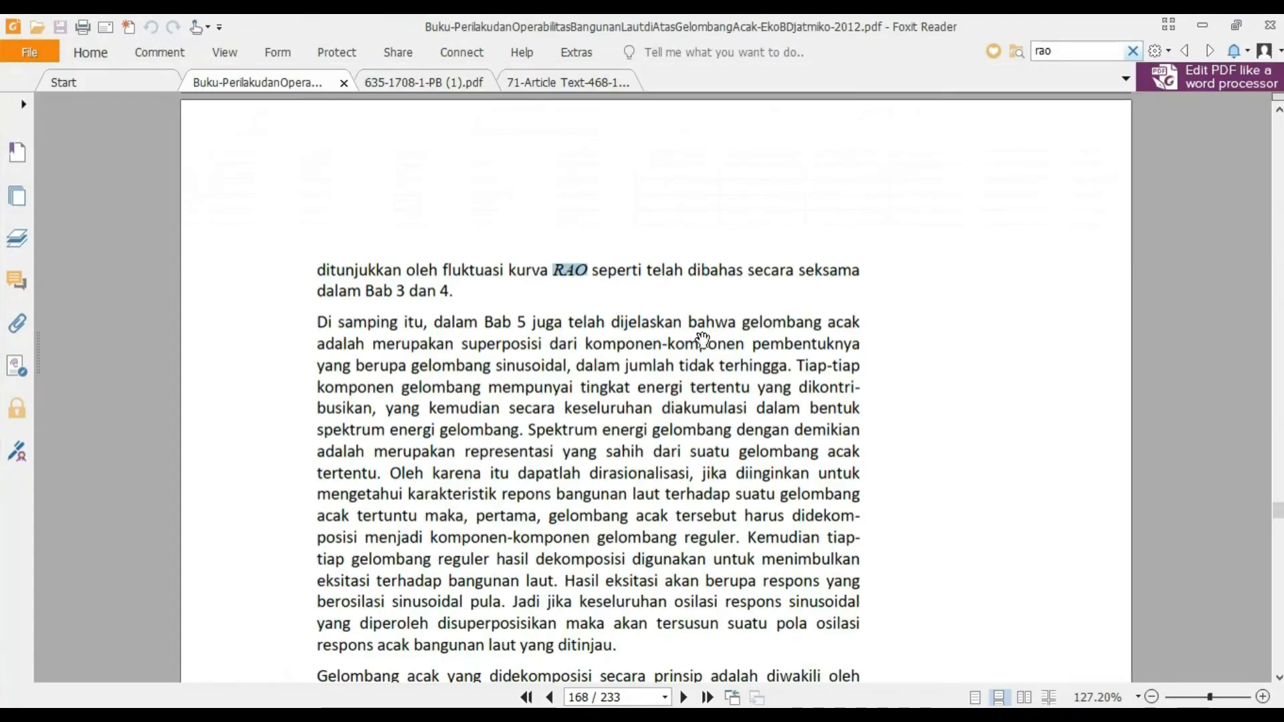
# Search the seakeeping book PDF in Foxit Reader for "jonswap" and read section 5.3.4.e through the highlighted passage on Indonesian waters
pyautogui.moveTo(1278, 513); pyautogui.dragTo(1268, 281)
pyautogui.click(1095, 53)
pyautogui.write('jons')
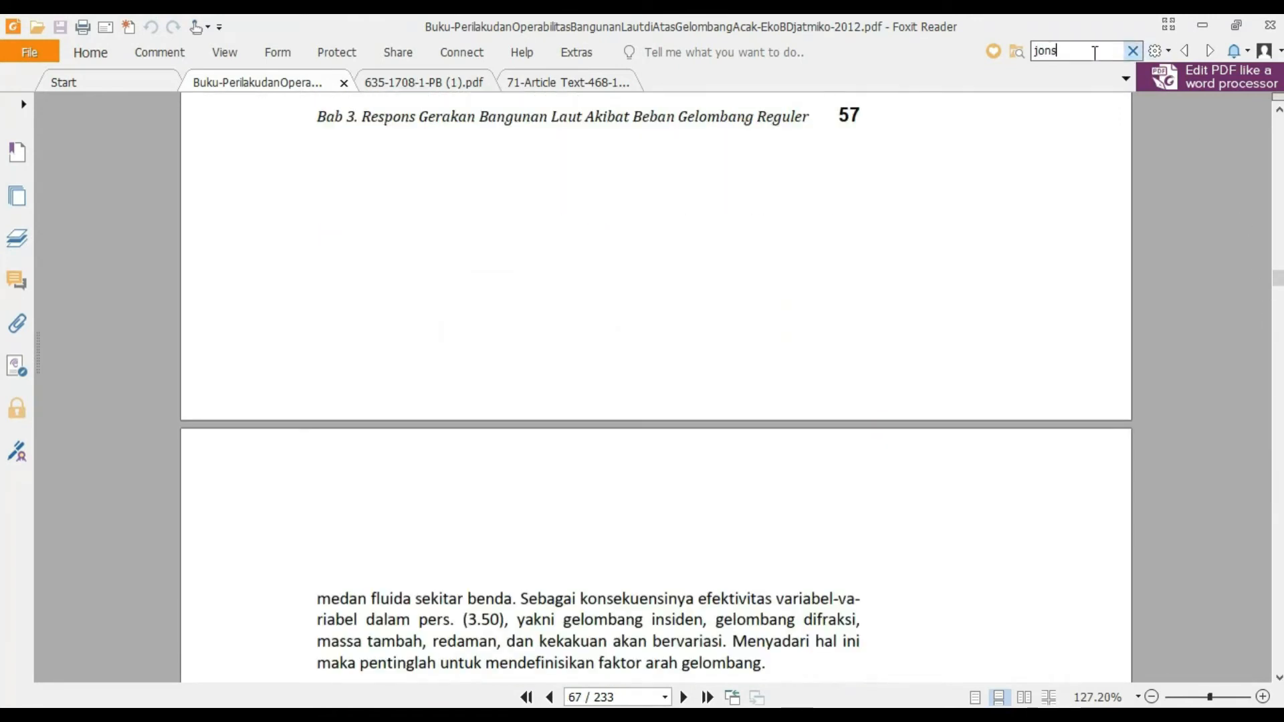
pyautogui.write('wap')
pyautogui.press('Return')
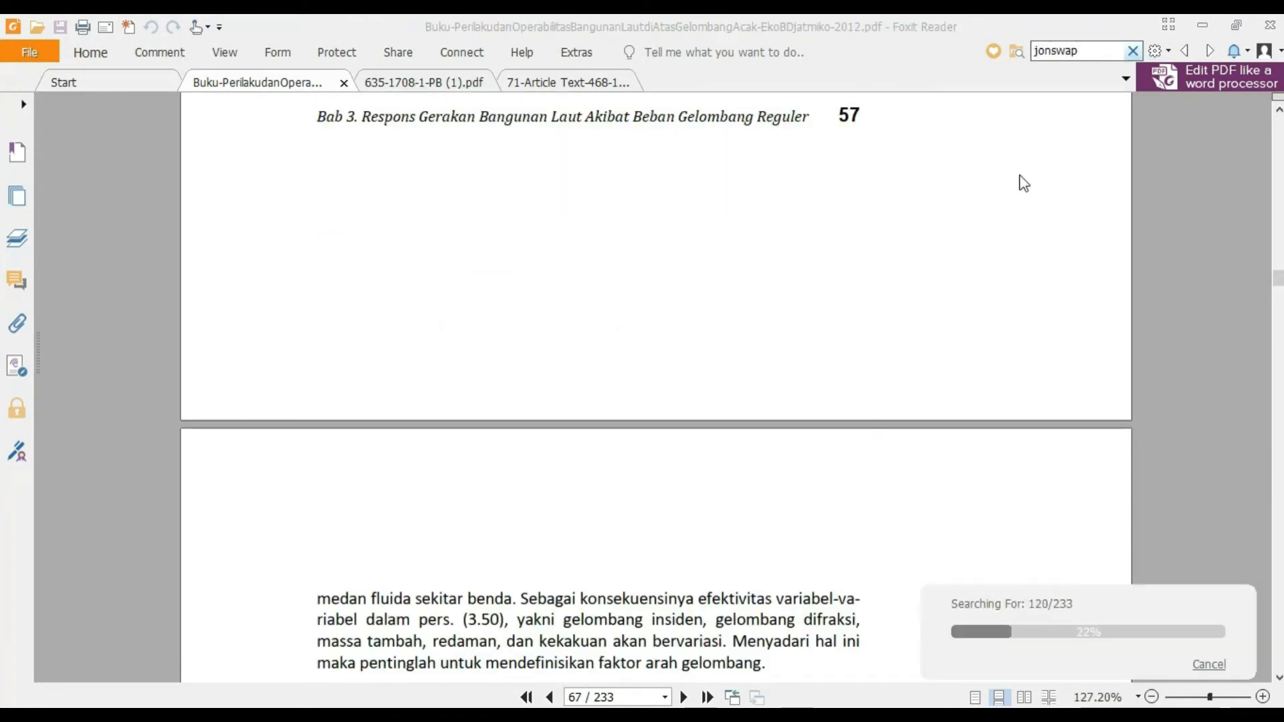
pyautogui.scroll(-2, 837, 511)
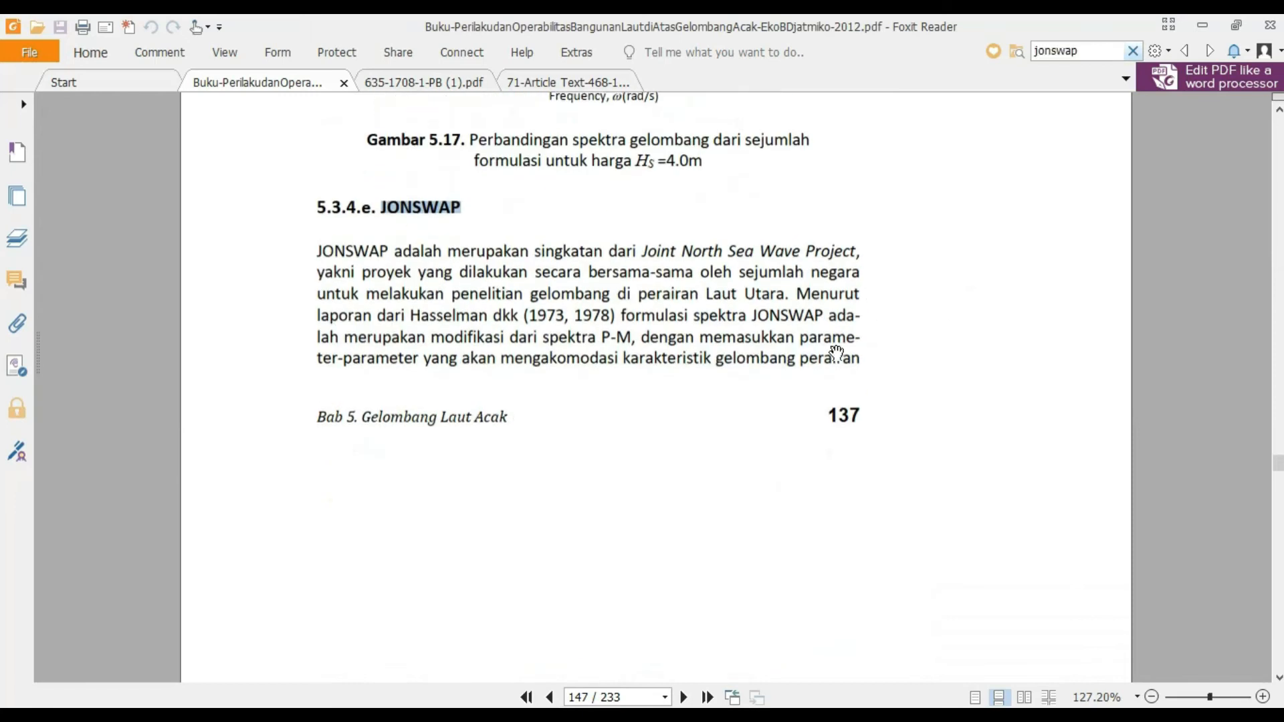
pyautogui.scroll(-5, 691, 418)
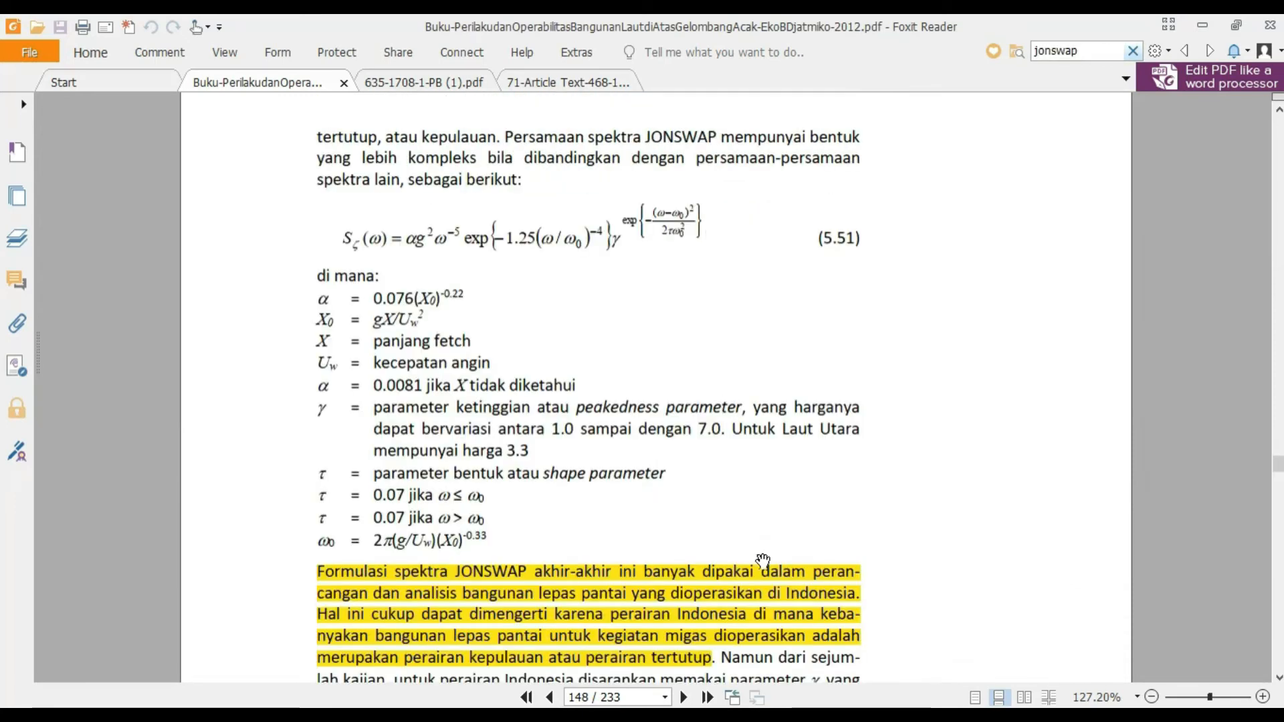
pyautogui.scroll(-3, 762, 560)
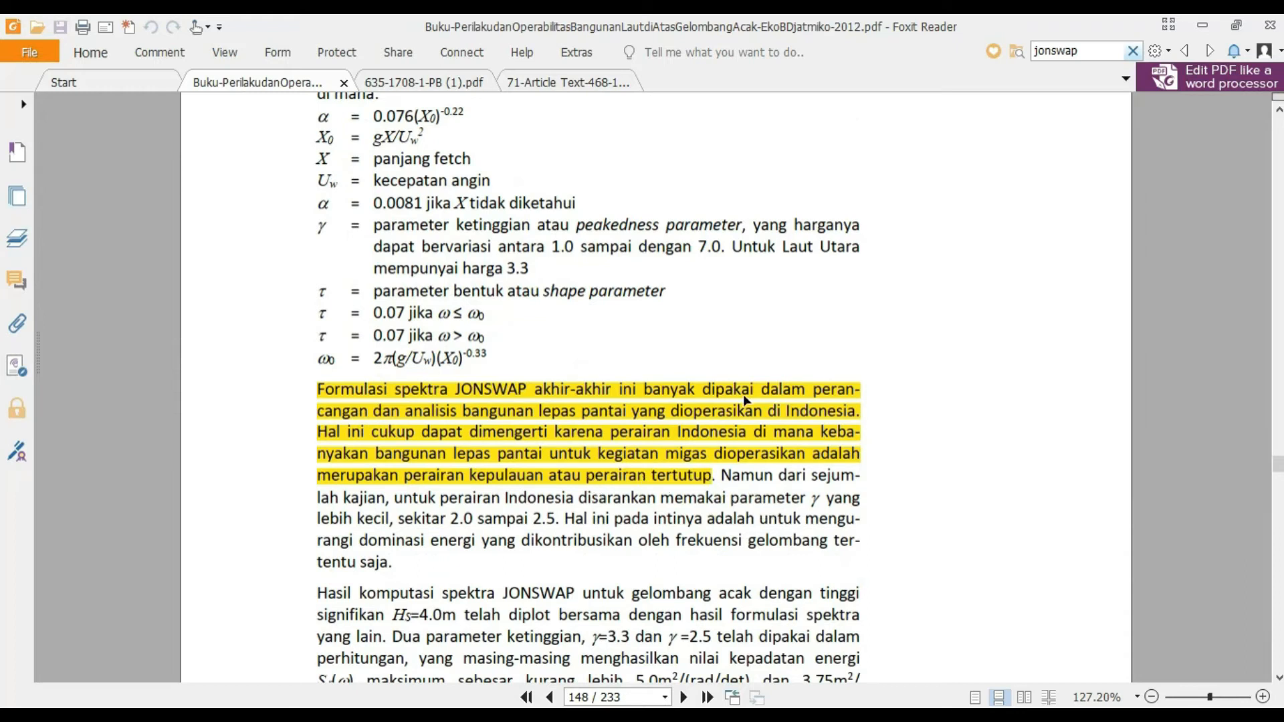
# Return to Maxsurf Motions, locate the Calculate Spectra command and look at the Locations table in the second Maxsurf window
pyautogui.click(375, 717)
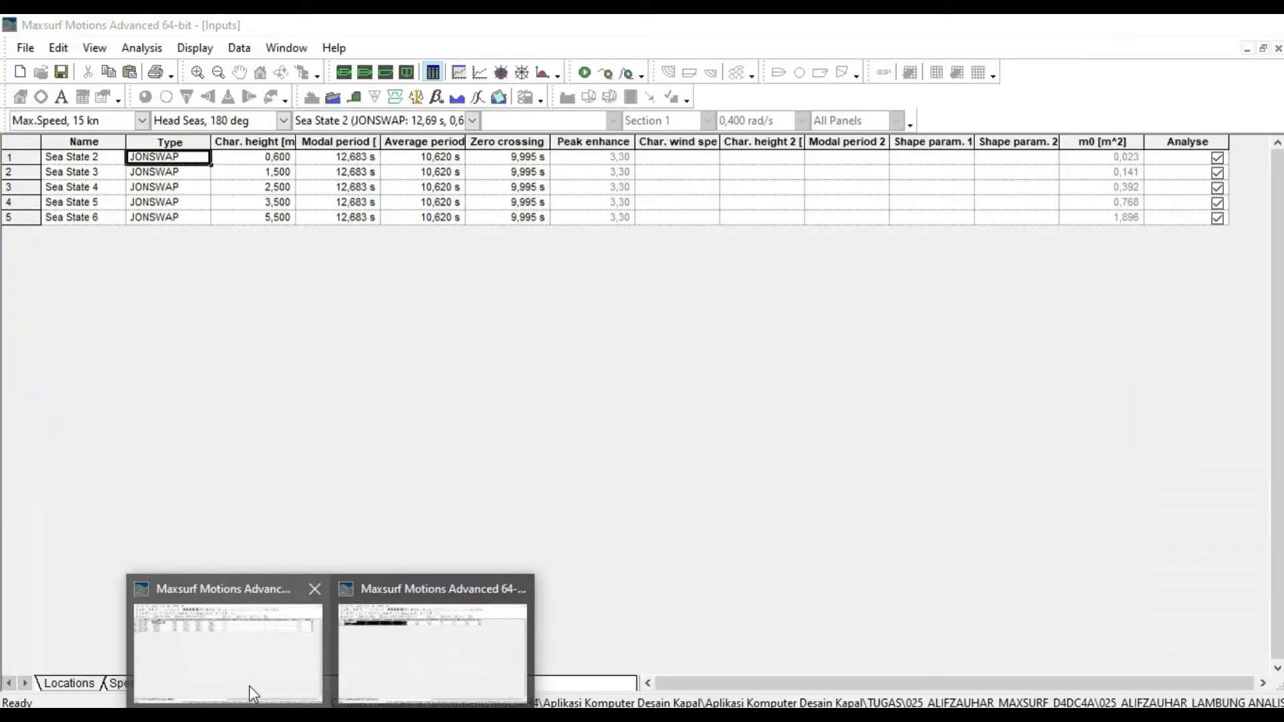
pyautogui.click(249, 688)
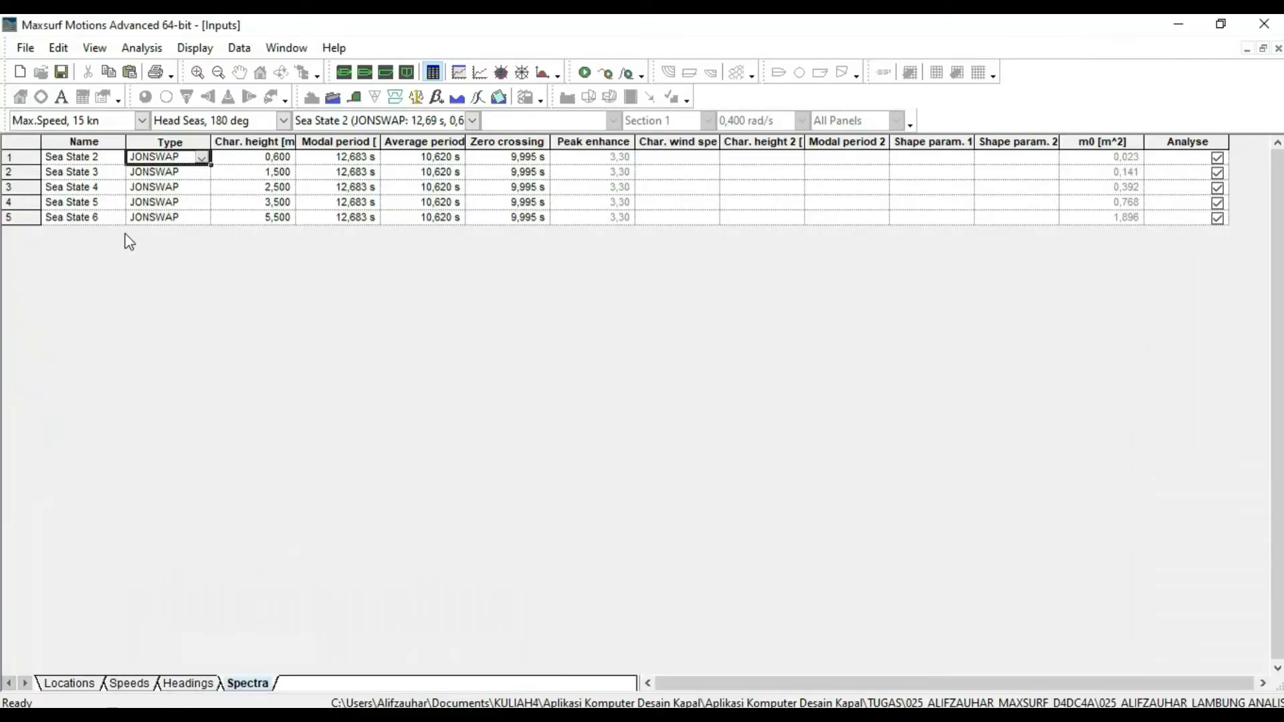
pyautogui.click(148, 49)
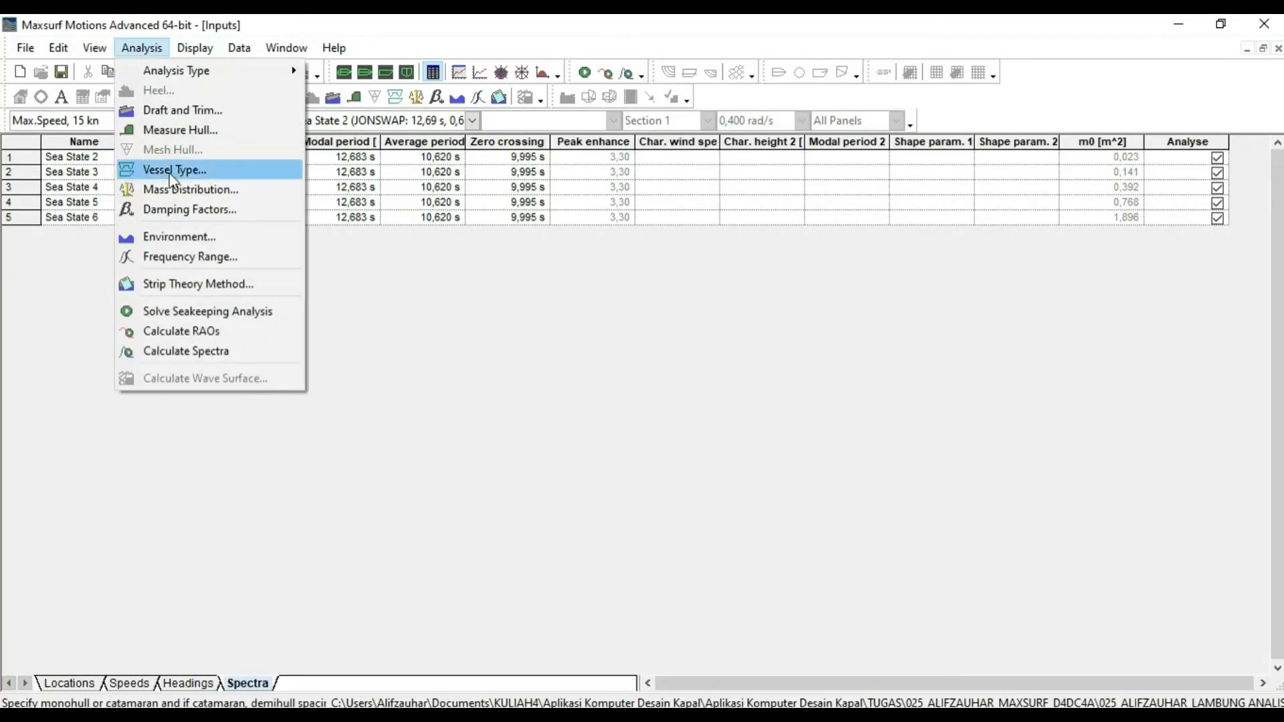
pyautogui.click(182, 352)
pyautogui.moveTo(367, 688)
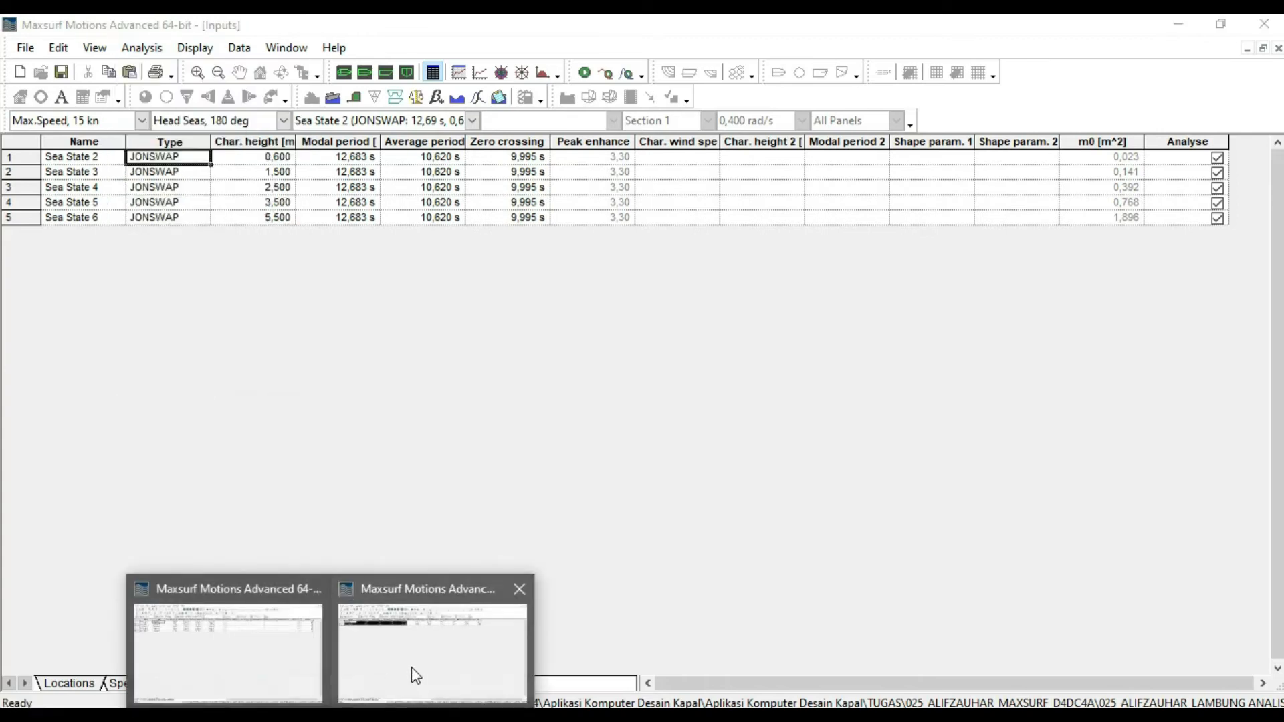
pyautogui.moveTo(411, 667)
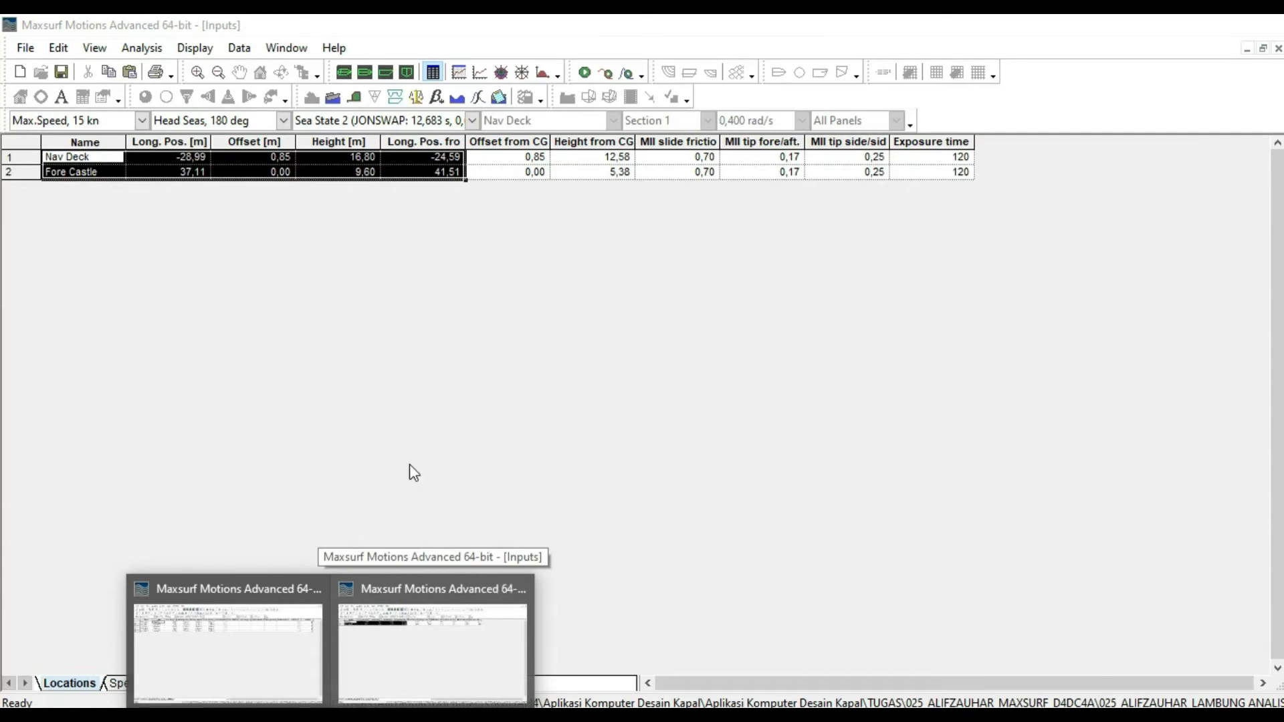
pyautogui.click(142, 48)
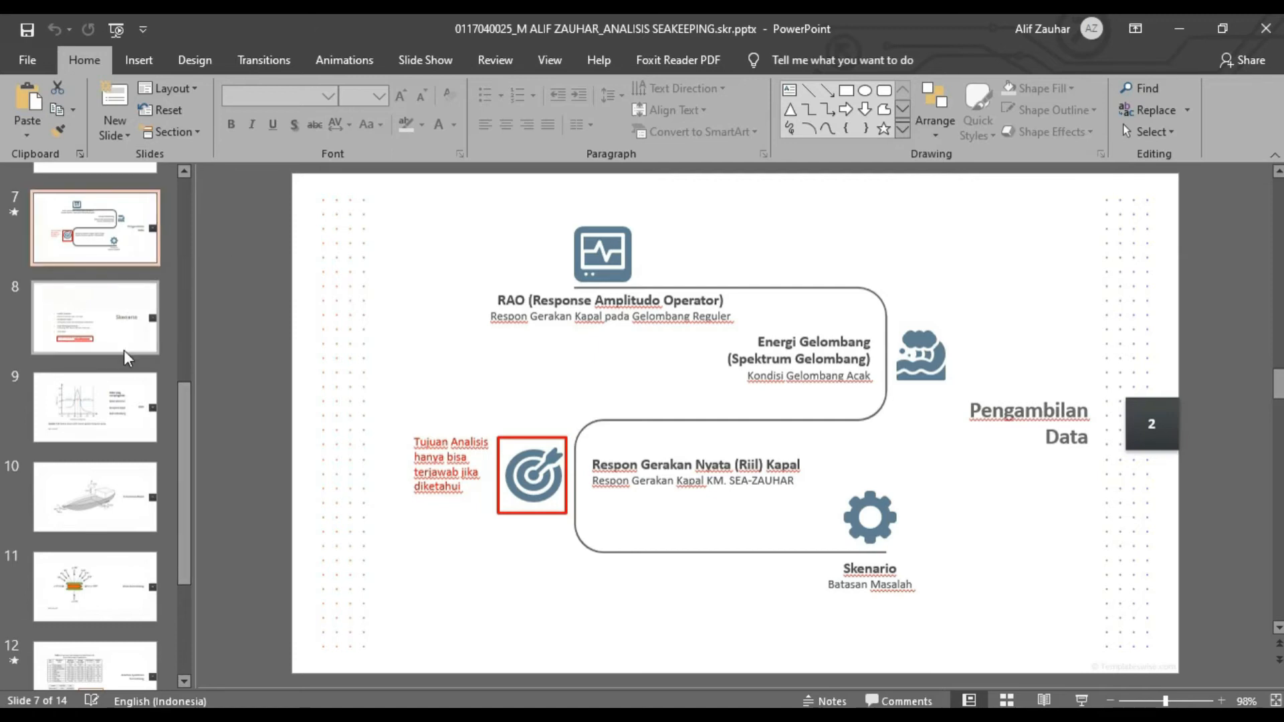
# Review the seakeeping analysis objectives on slide 6 in PowerPoint and the following-seas RMS values for full load at 12 kn in Summary.xlsx
pyautogui.moveTo(189, 419); pyautogui.dragTo(191, 386)
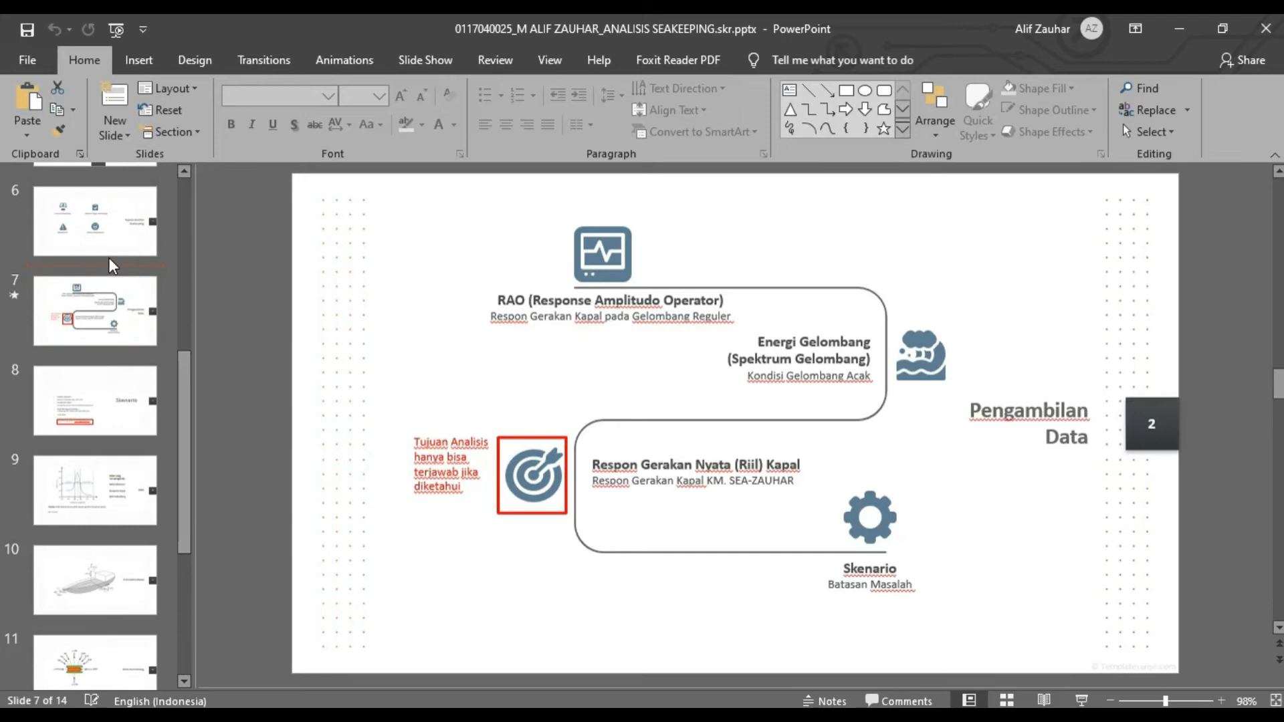
pyautogui.click(110, 254)
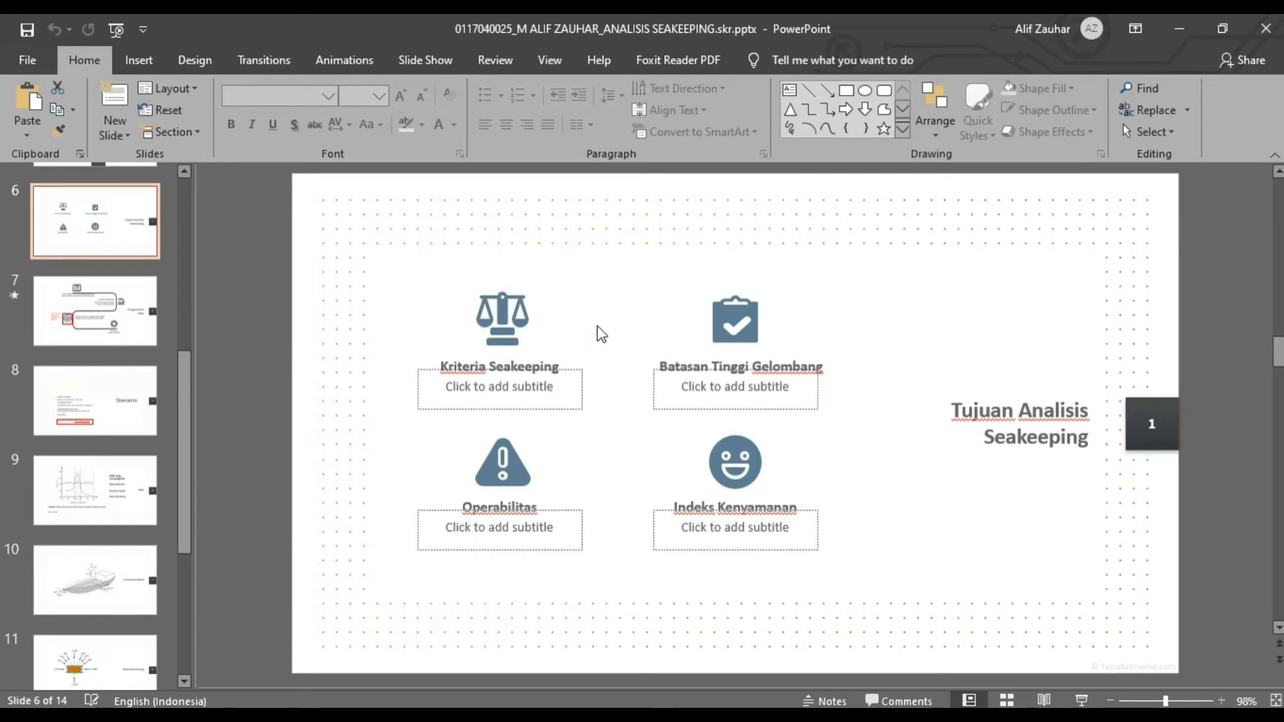
pyautogui.hotkey('alt', 'Tab')
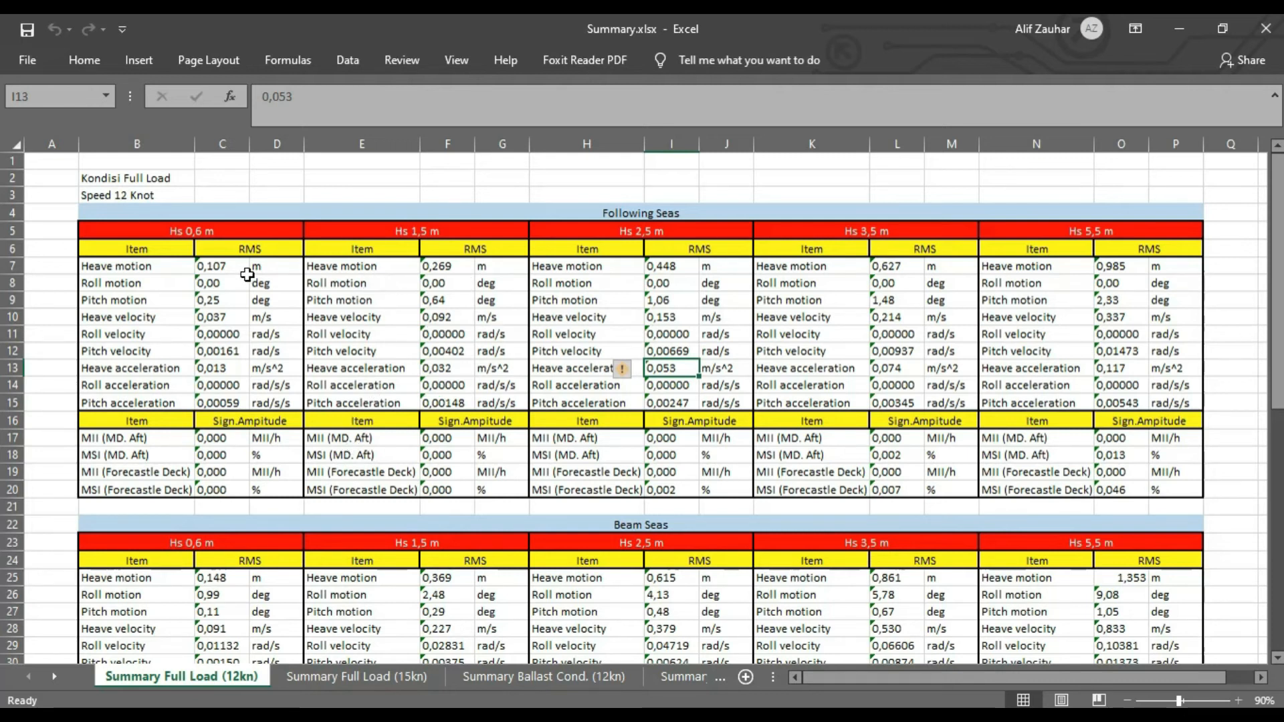
pyautogui.click(225, 267)
pyautogui.click(221, 342)
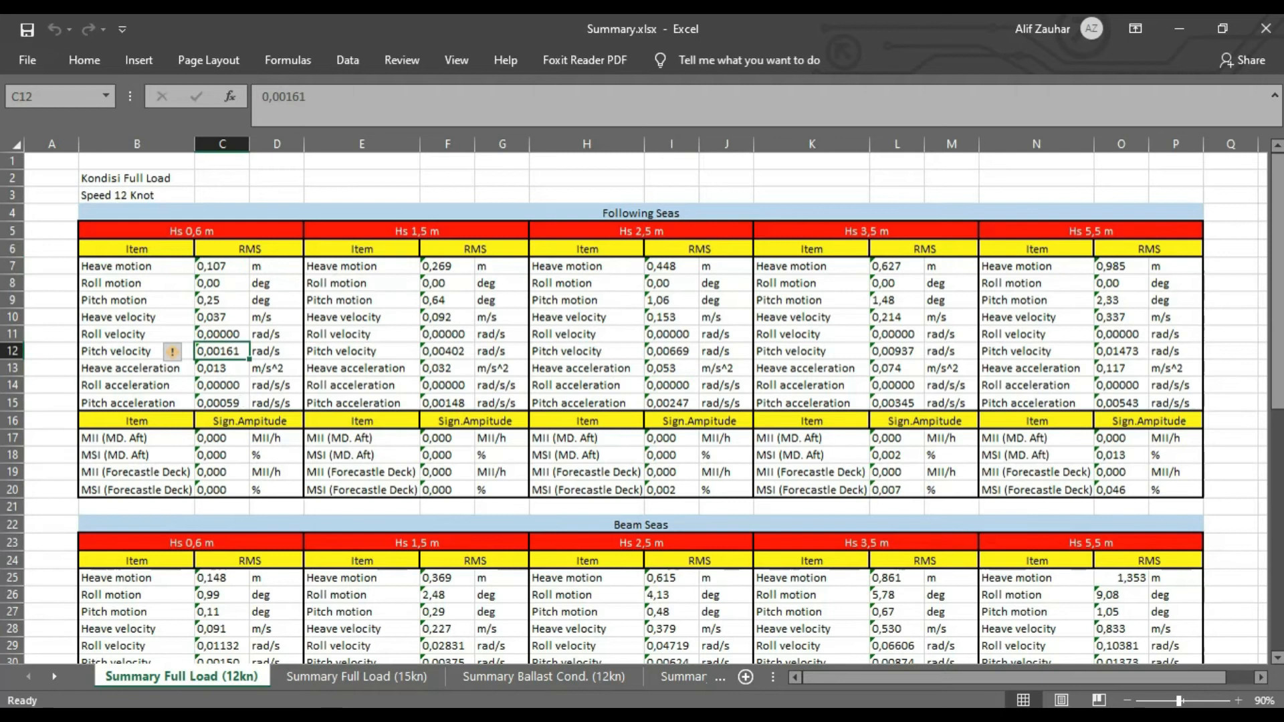
# Switch to Maxsurf Motions, inspect the Solve Seakeeping Analysis command and show the Results window
pyautogui.click(276, 659)
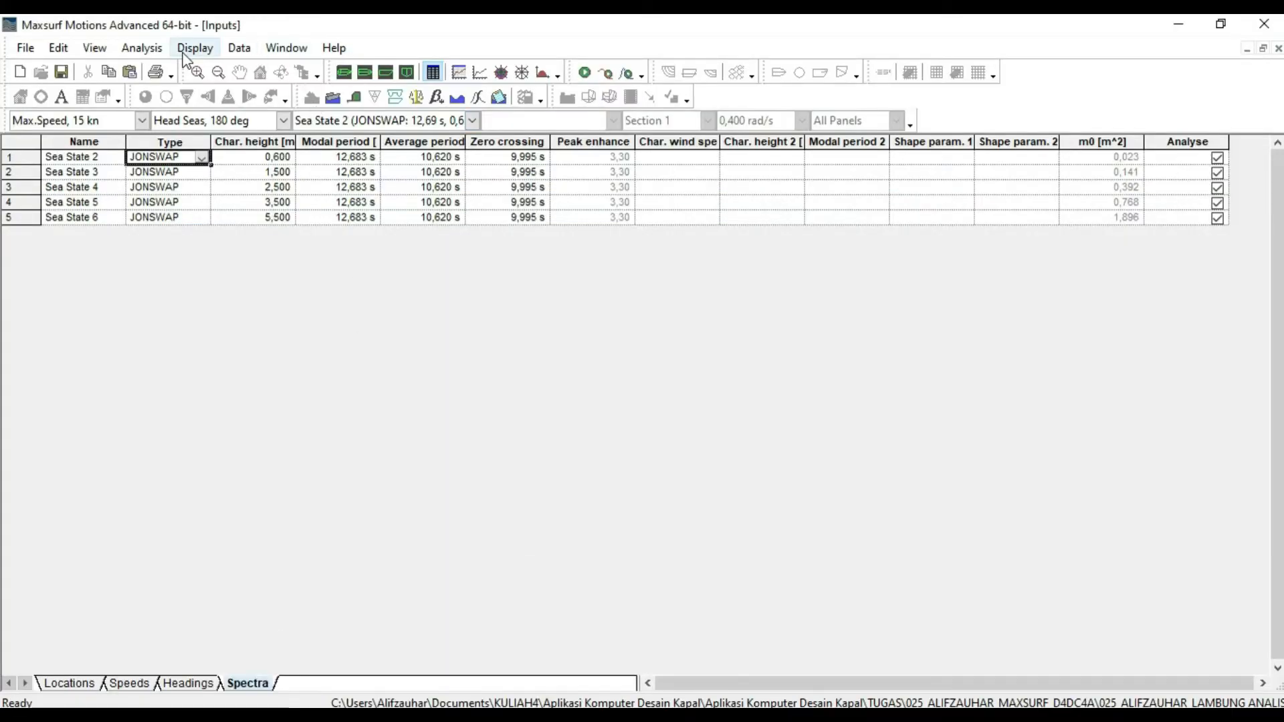
pyautogui.click(142, 48)
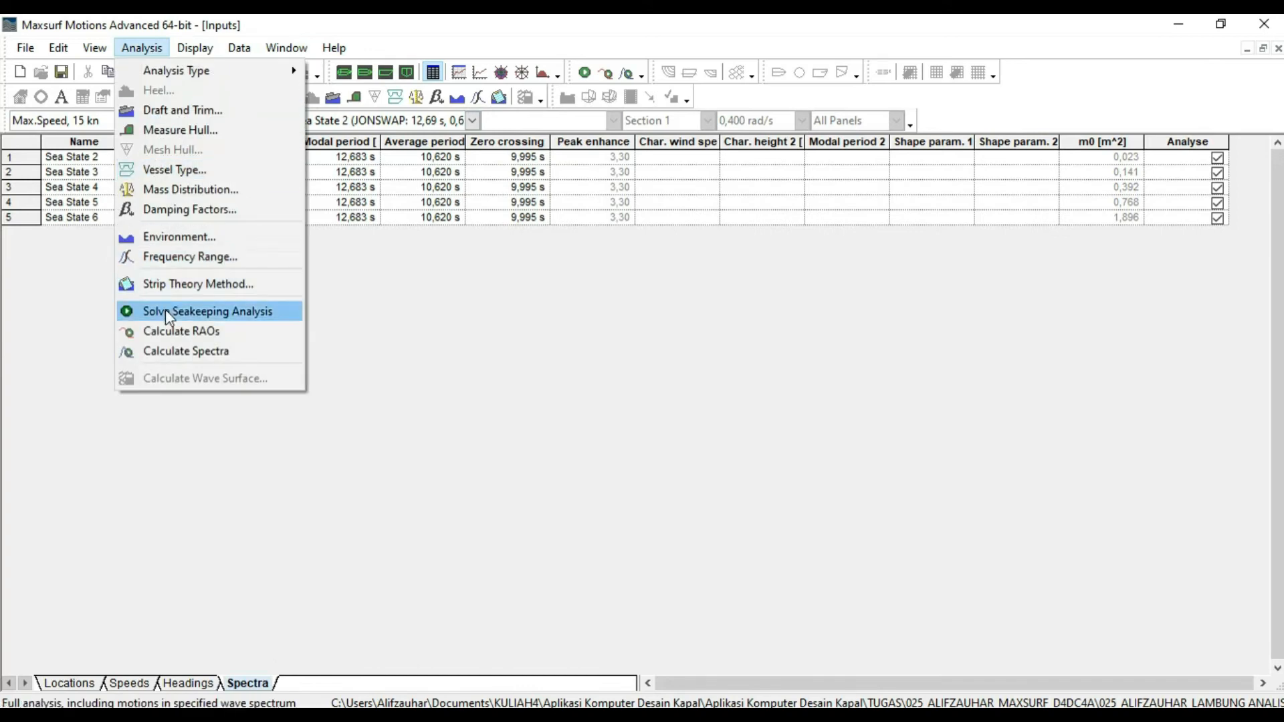
pyautogui.moveTo(280, 47)
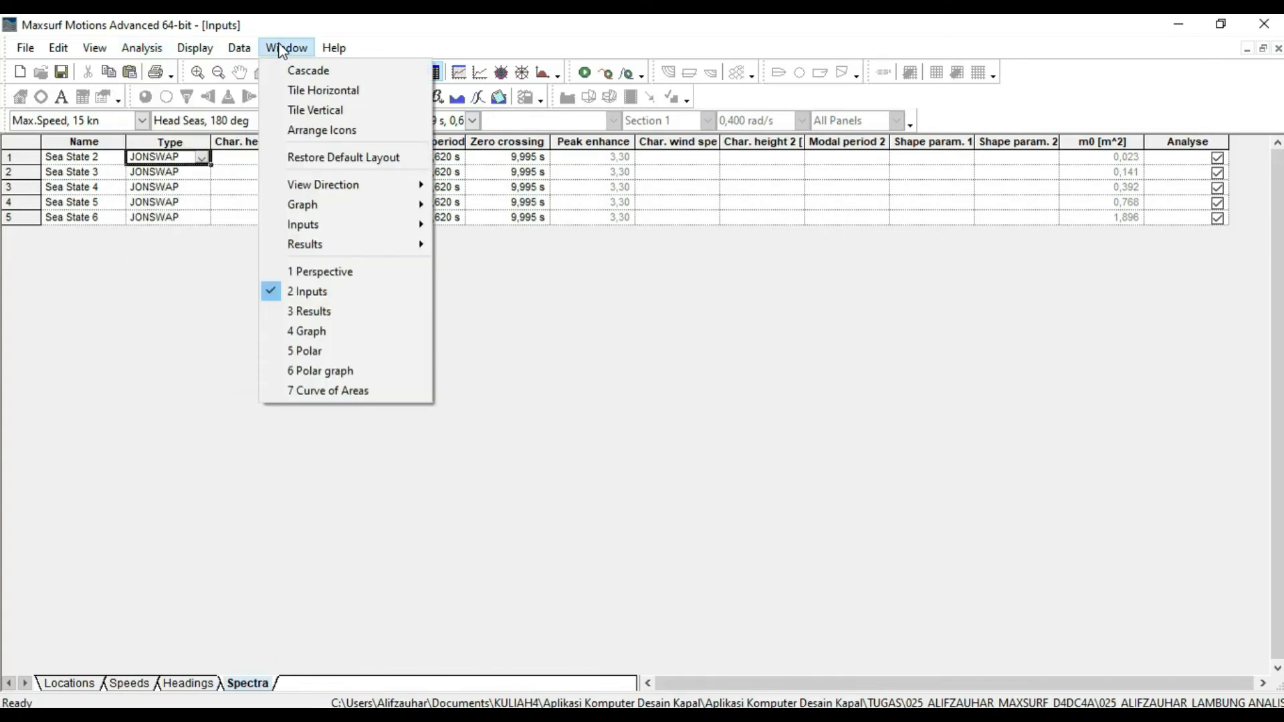
pyautogui.click(302, 311)
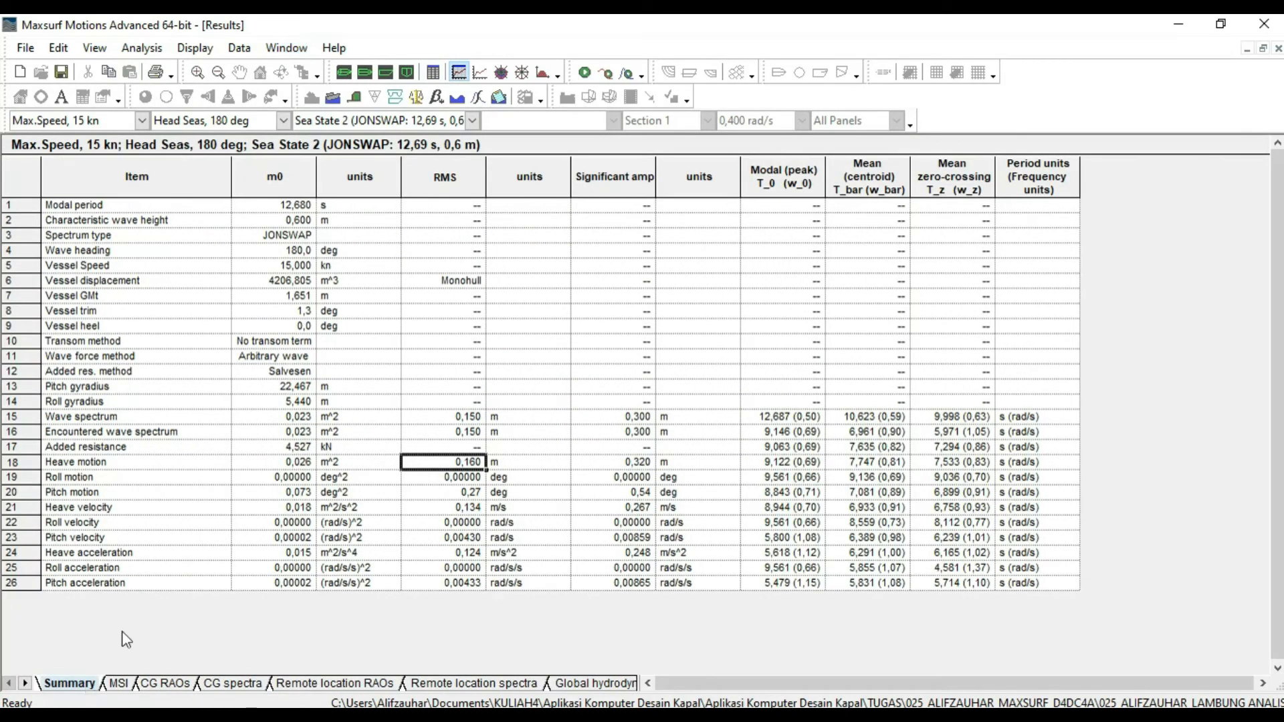
# Examine the heave, roll and pitch rows in the results Summary table and select the RMS column
pyautogui.moveTo(478, 466); pyautogui.dragTo(472, 584)
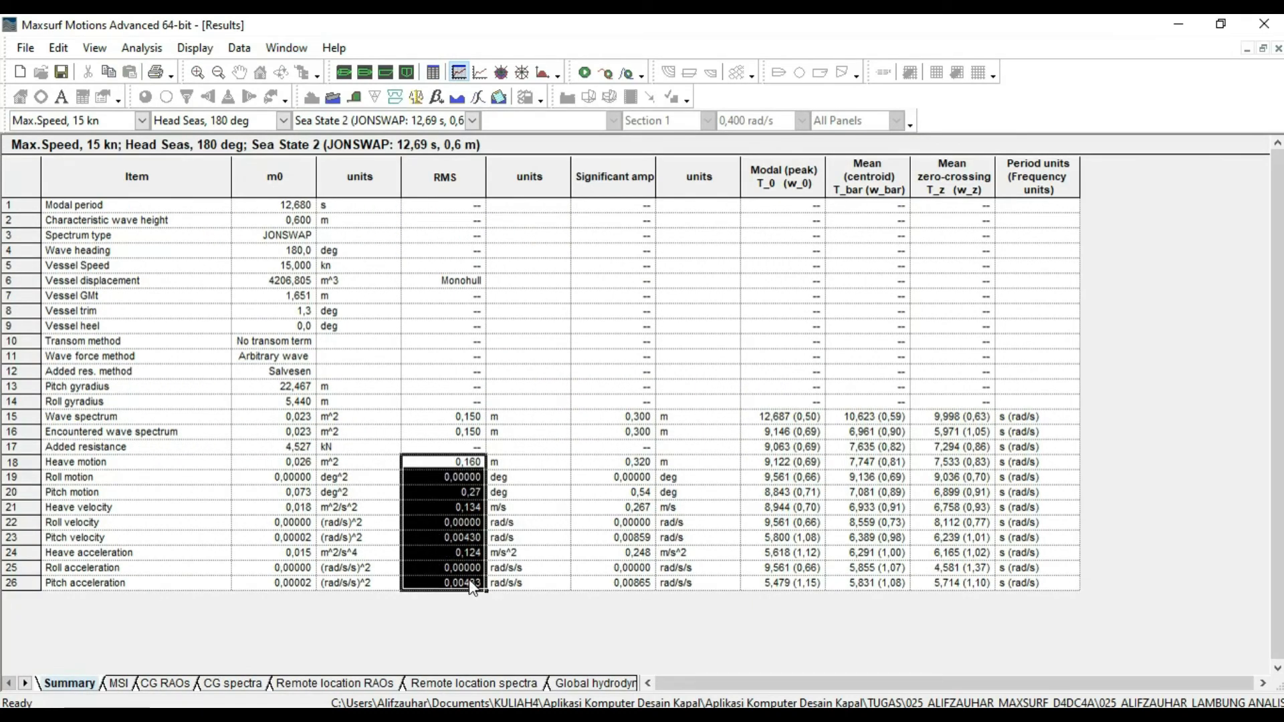
pyautogui.click(79, 465)
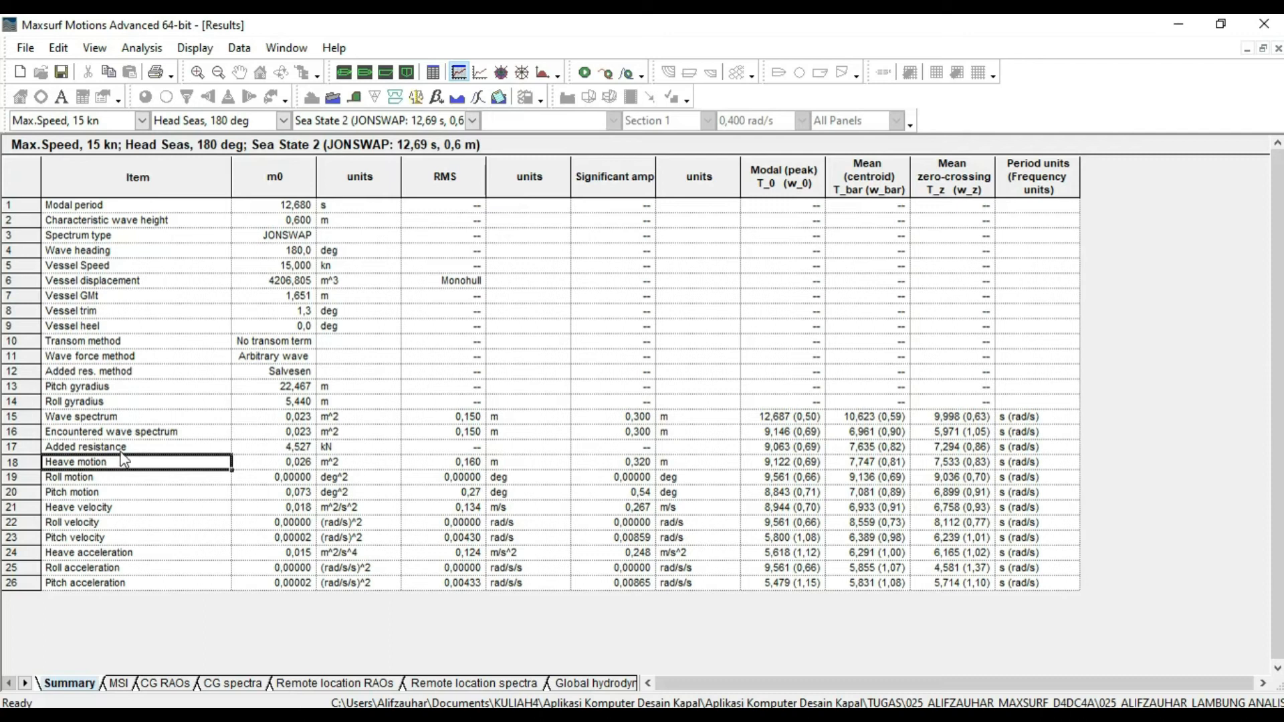
pyautogui.click(78, 479)
pyautogui.click(79, 494)
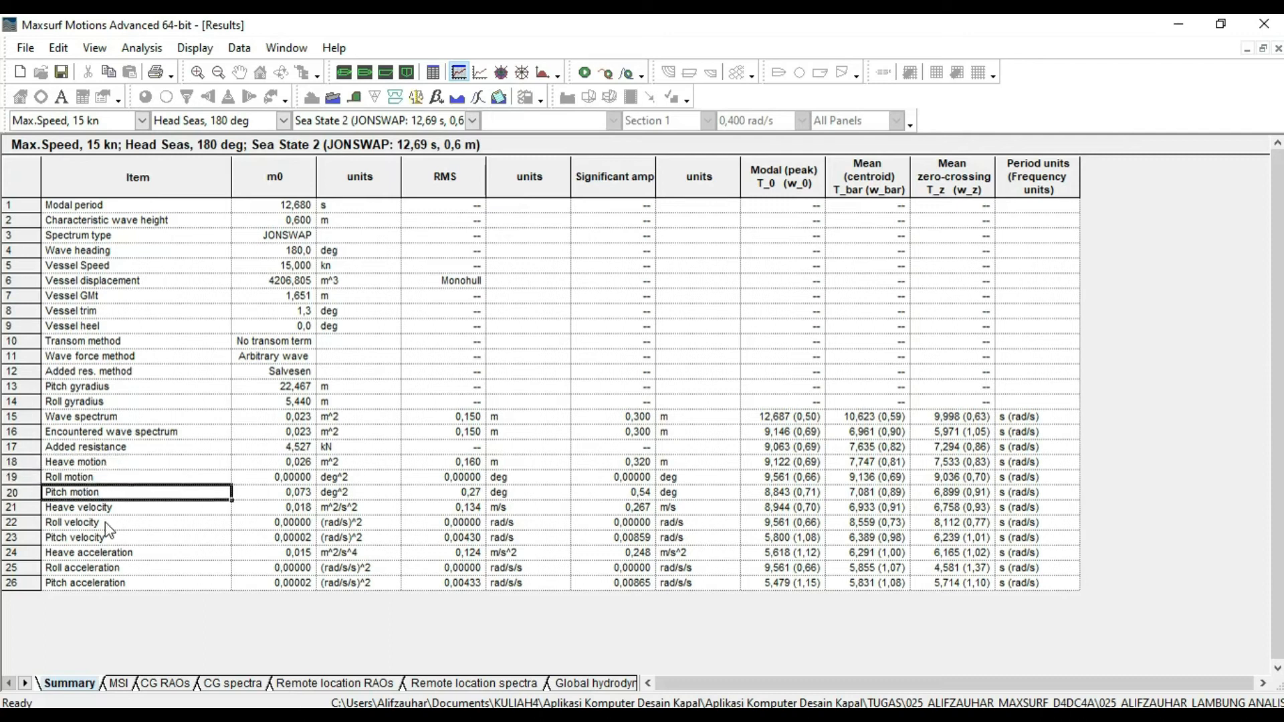
pyautogui.click(101, 510)
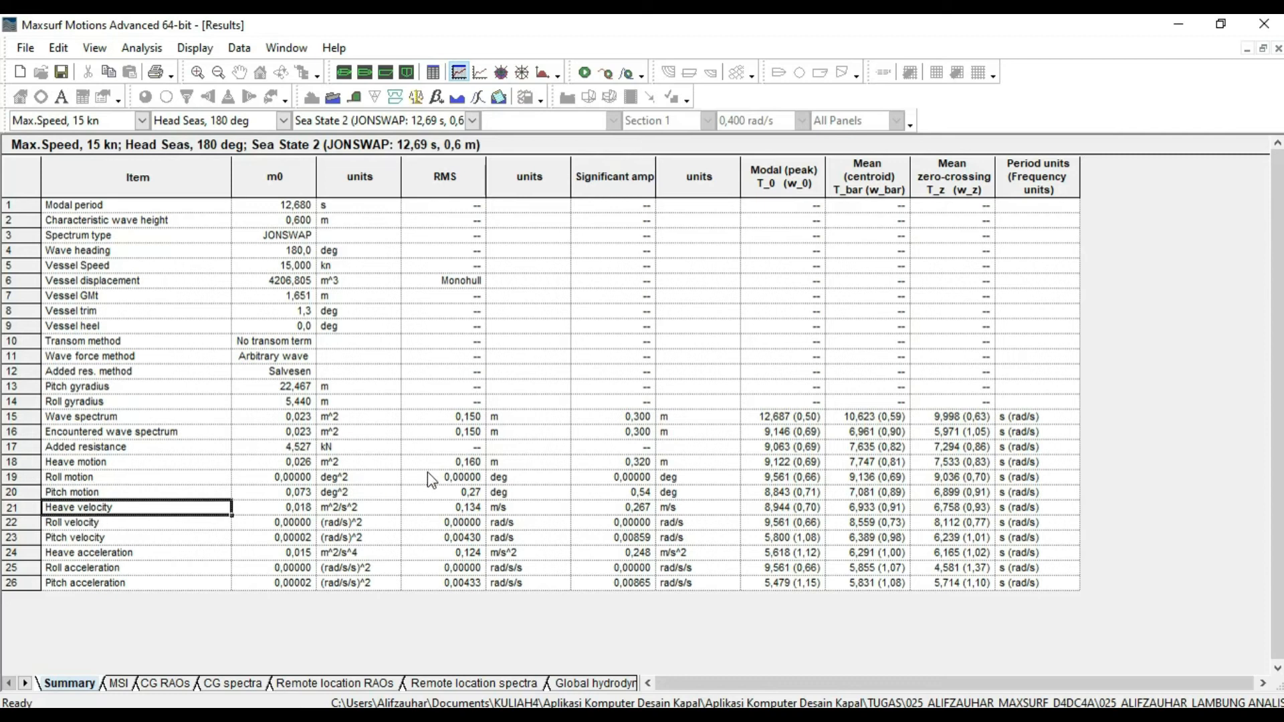
pyautogui.moveTo(442, 465); pyautogui.dragTo(445, 579)
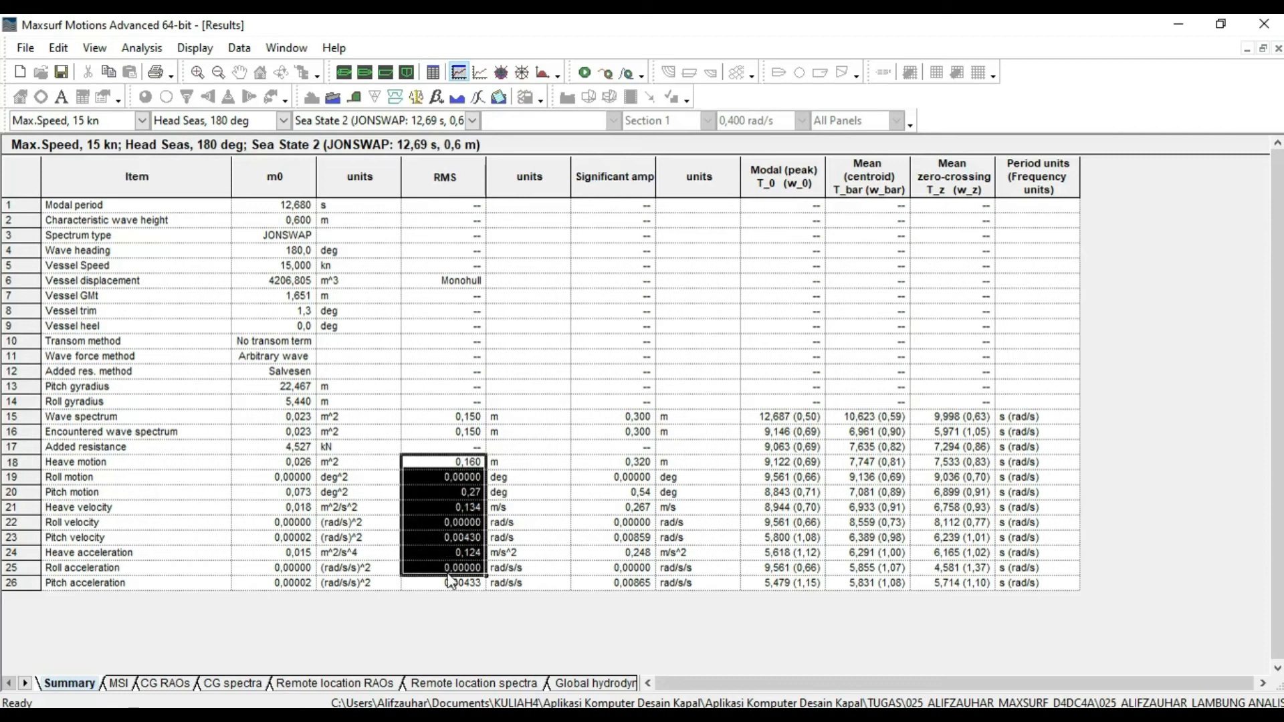
pyautogui.click(445, 179)
pyautogui.click(447, 461)
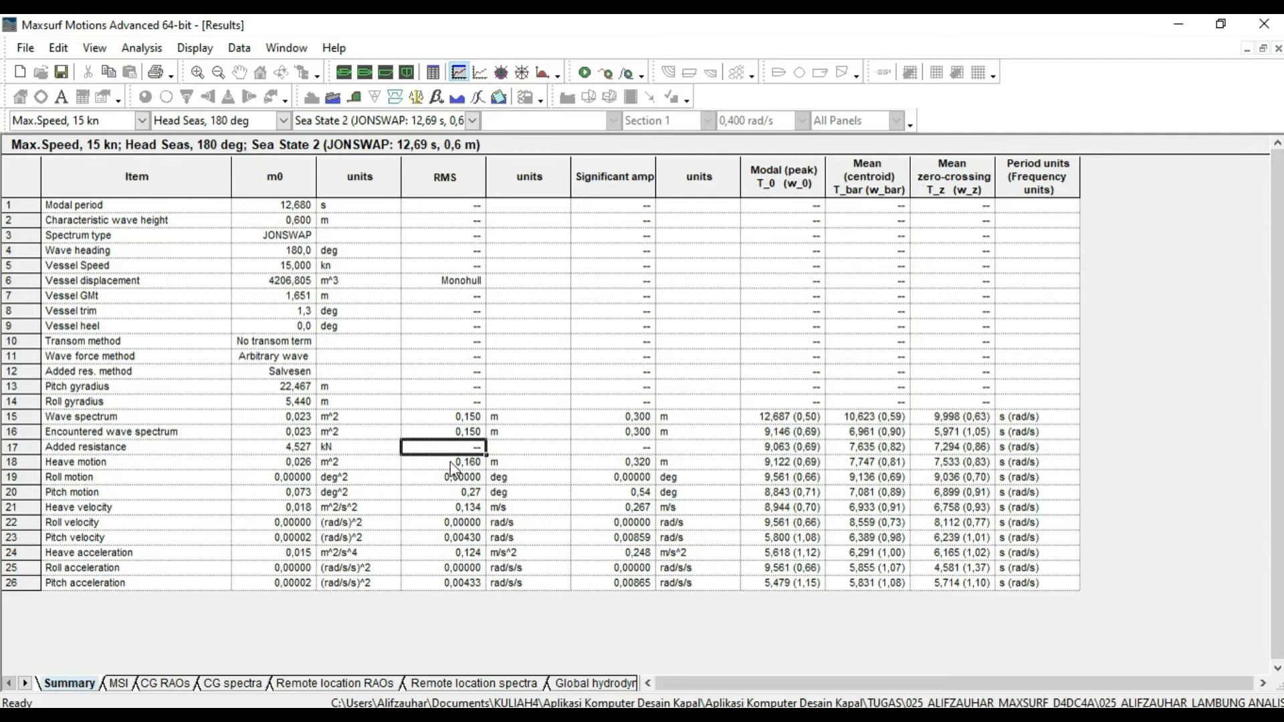
pyautogui.click(445, 178)
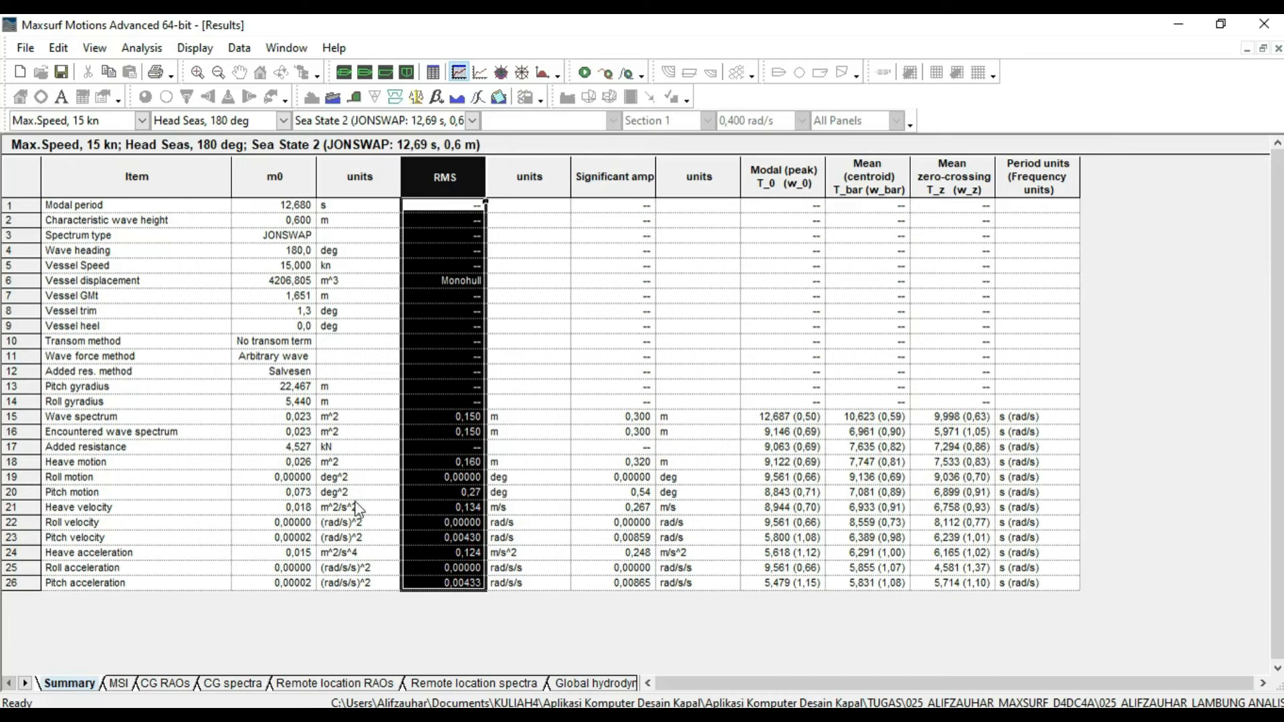
# Switch to the reference book in Foxit Reader, search for "5.08" and highlight the average wave height equation (5.39)
pyautogui.hotkey('alt', 'Tab')
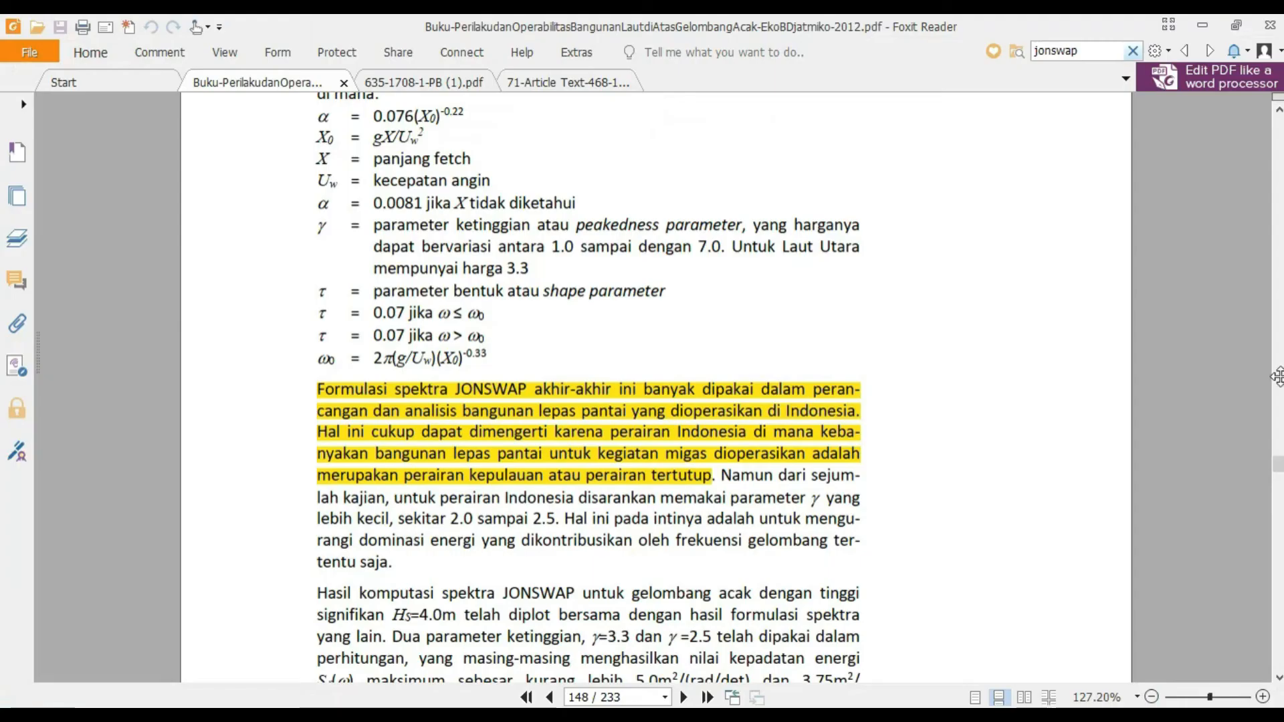
pyautogui.scroll(5, 655, 402)
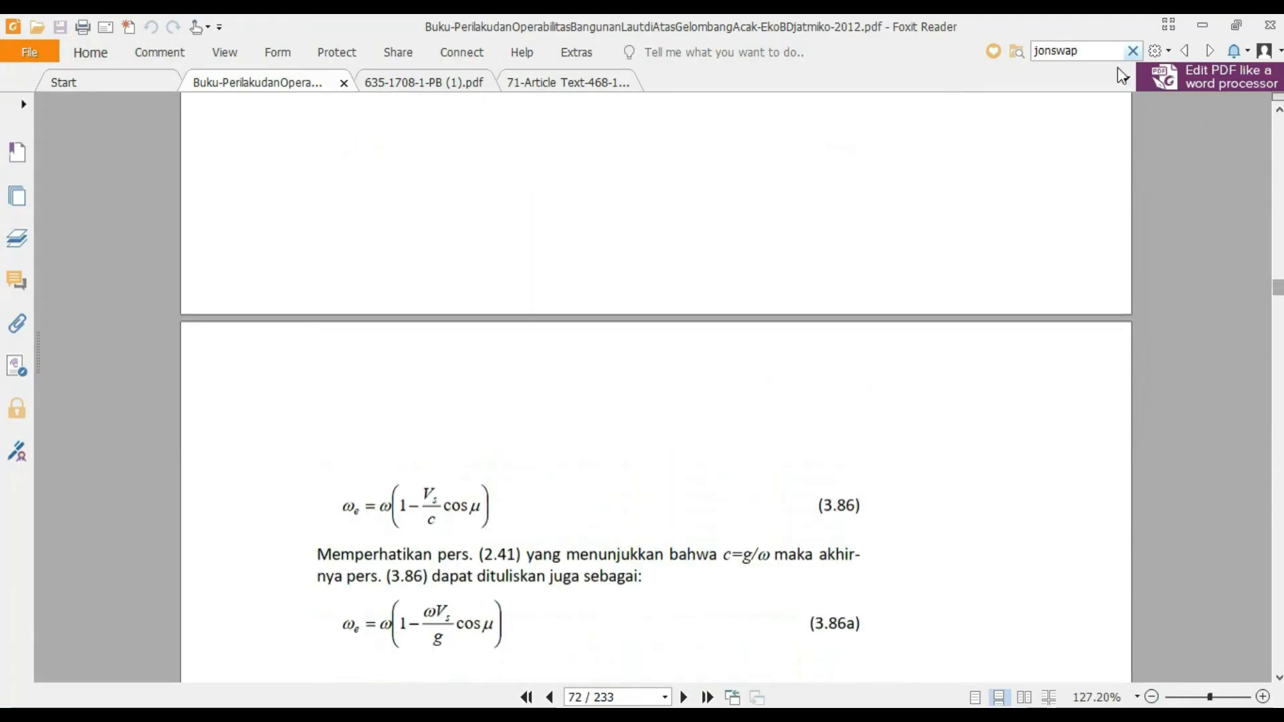
pyautogui.hotkey('ctrl', 'f')
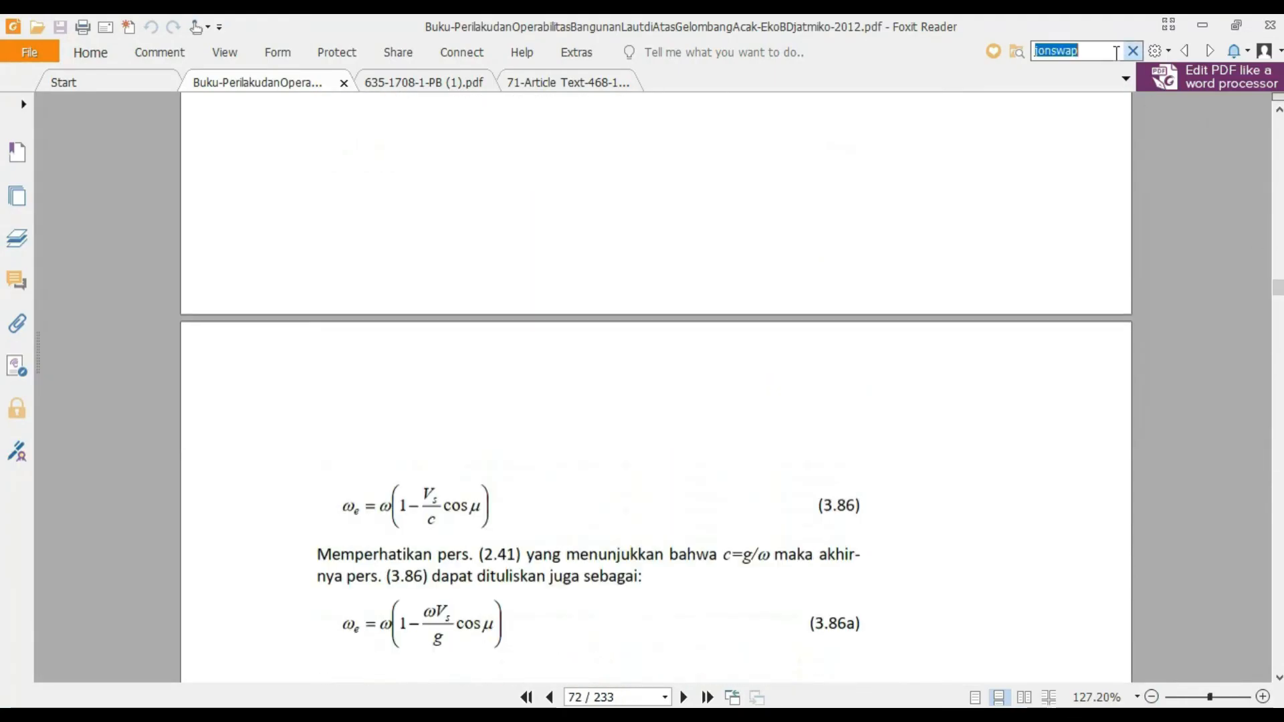
pyautogui.write('5.08')
pyautogui.press('Return')
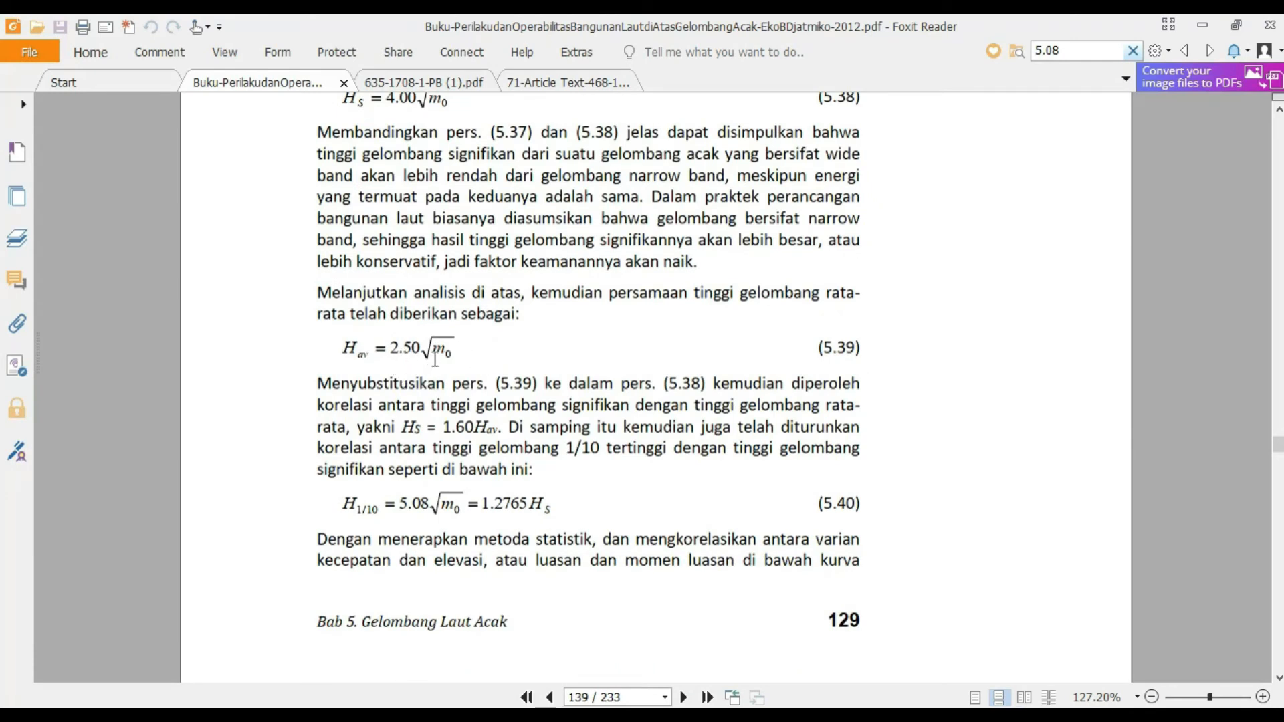
pyautogui.moveTo(452, 353); pyautogui.dragTo(358, 350)
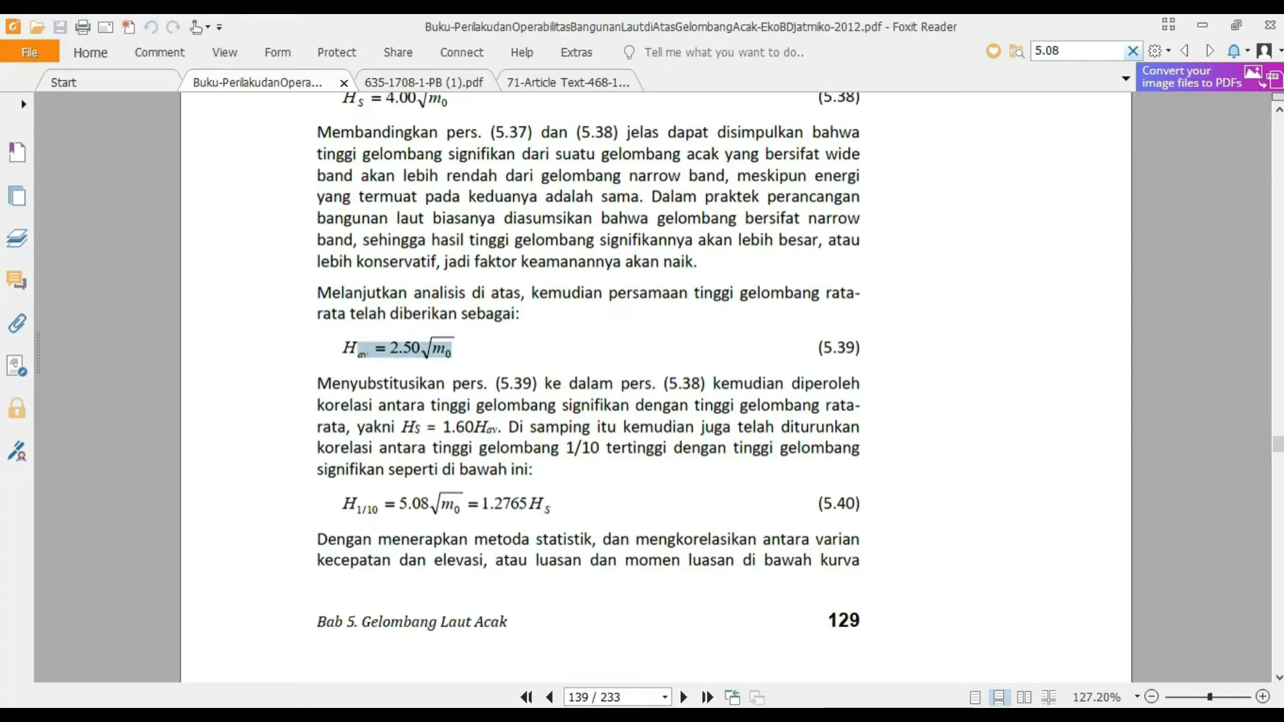
# Show the Kriteria Umum slide 13 in PowerPoint and compare its average roll and pitch criteria with equation 5.39 in the book
pyautogui.click(351, 714)
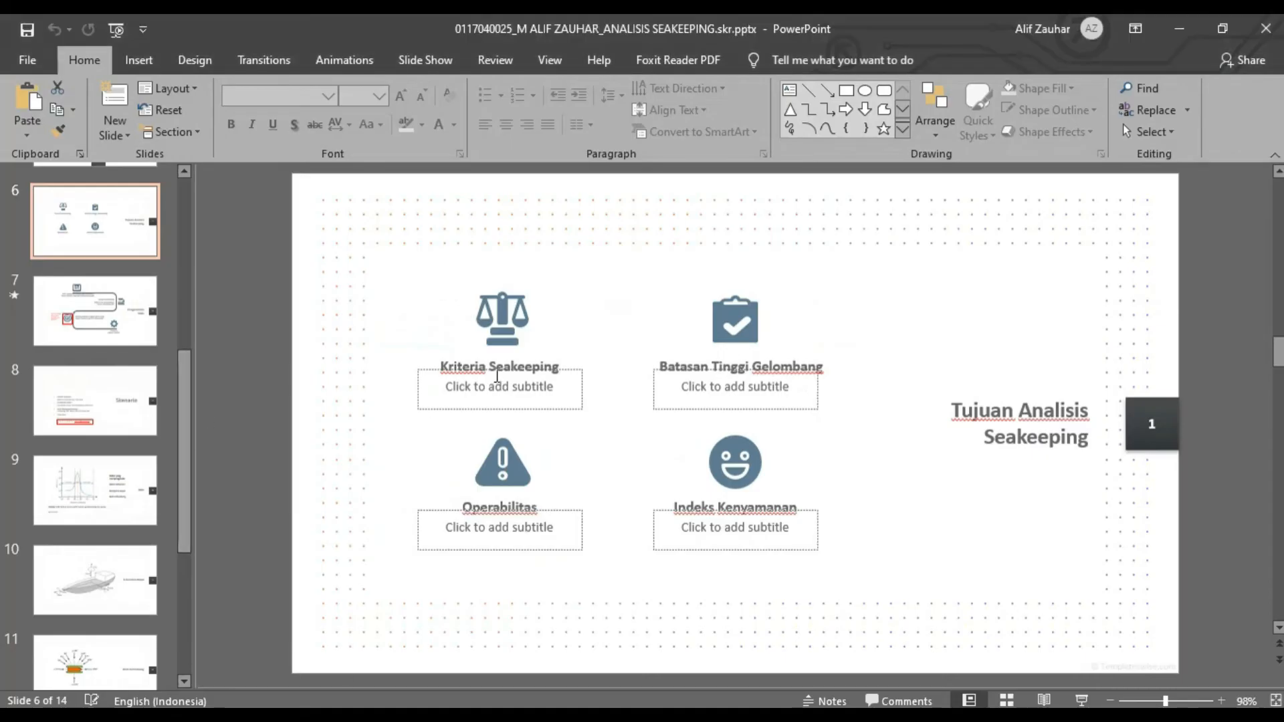
pyautogui.scroll(-5, 186, 594)
pyautogui.click(114, 528)
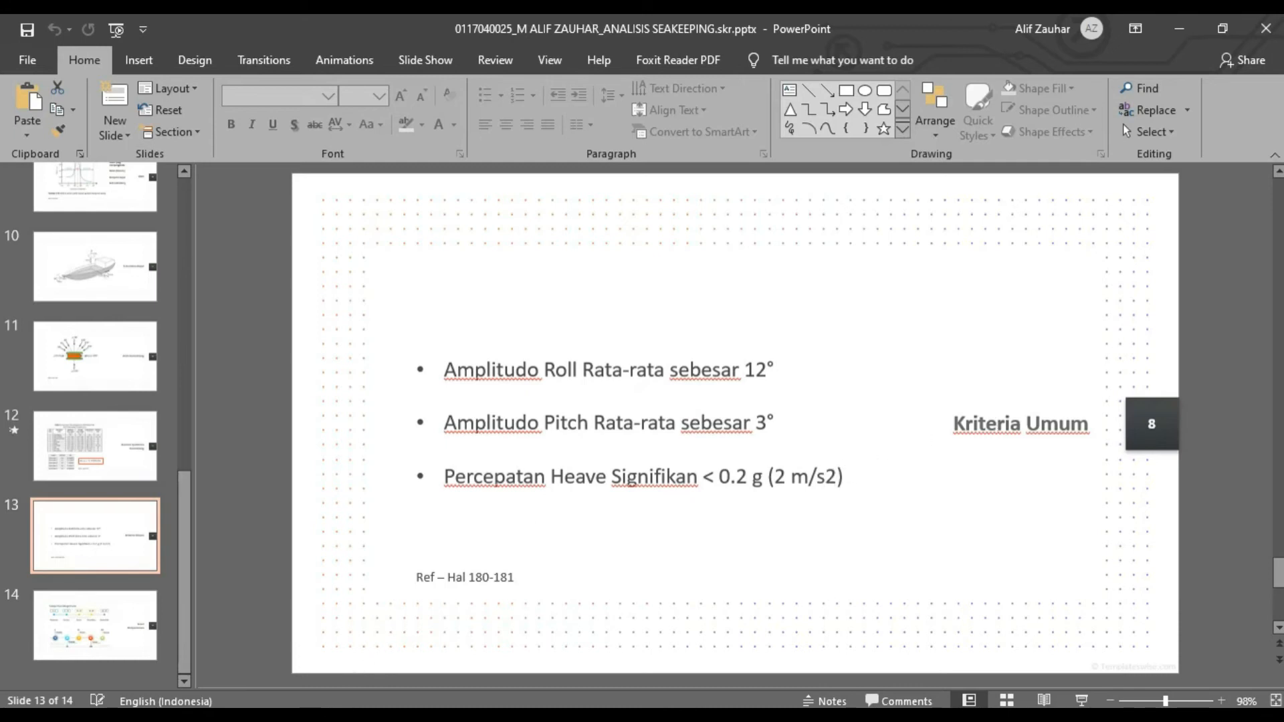
pyautogui.hotkey('alt', 'Tab')
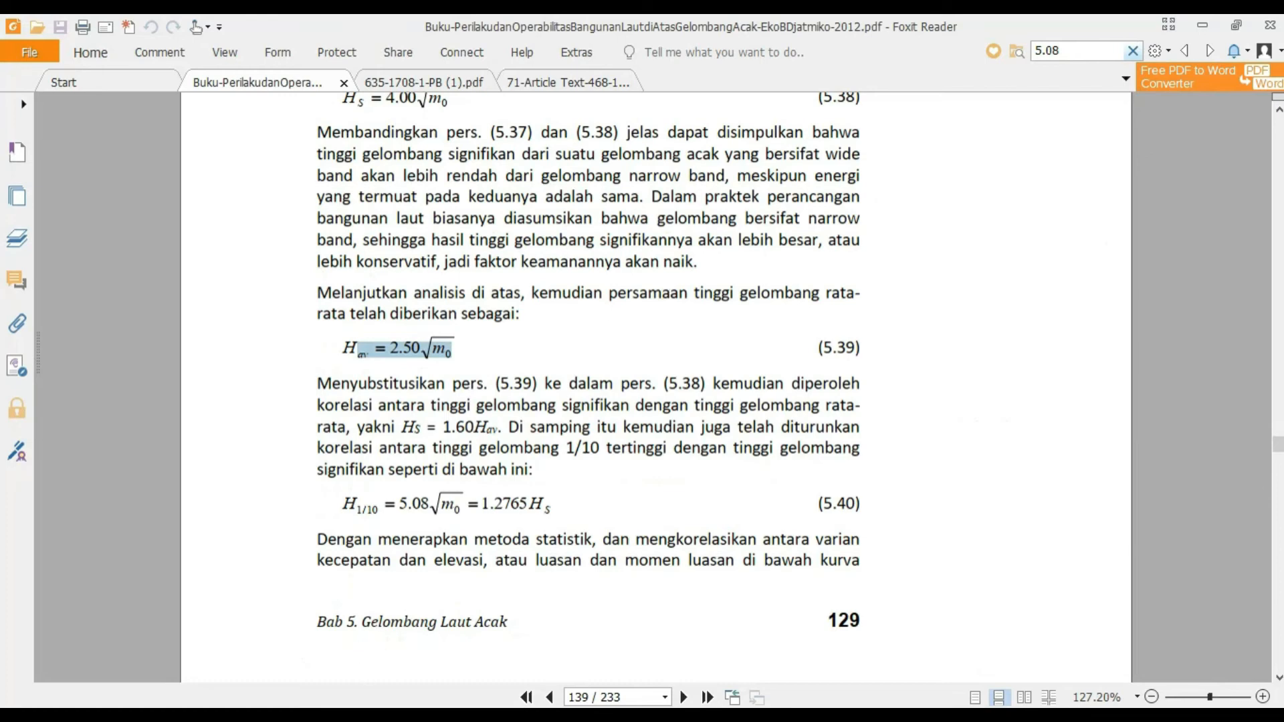
pyautogui.hotkey('alt', 'Tab')
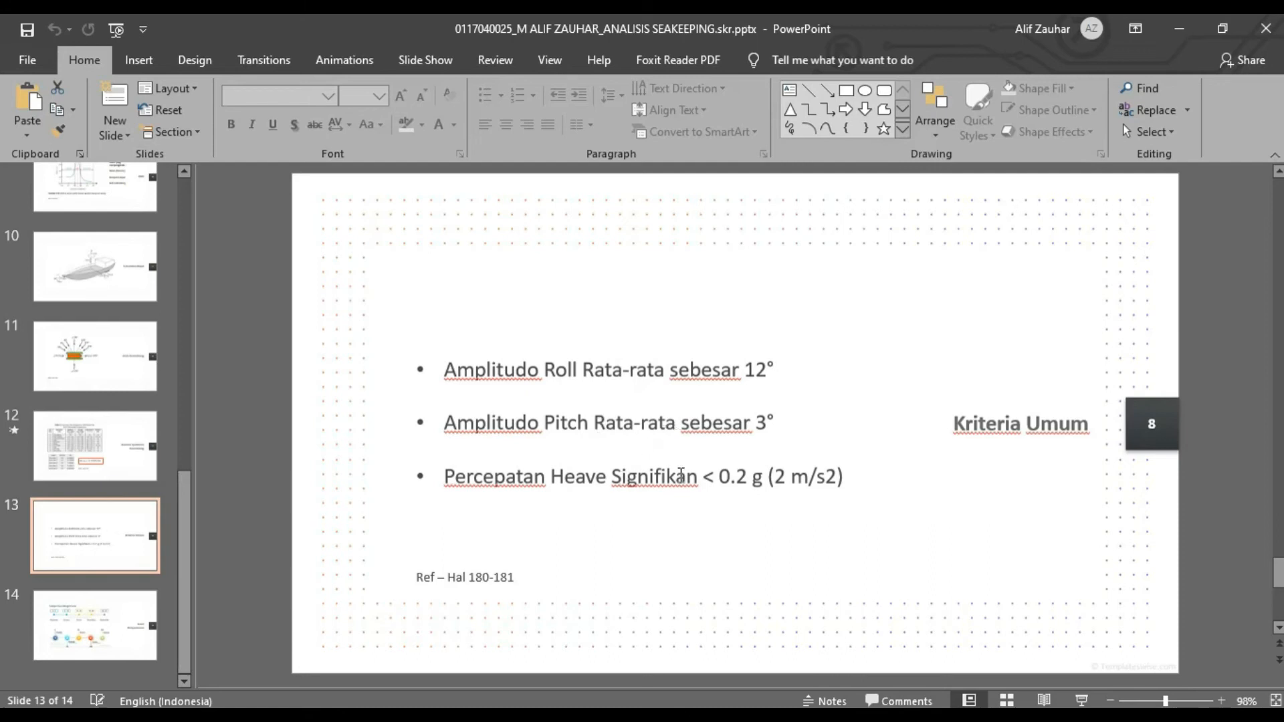
# Compare the book's average and significant height equations (5.39 and 5.38) with the heave acceleration criterion on slide 13
pyautogui.hotkey('alt', 'Tab')
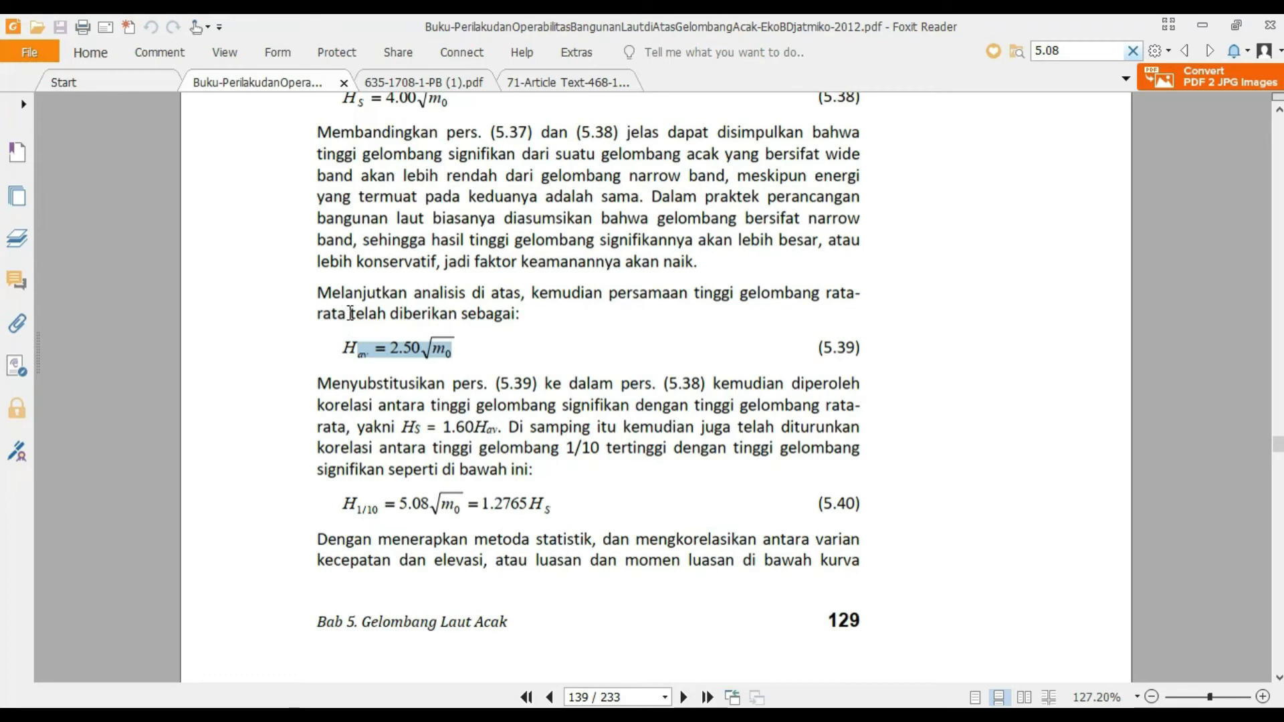
pyautogui.click(355, 360)
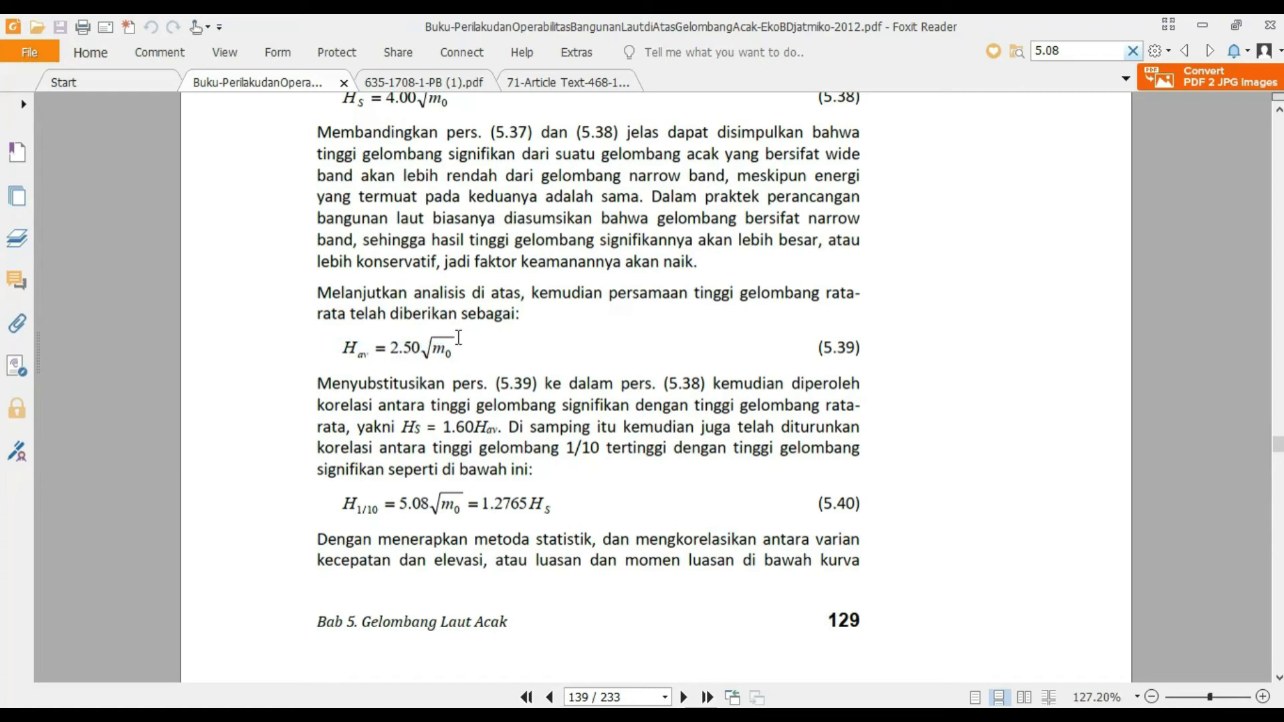
pyautogui.scroll(3, 565, 342)
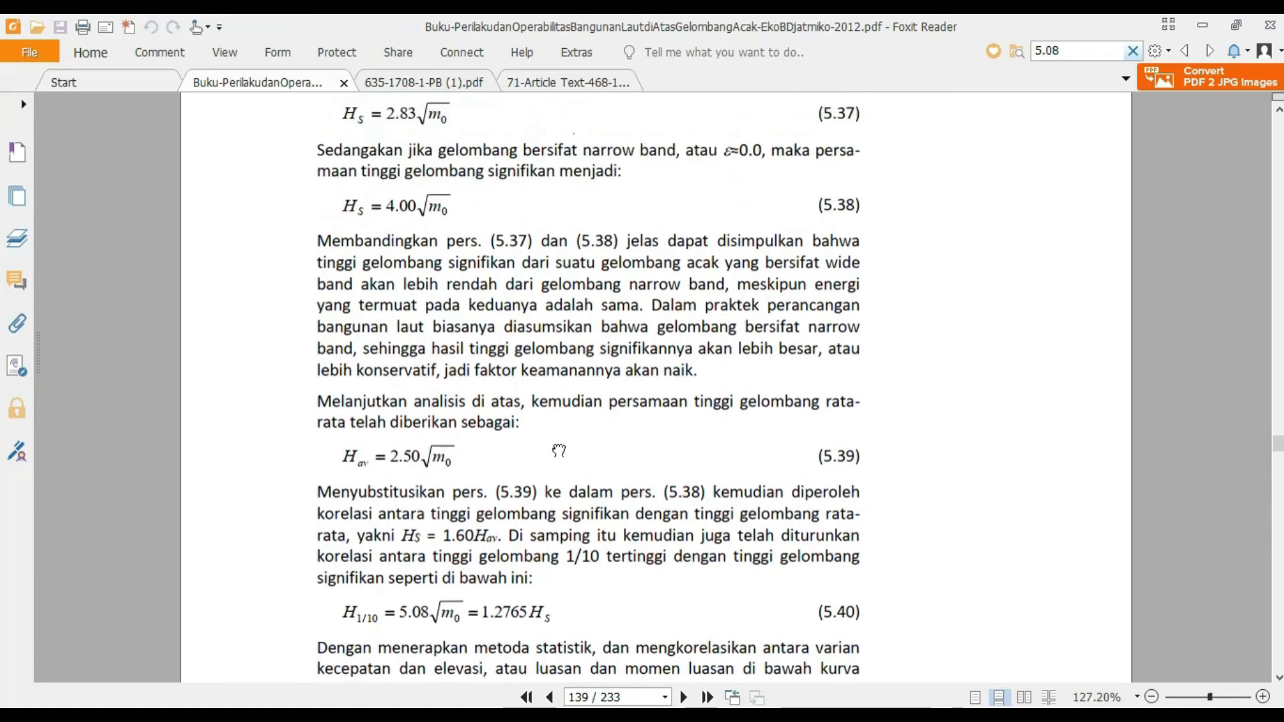
pyautogui.click(867, 708)
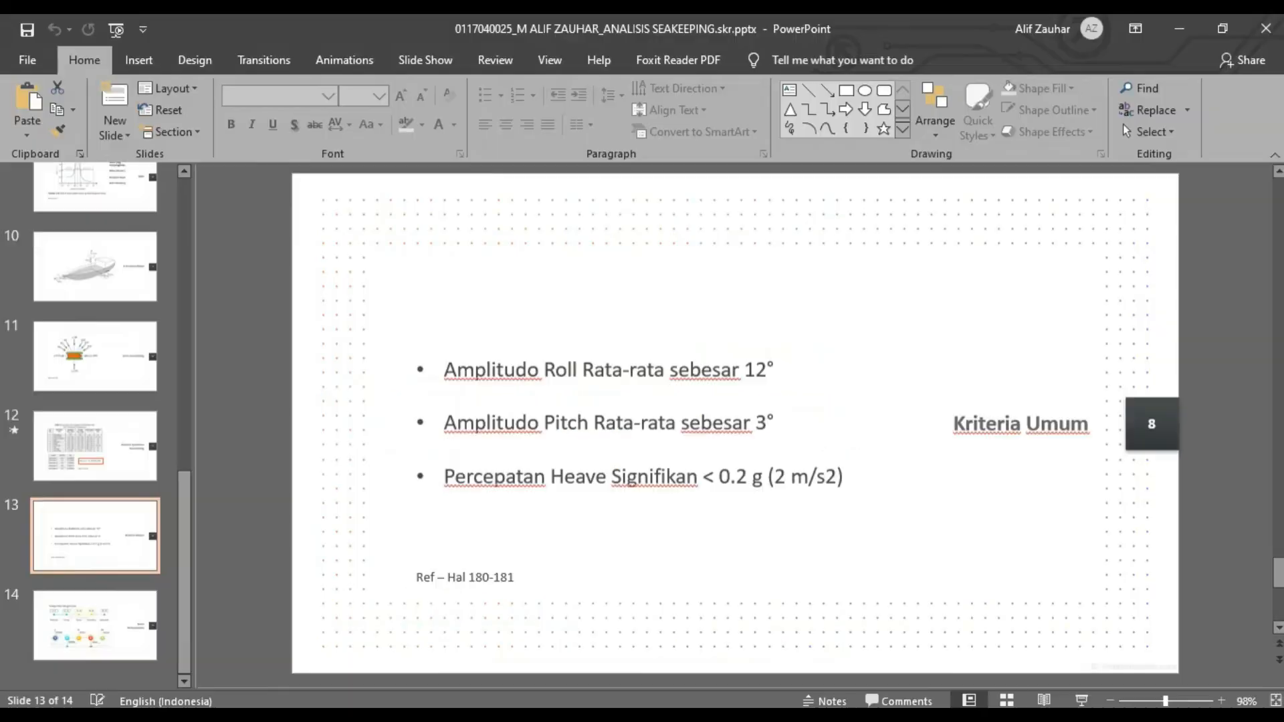
pyautogui.click(575, 707)
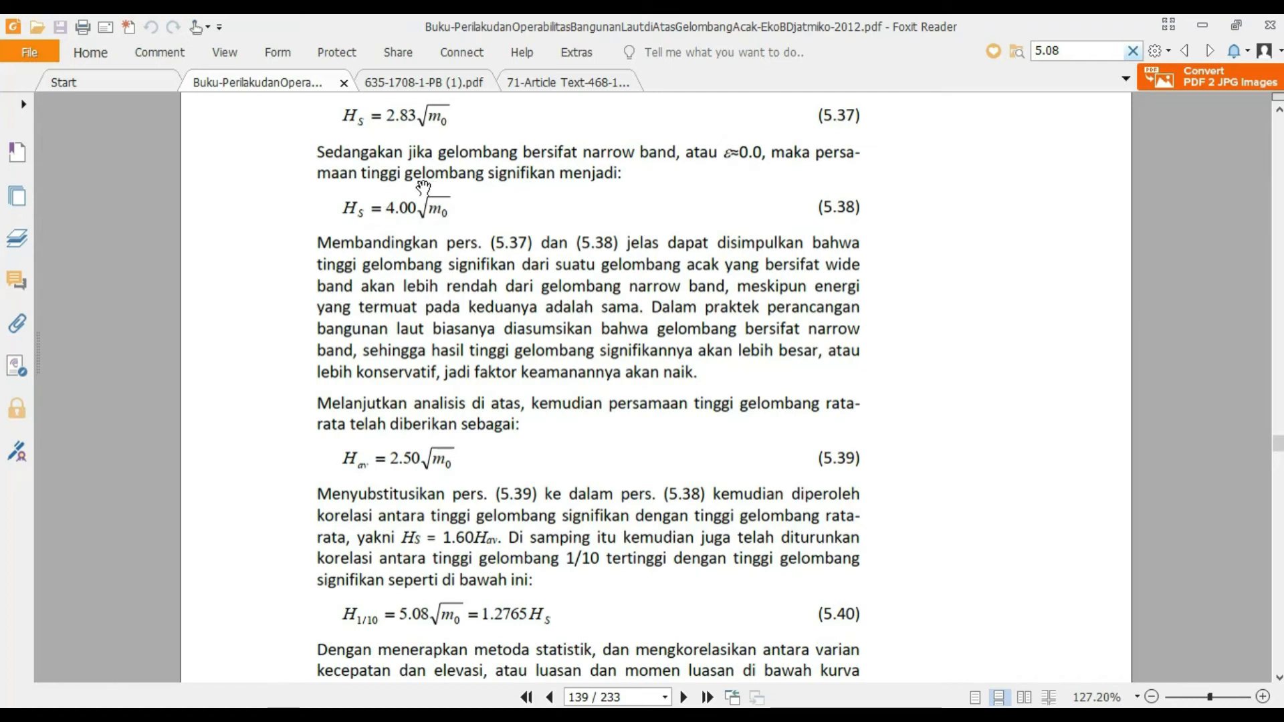
pyautogui.click(414, 710)
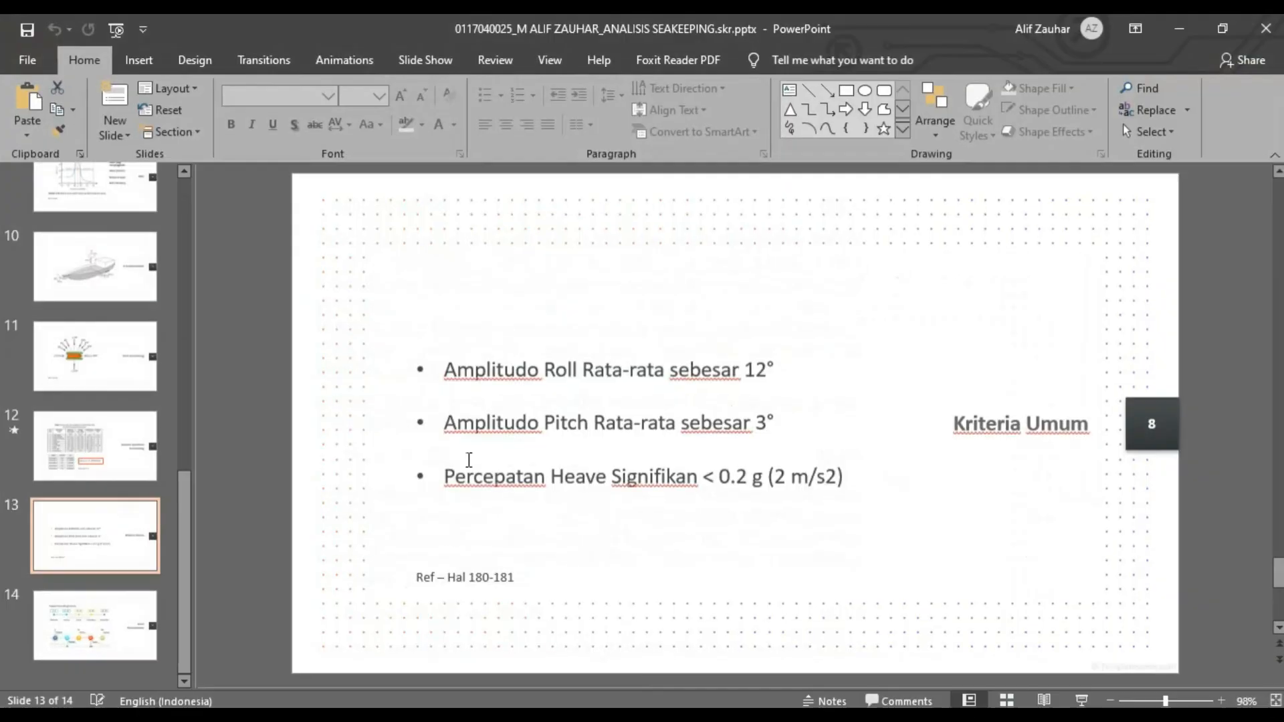
pyautogui.click(1179, 29)
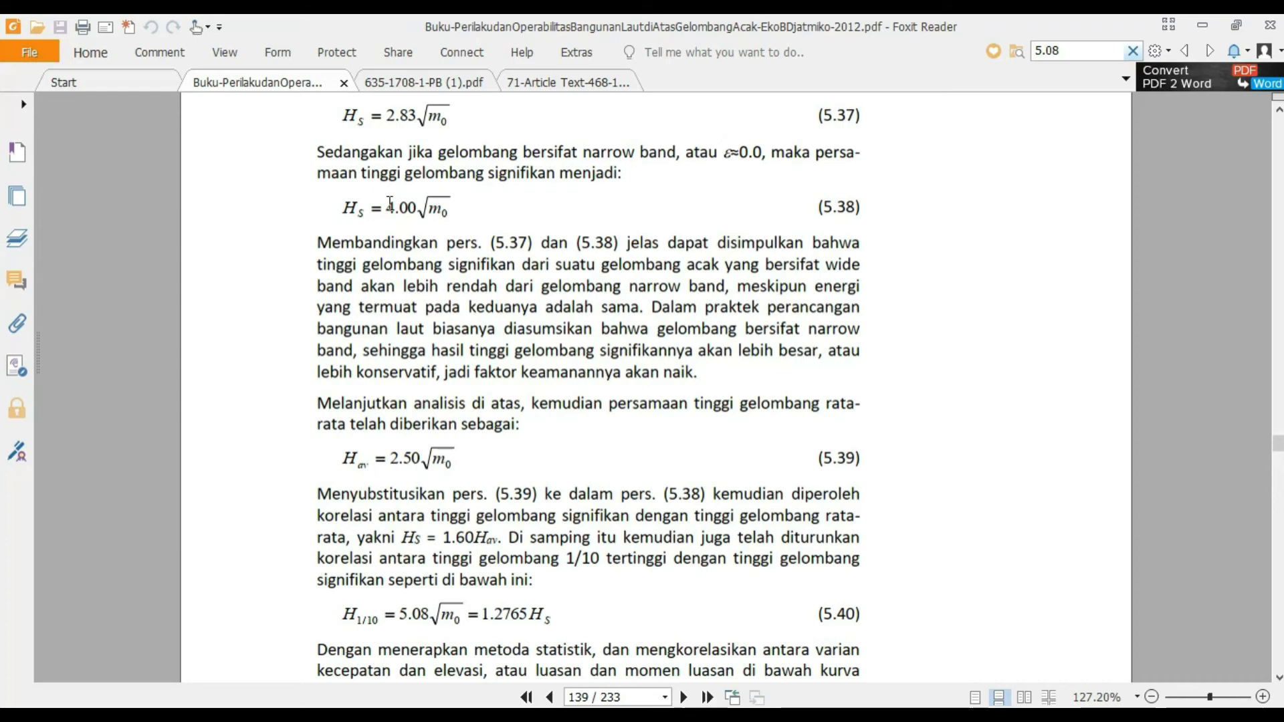
# Switch to Summary.xlsx and select the following-seas roll motion RMS value for Hs 0,6 m at full load, 12 kn
pyautogui.hotkey('alt', 'Tab')
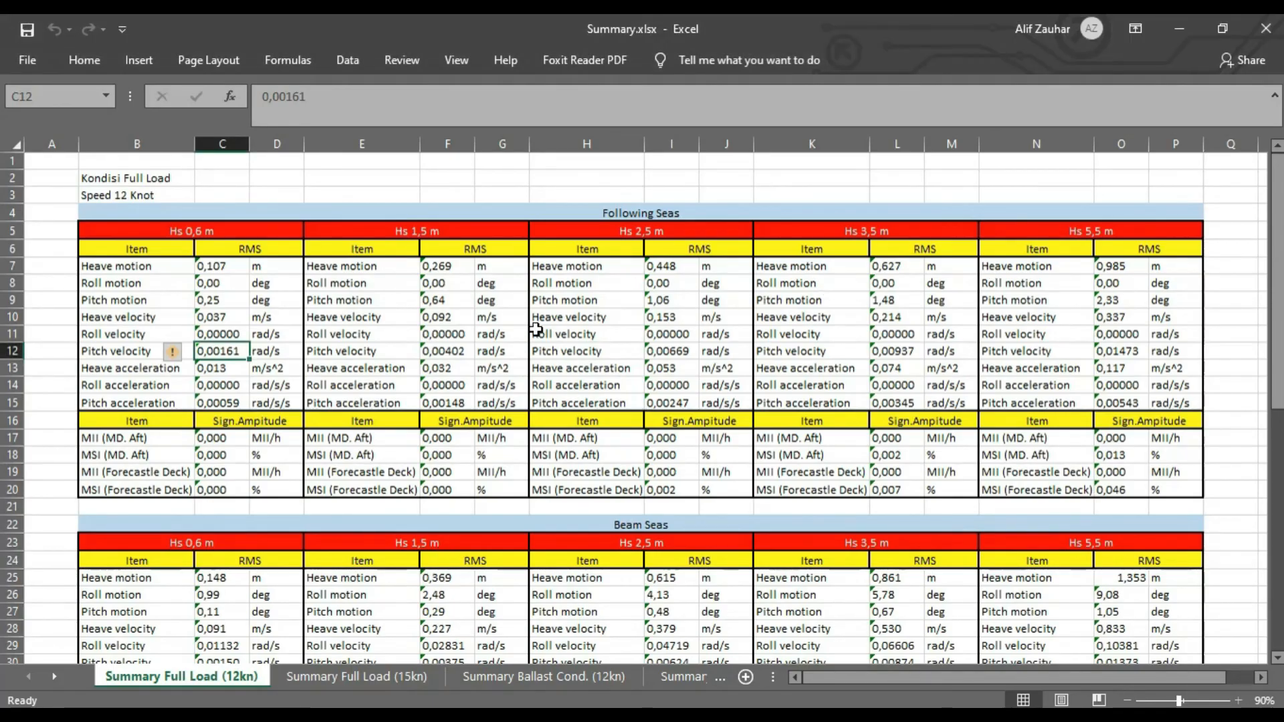
pyautogui.click(218, 276)
pyautogui.click(353, 716)
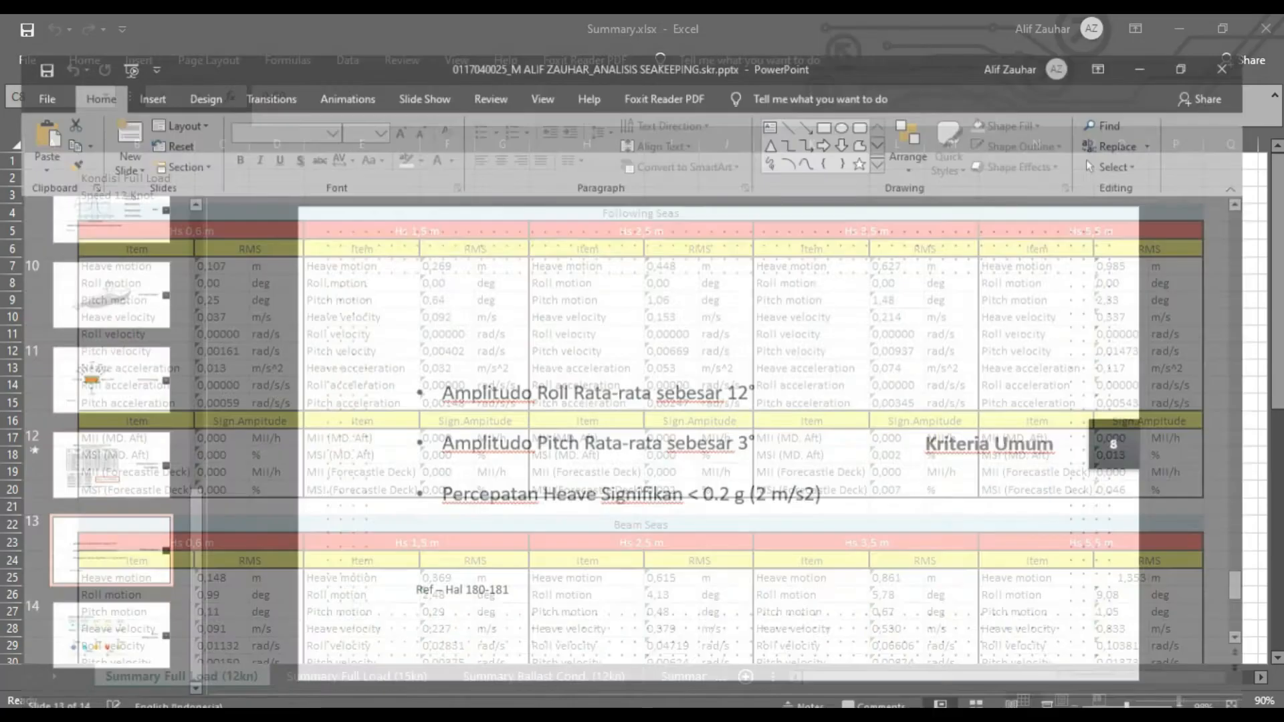
pyautogui.click(353, 717)
# Switch to the Maxsurf Motions results, select the RMS values from Heave motion to Pitch acceleration, and check the speed and heading selections
pyautogui.click(330, 717)
pyautogui.click(227, 646)
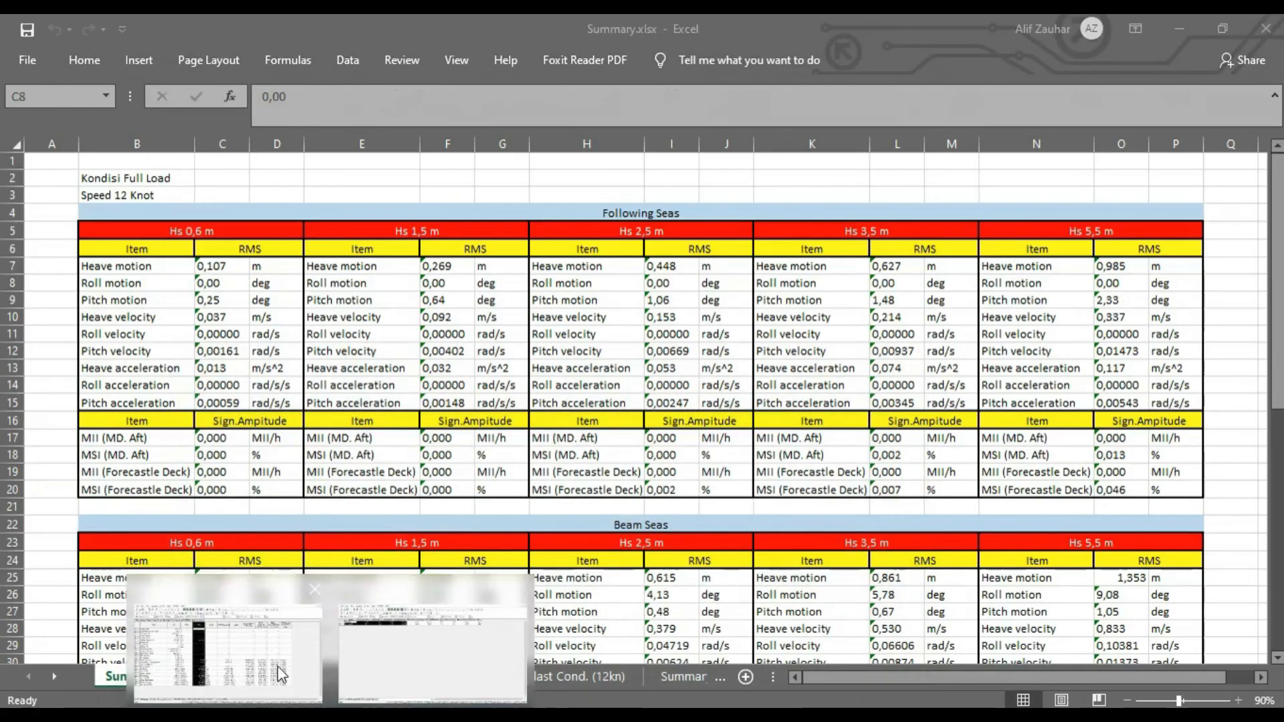
pyautogui.moveTo(446, 461); pyautogui.dragTo(445, 583)
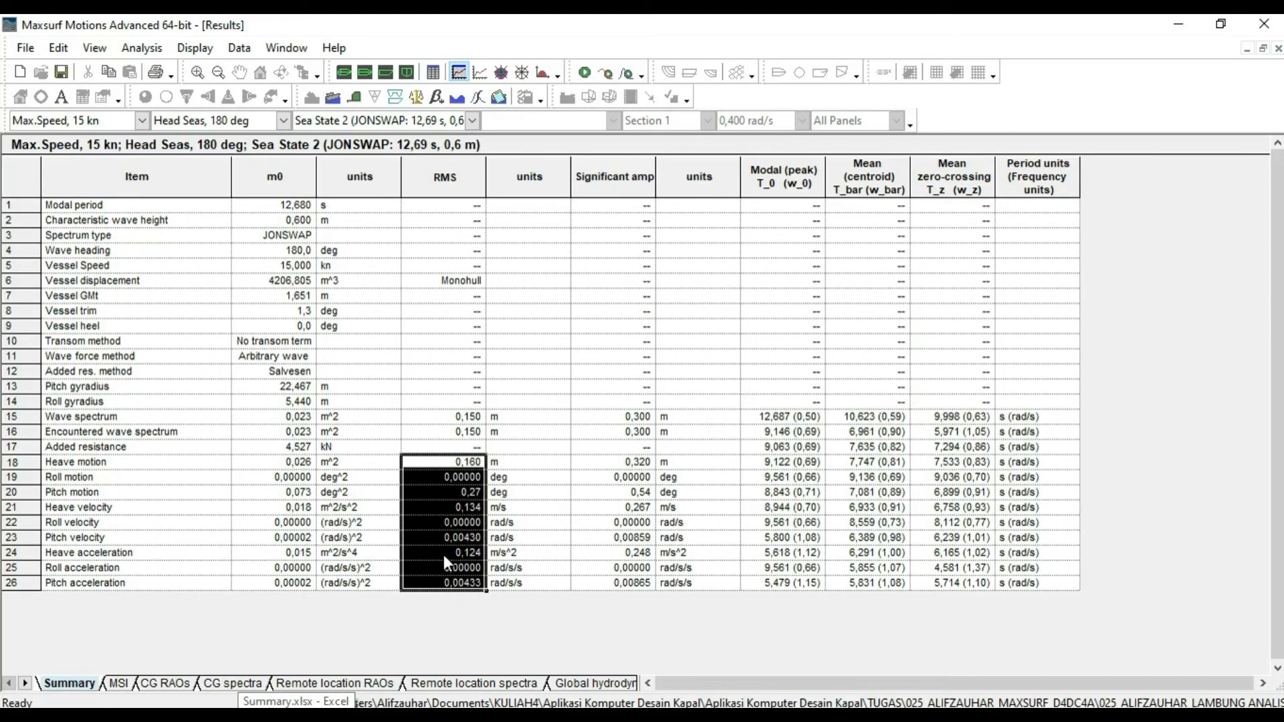
pyautogui.click(142, 121)
pyautogui.click(142, 120)
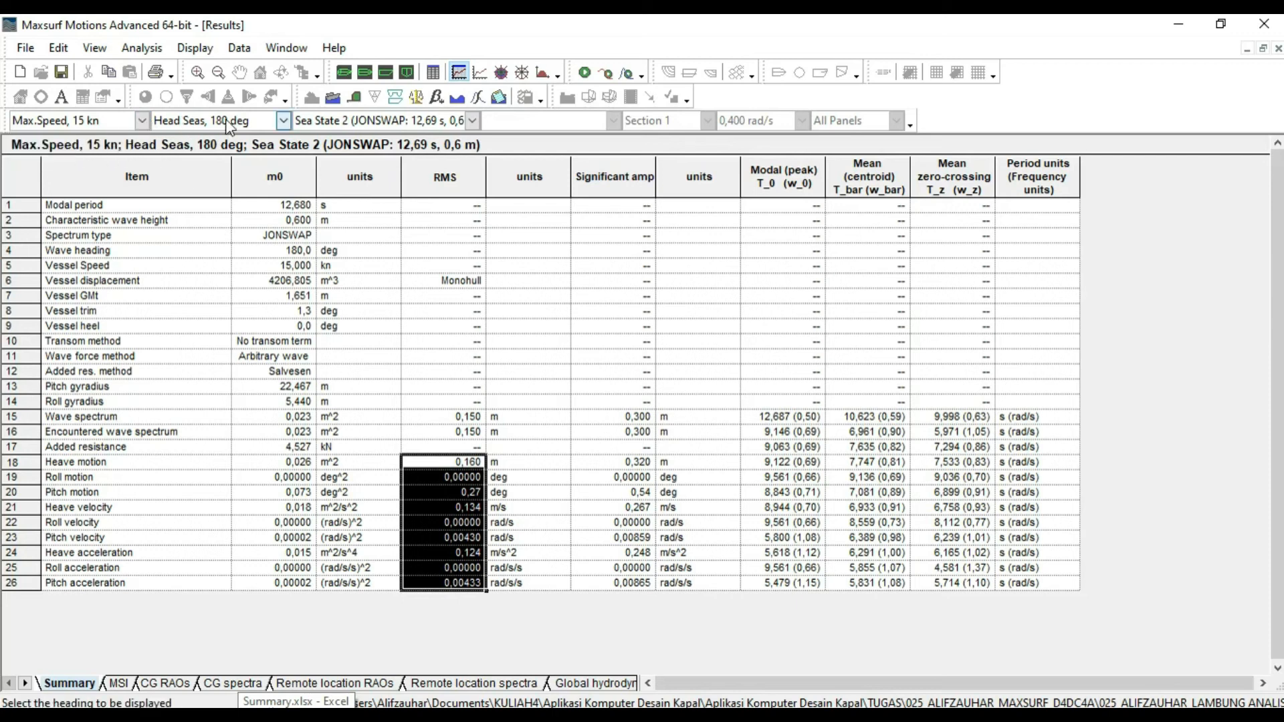
pyautogui.click(233, 121)
# Return to Summary.xlsx, look through the full load and ballast summary sheets at 12 and 15 kn, and show the Kriteria Umum sheet
pyautogui.click(302, 711)
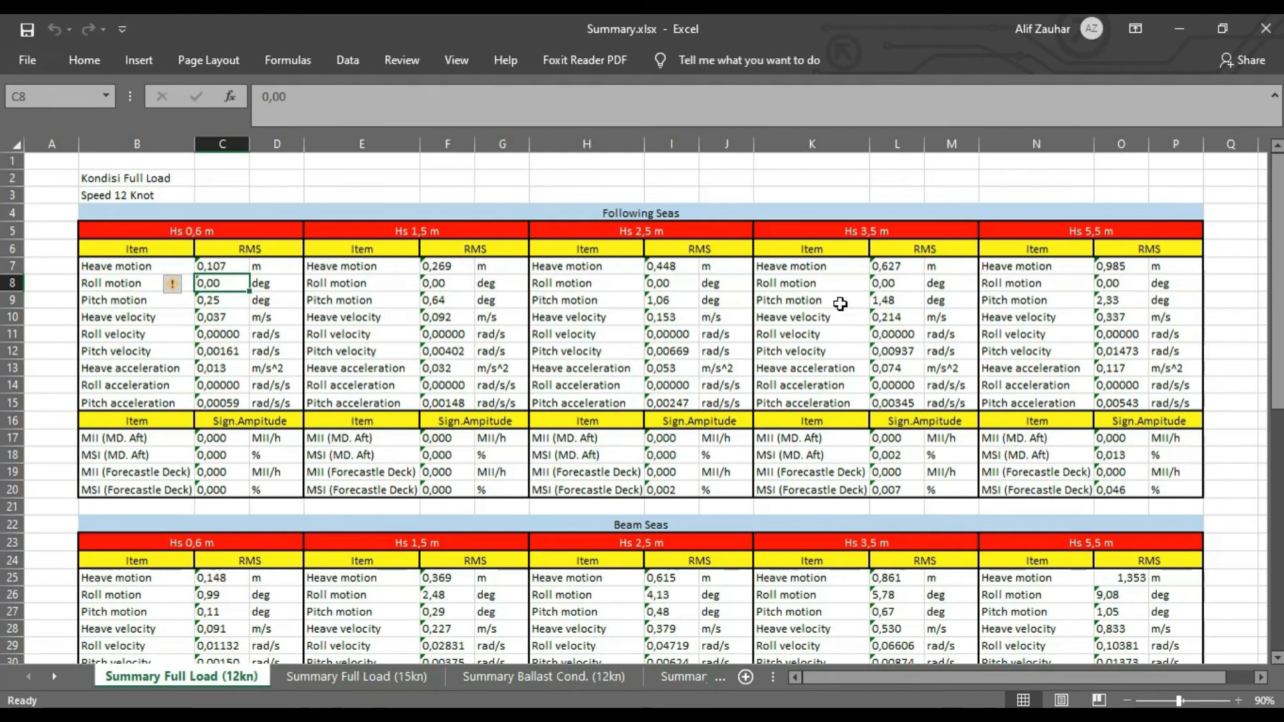
pyautogui.moveTo(1274, 264); pyautogui.dragTo(1277, 353)
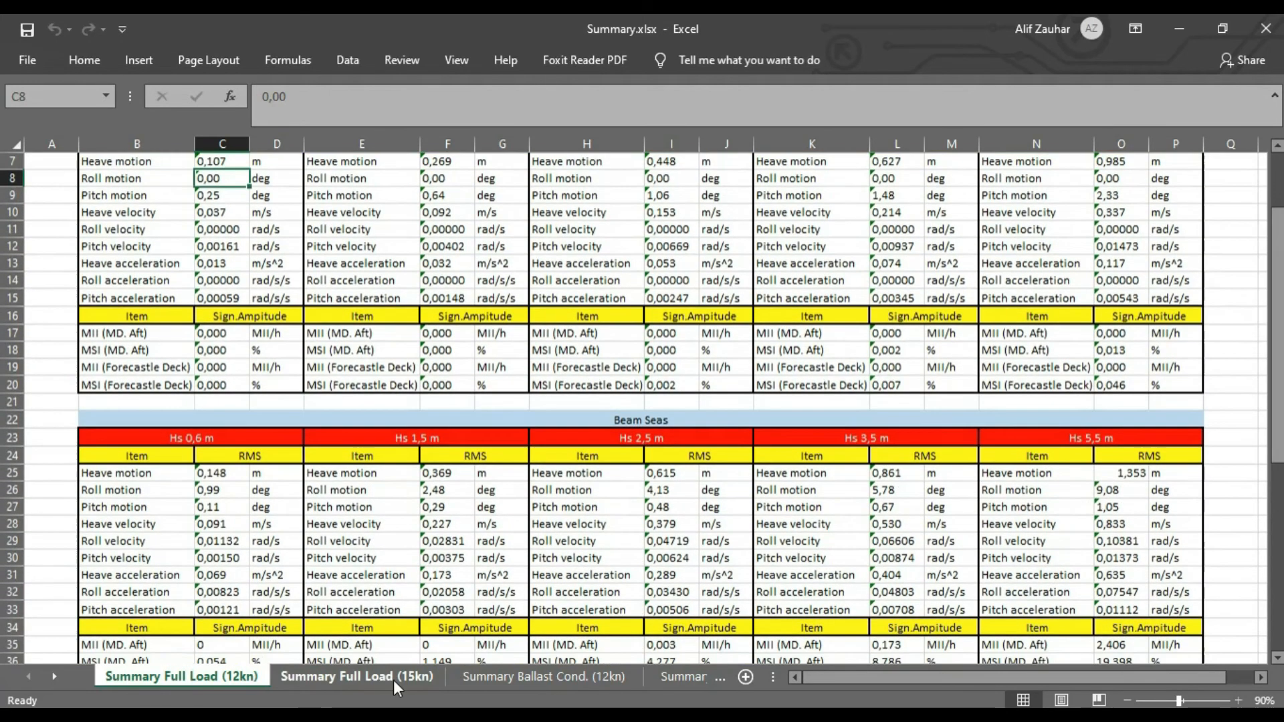
pyautogui.click(370, 679)
pyautogui.click(518, 684)
pyautogui.click(676, 683)
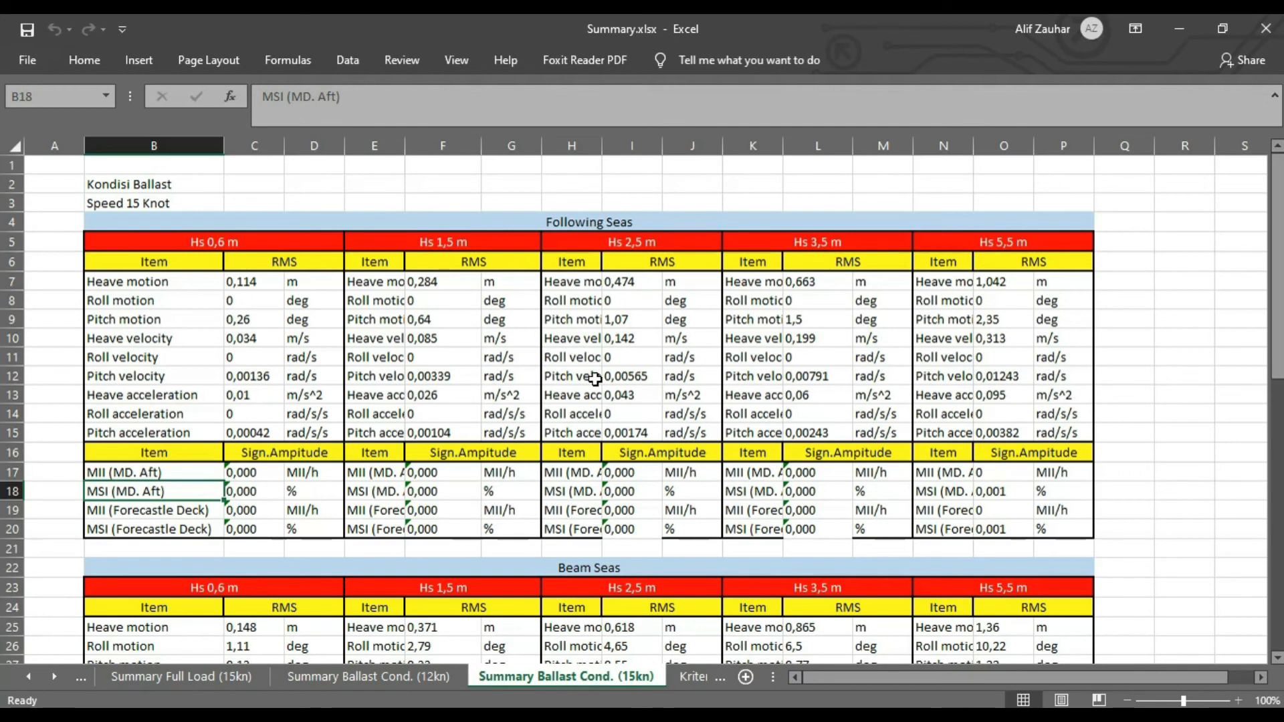
pyautogui.click(694, 676)
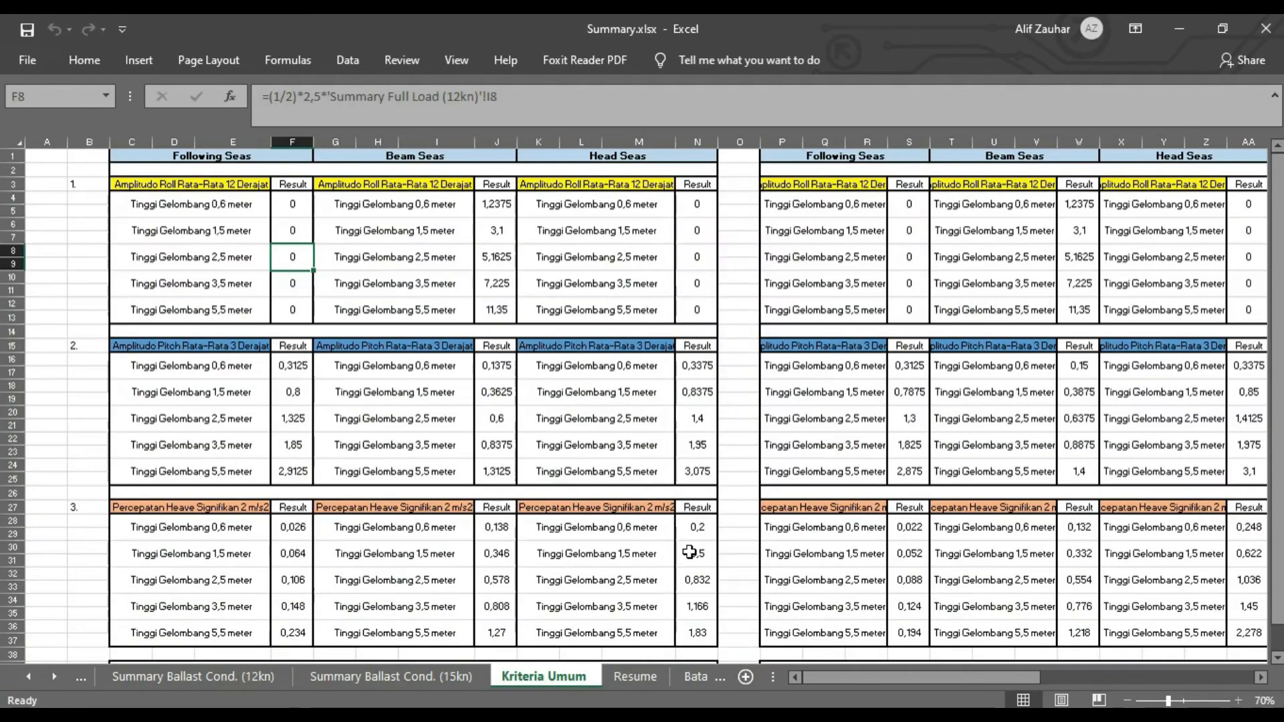
# Inspect the formula in F4 for the following-seas average roll amplitude at 0,6 m wave height, leaving it unedited
pyautogui.click(287, 216)
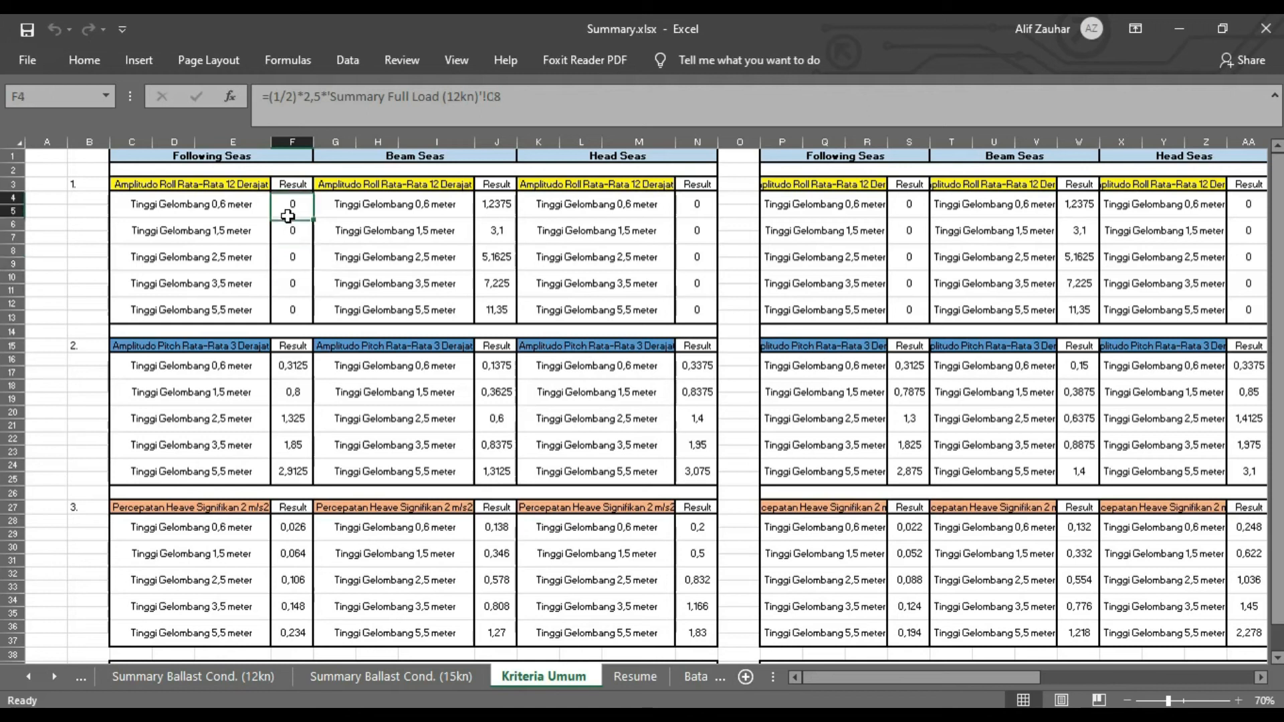
pyautogui.click(90, 184)
pyautogui.click(136, 187)
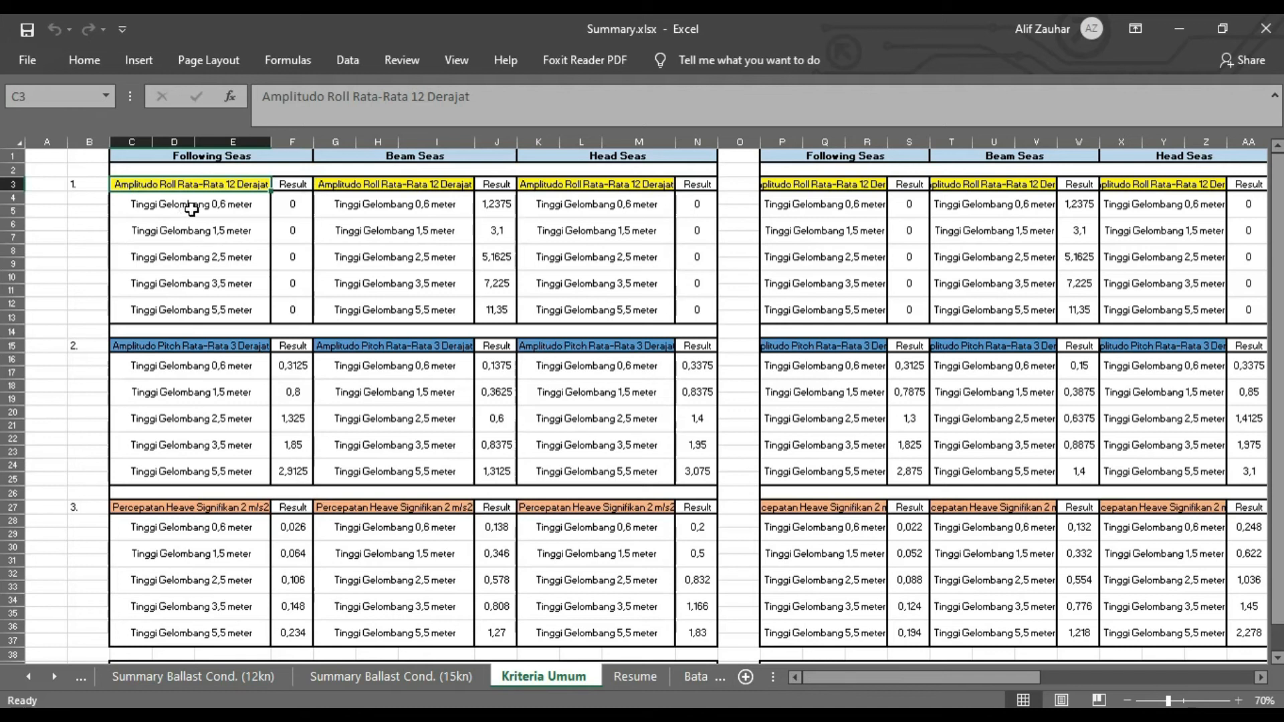
pyautogui.click(284, 202)
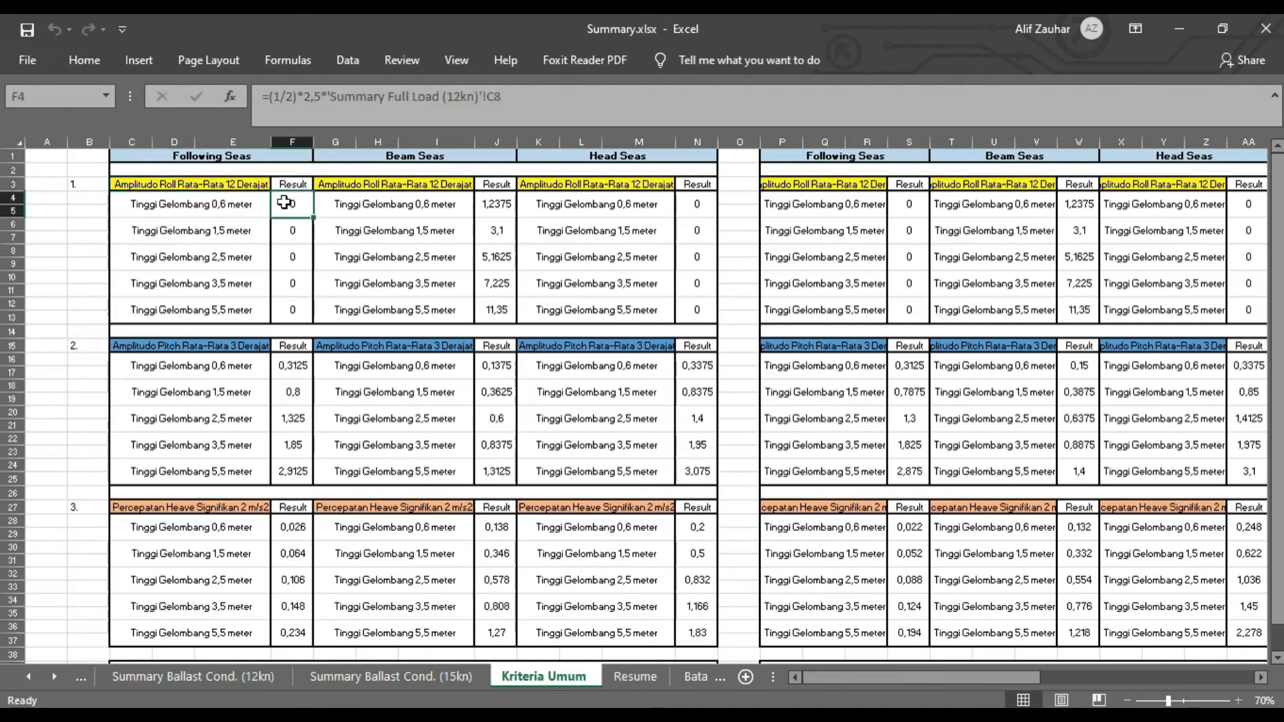
pyautogui.click(295, 100)
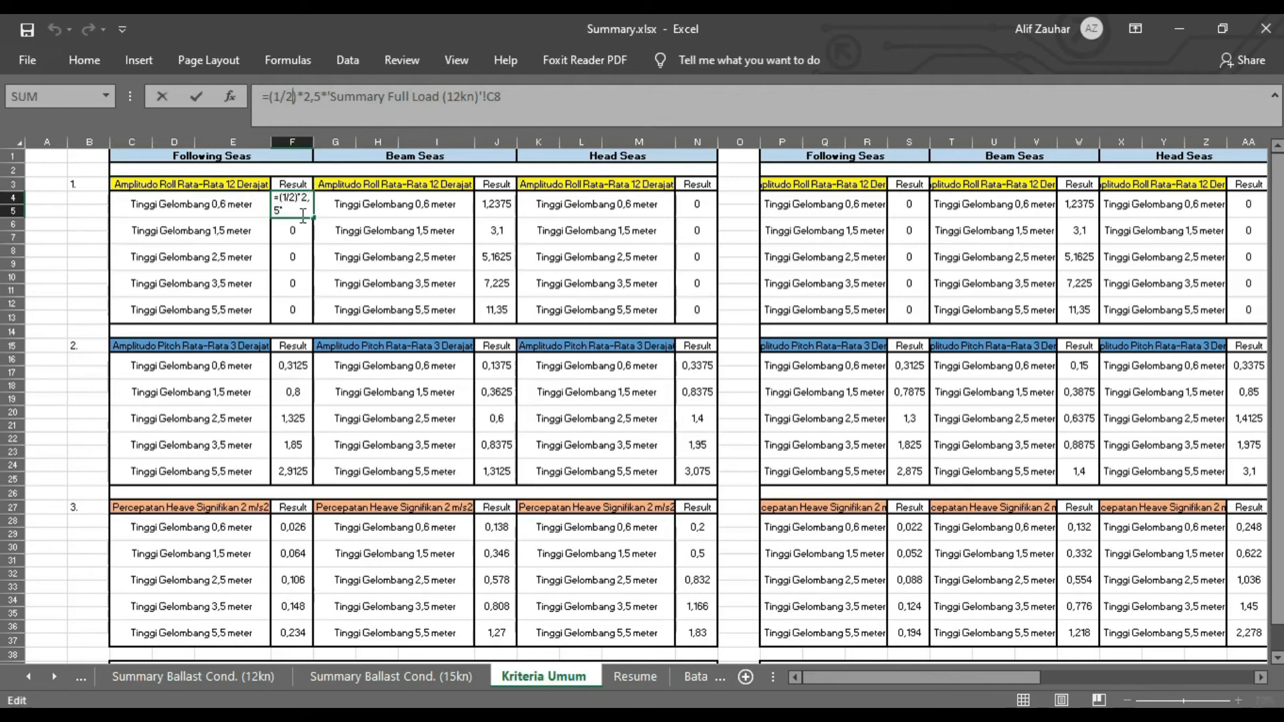
pyautogui.click(302, 207)
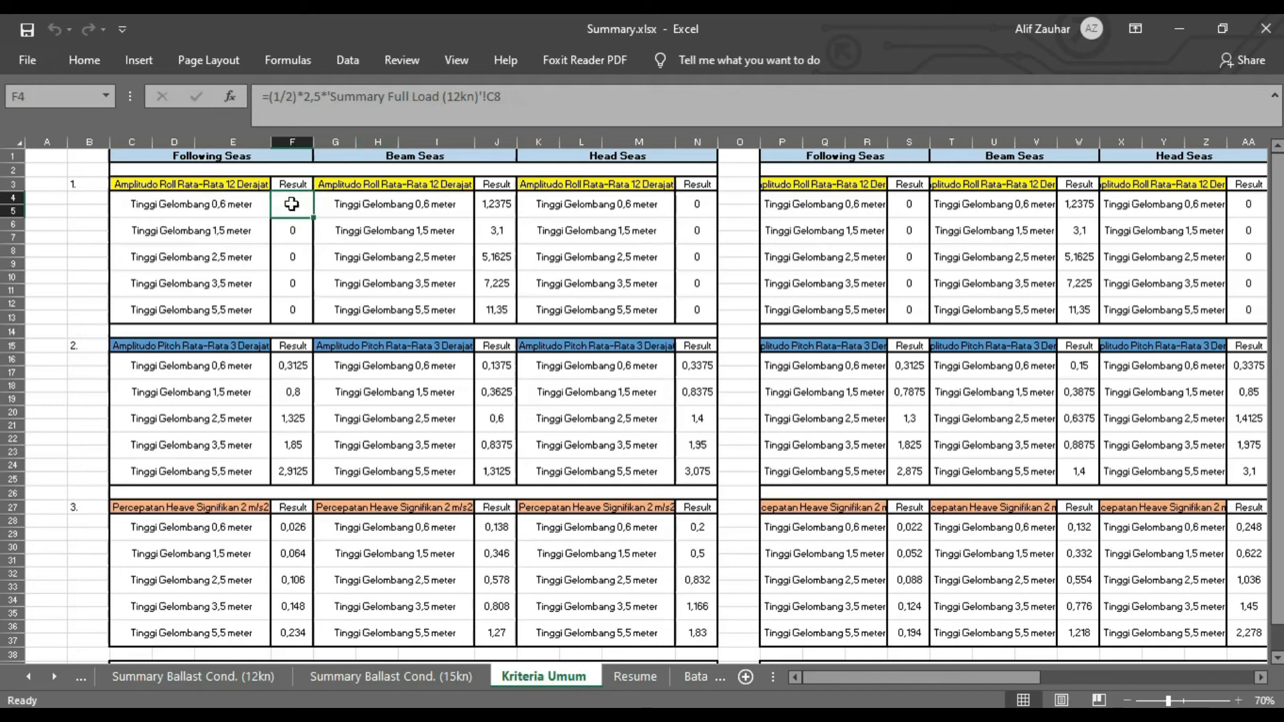
# Trace the following-seas roll motion RMS source values on the Summary Full Load (12kn) sheet and return to Kriteria Umum
pyautogui.click(87, 682)
pyautogui.click(87, 682)
pyautogui.scroll(2, 119, 297)
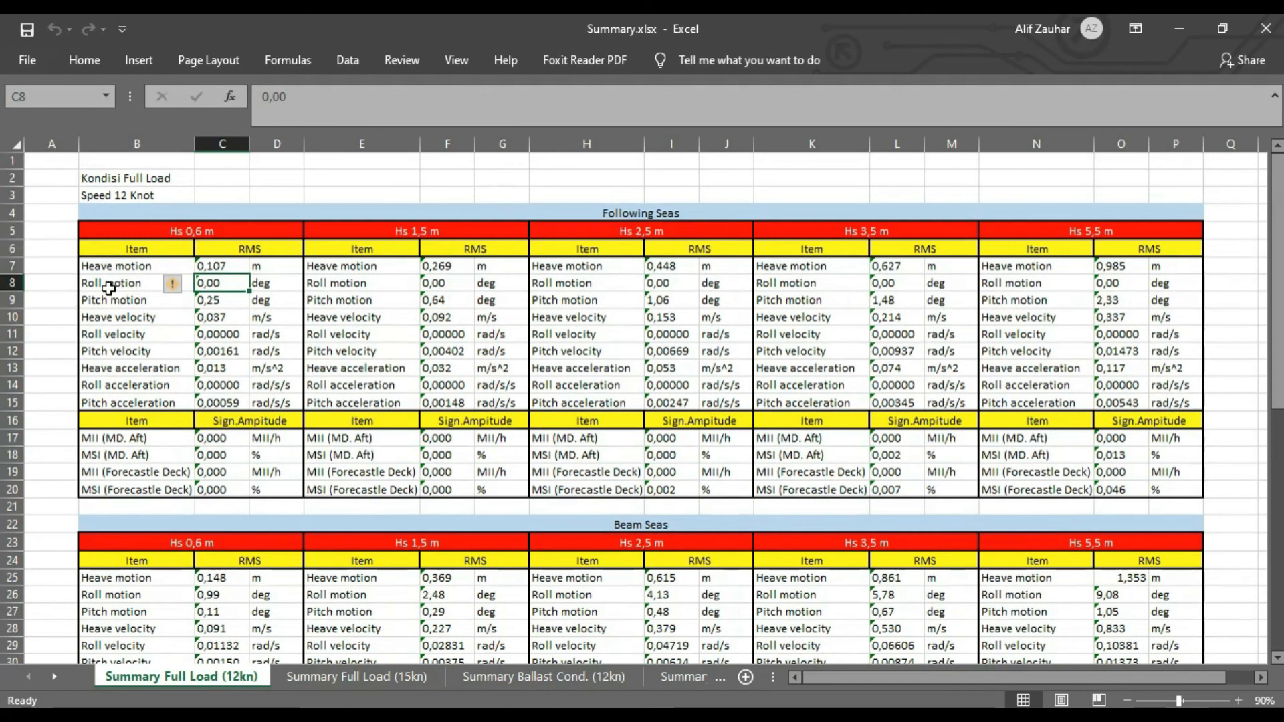
pyautogui.click(441, 282)
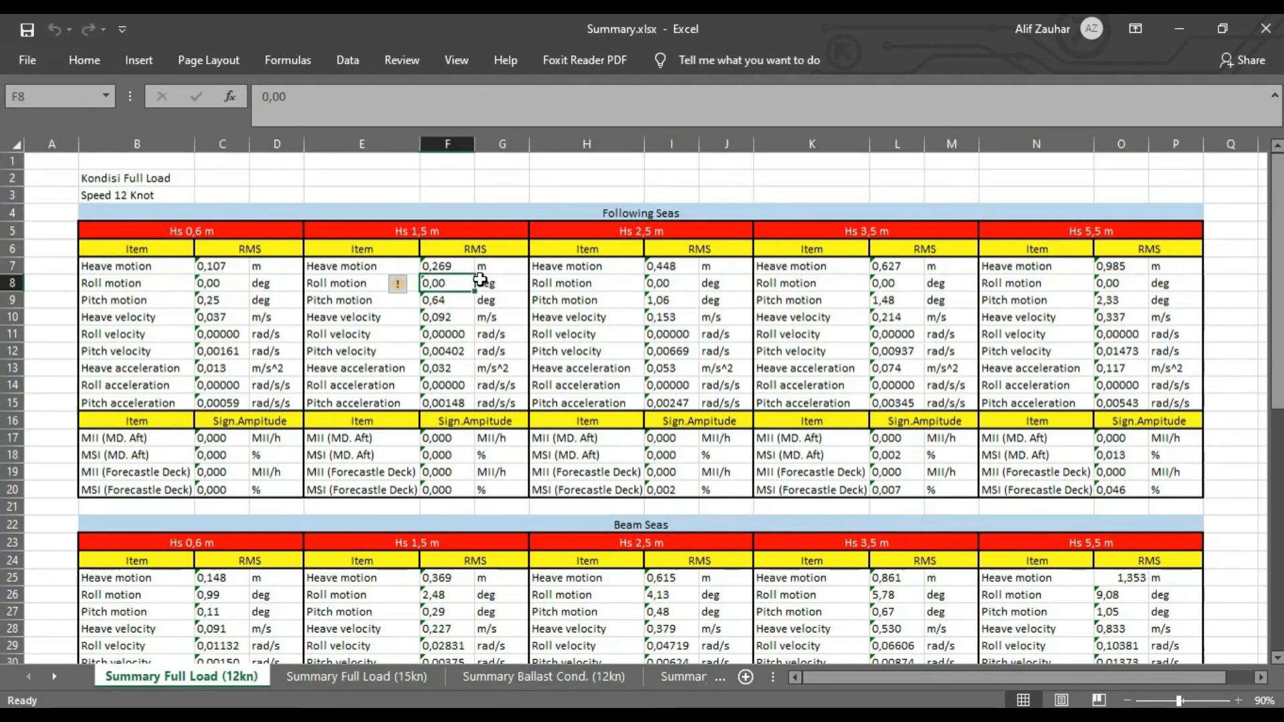
pyautogui.click(656, 283)
pyautogui.click(910, 283)
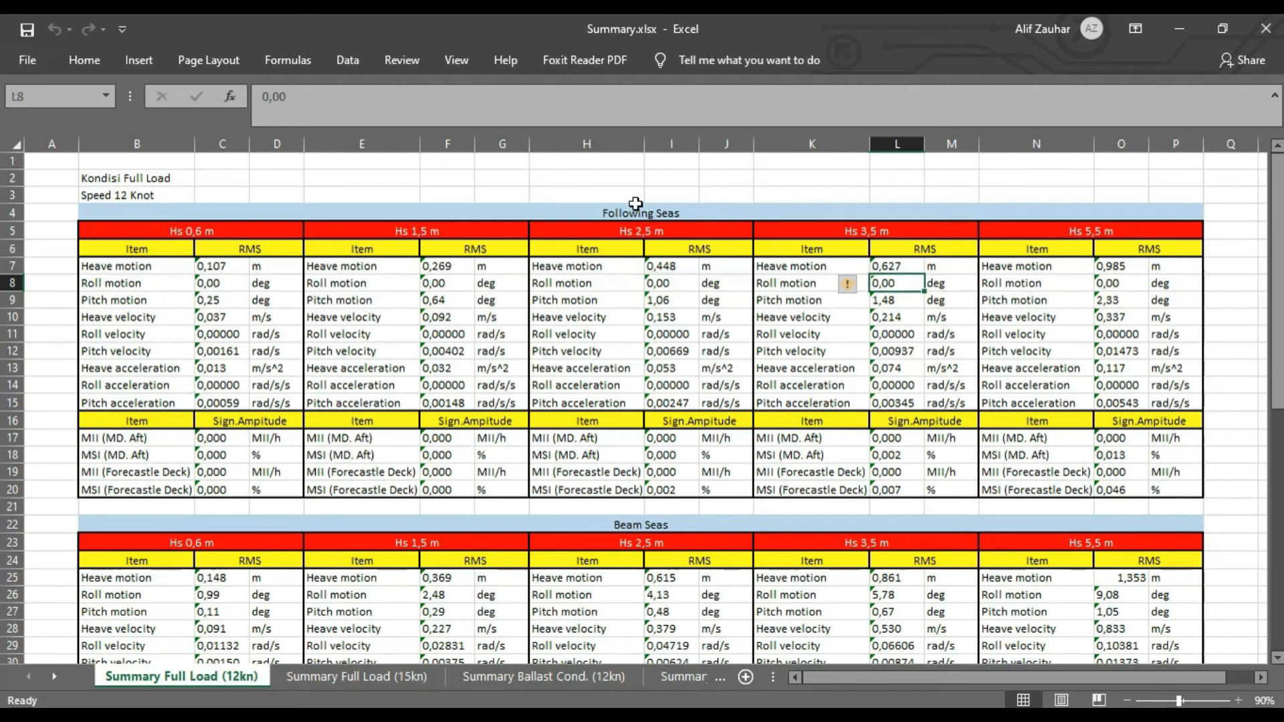
pyautogui.click(635, 212)
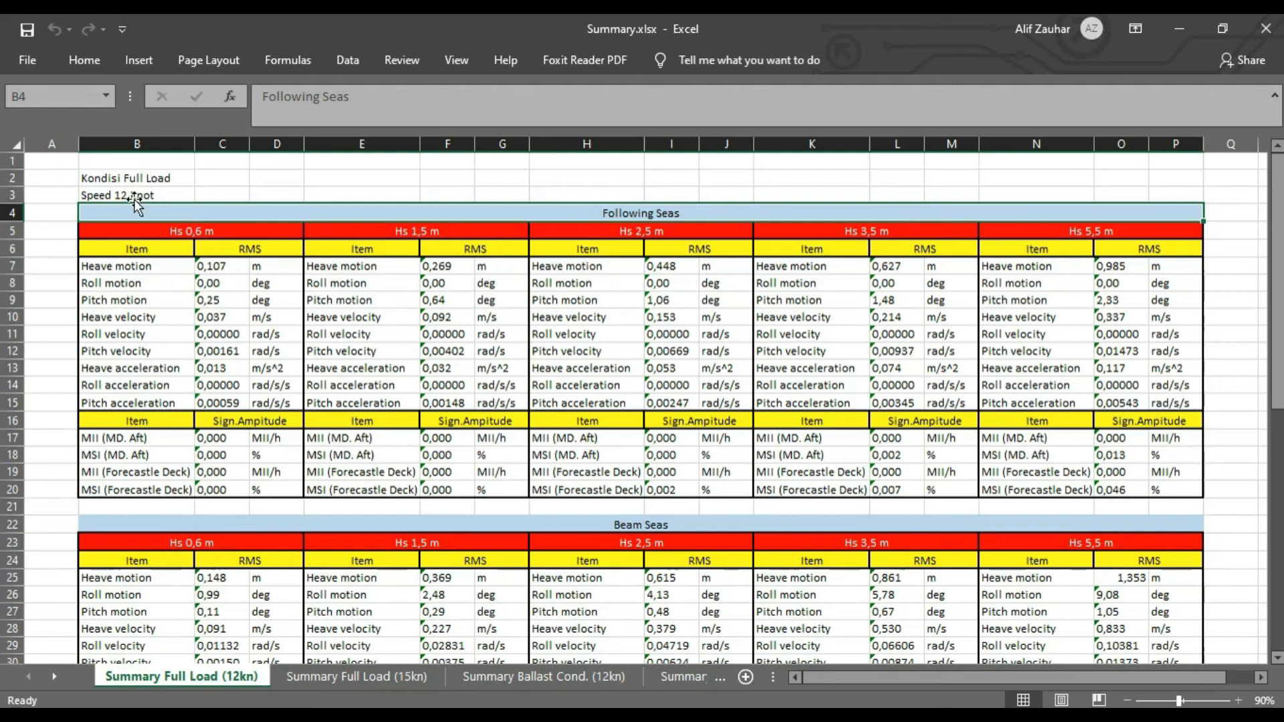
pyautogui.click(674, 685)
pyautogui.click(685, 677)
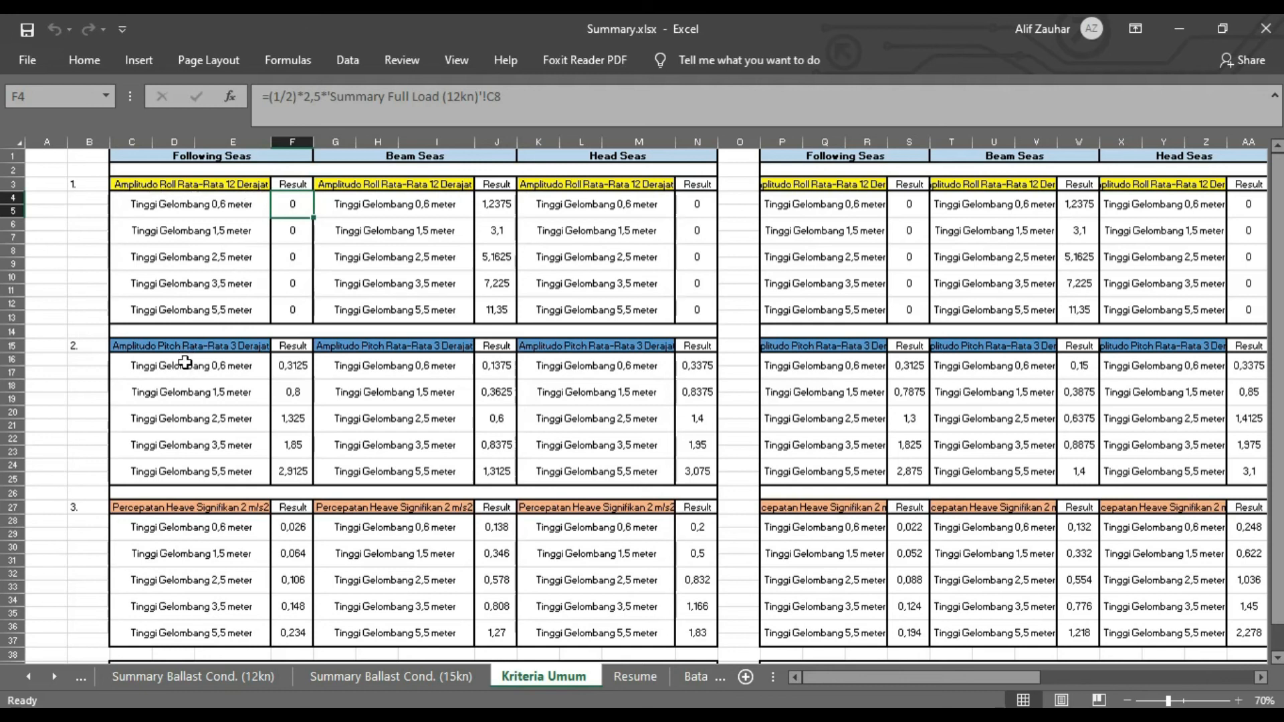
# Check the average pitch criterion on the Kriteria Umum slide, and inspect the following-seas pitch formula in F16 of Summary.xlsx without editing it
pyautogui.click(184, 362)
pyautogui.hotkey('alt', 'Tab')
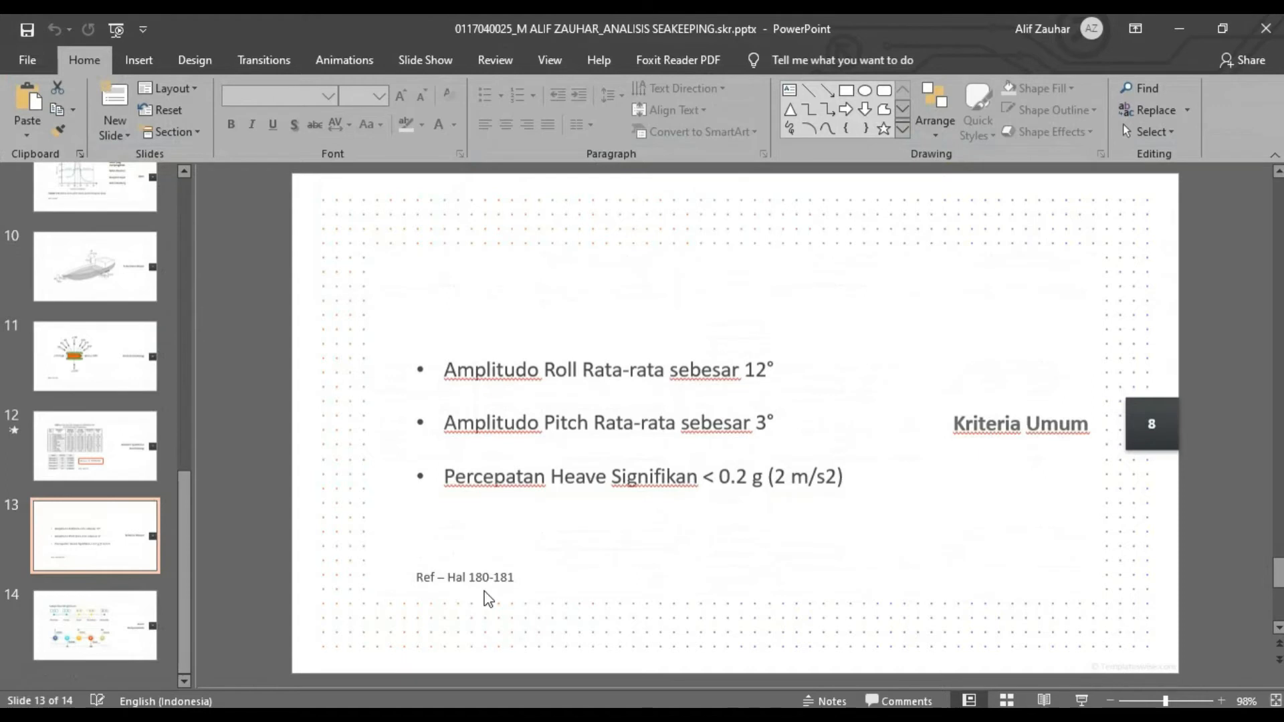
pyautogui.hotkey('alt', 'Tab')
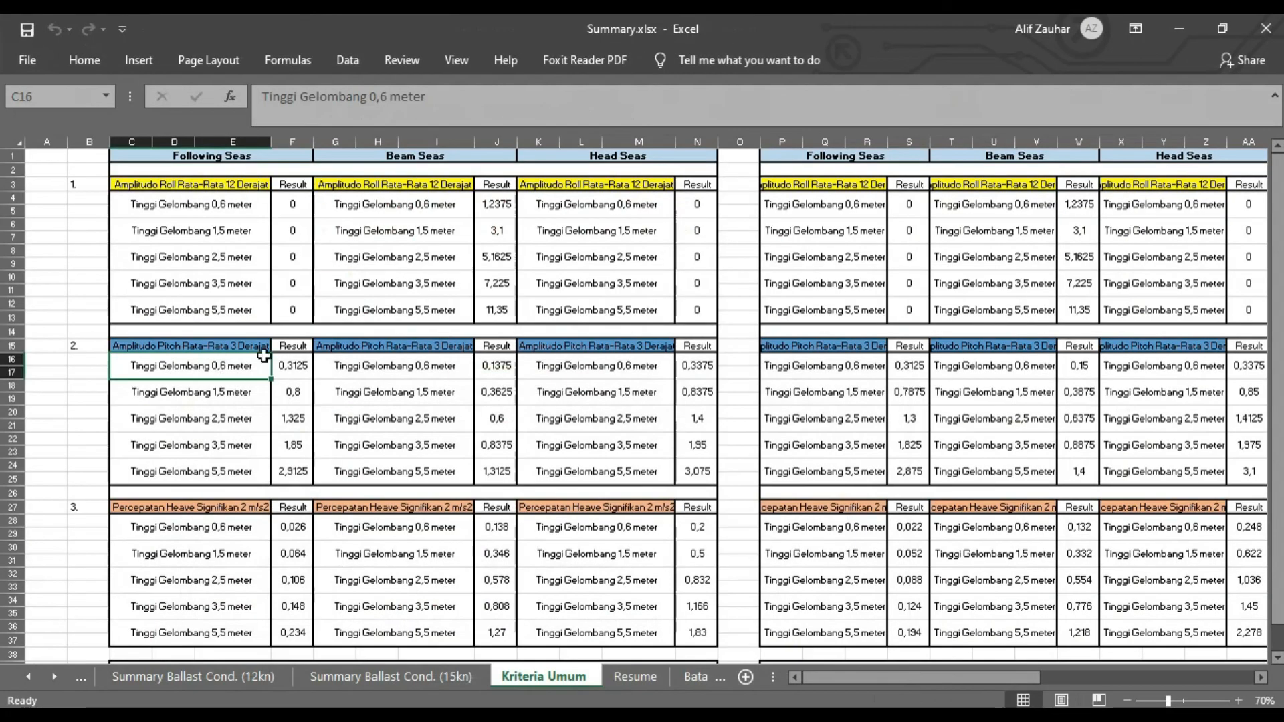
pyautogui.click(302, 366)
pyautogui.doubleClick(303, 367)
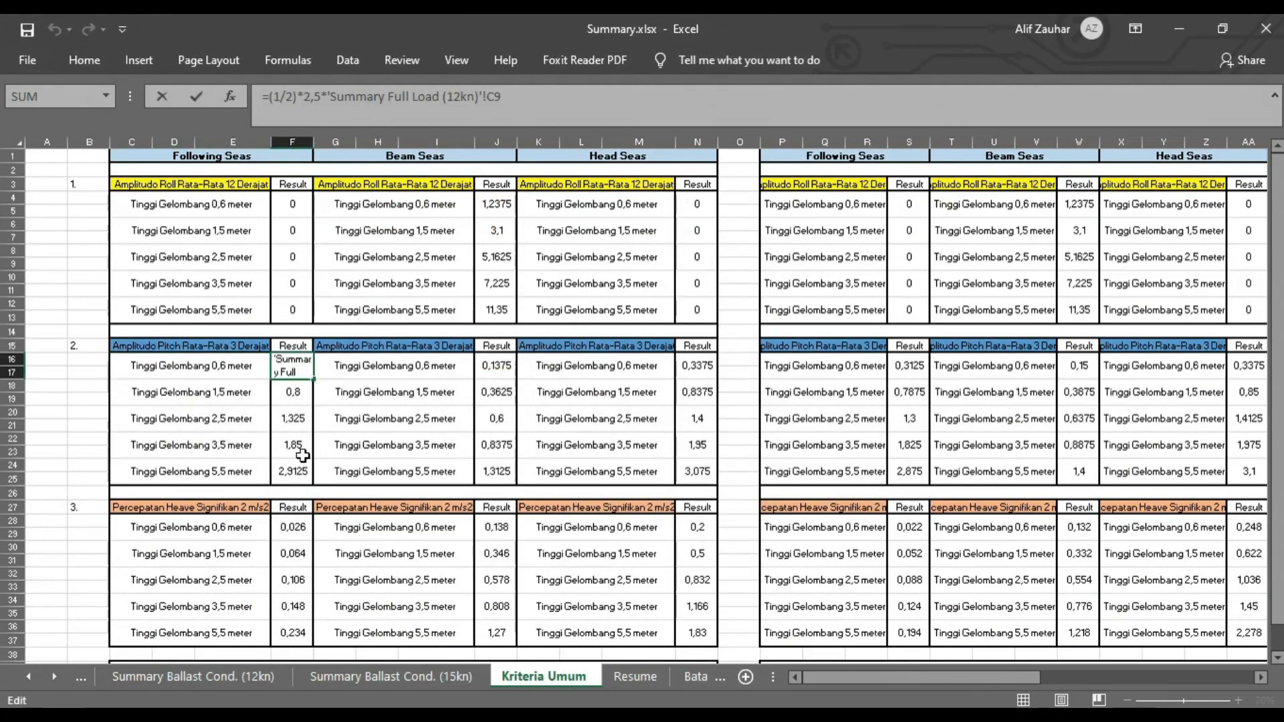
pyautogui.press('Escape')
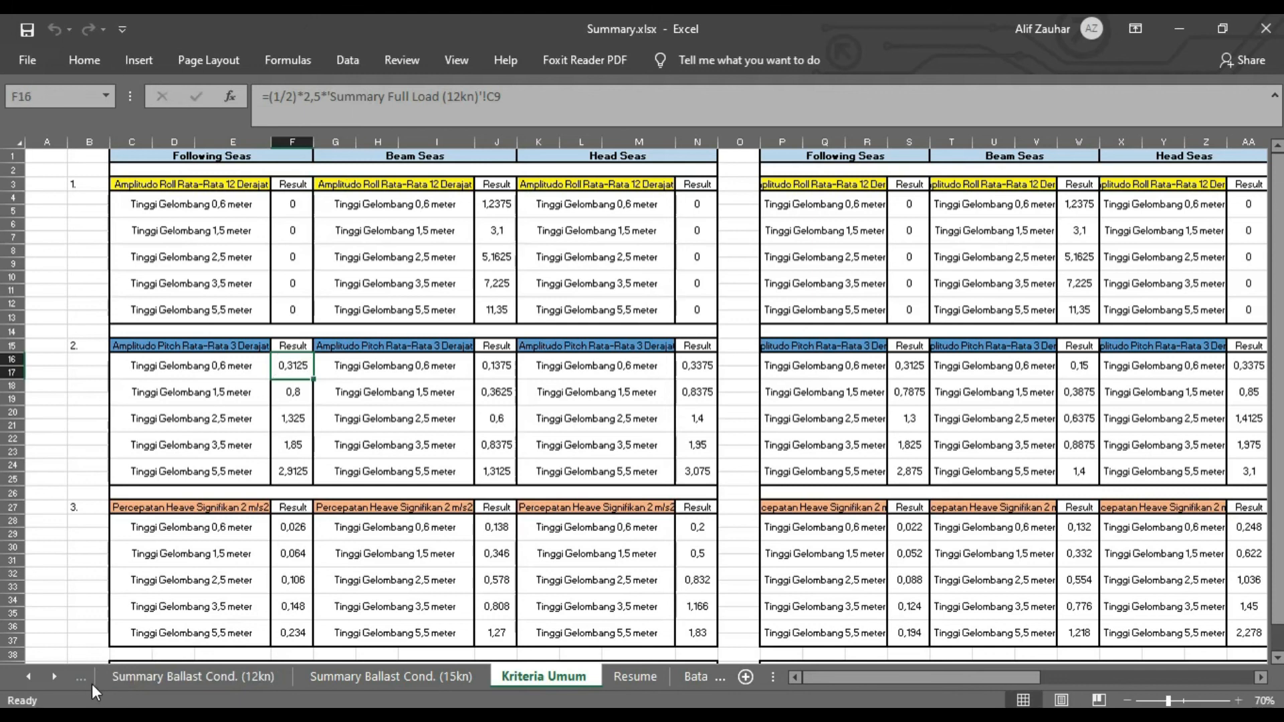
# Trace the following-seas pitch motion RMS source on the Summary Full Load (12kn) sheet and return to Kriteria Umum
pyautogui.click(91, 683)
pyautogui.click(90, 683)
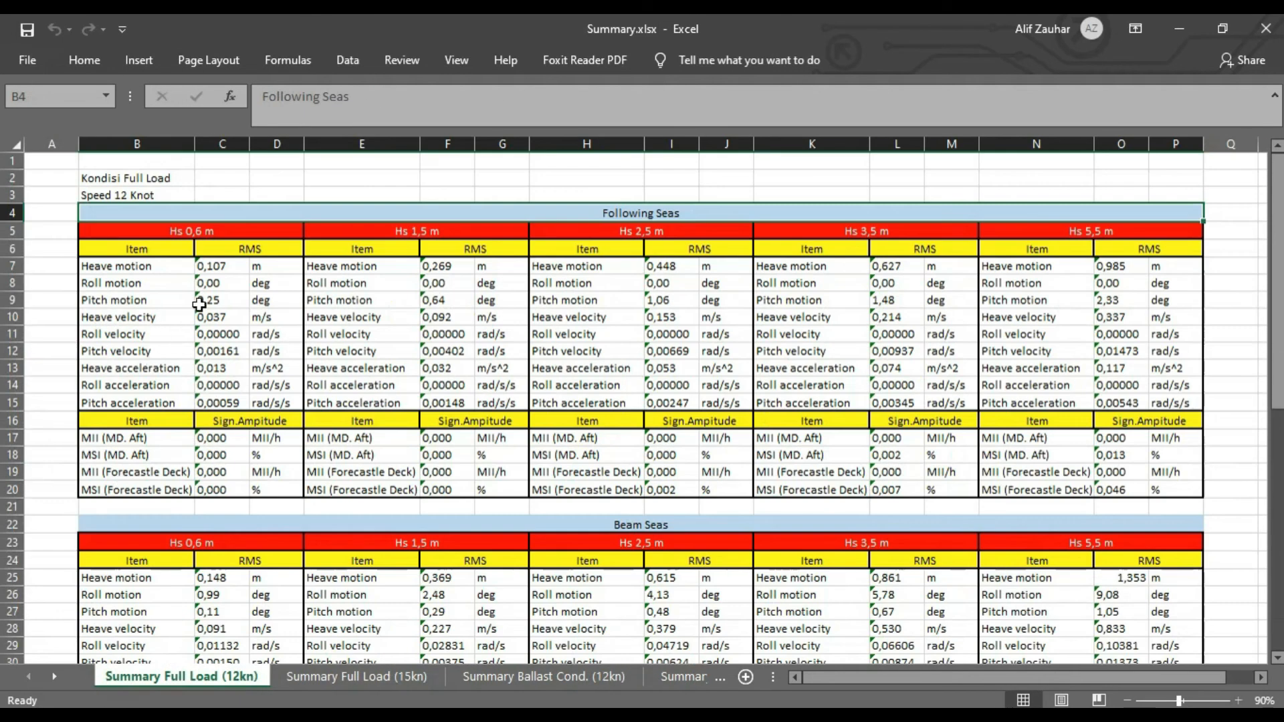
pyautogui.click(156, 303)
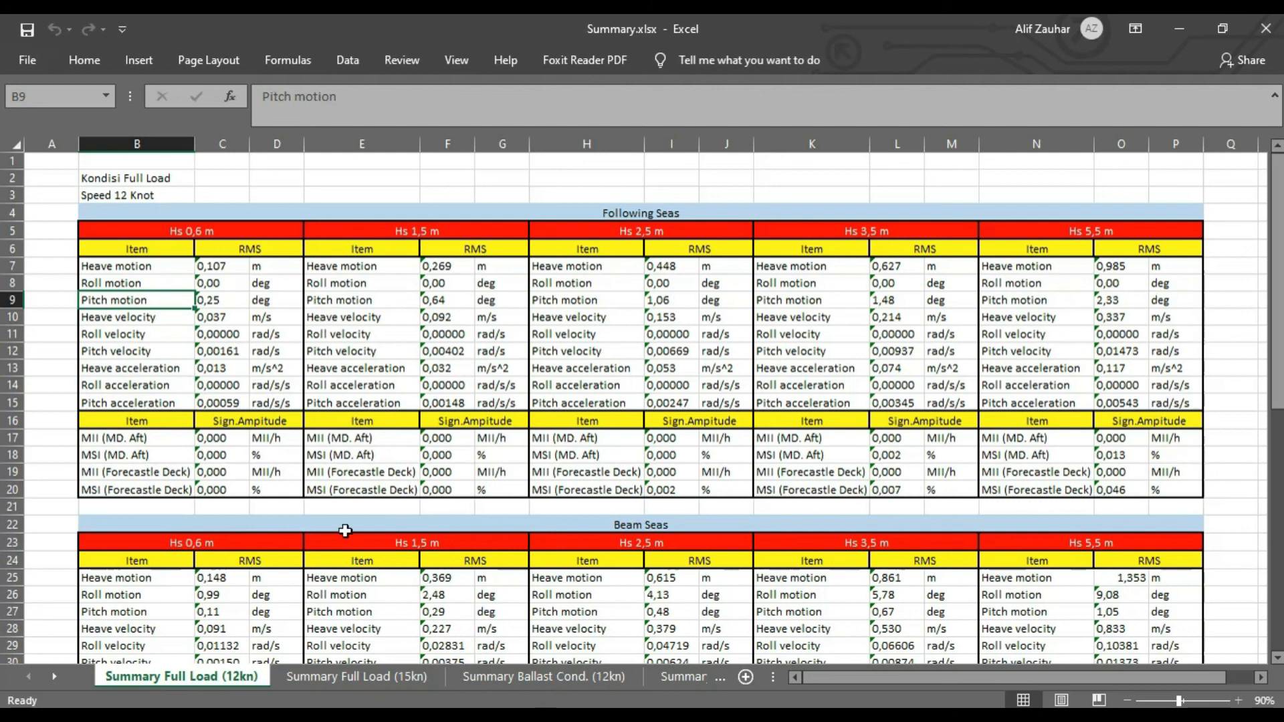
pyautogui.click(721, 677)
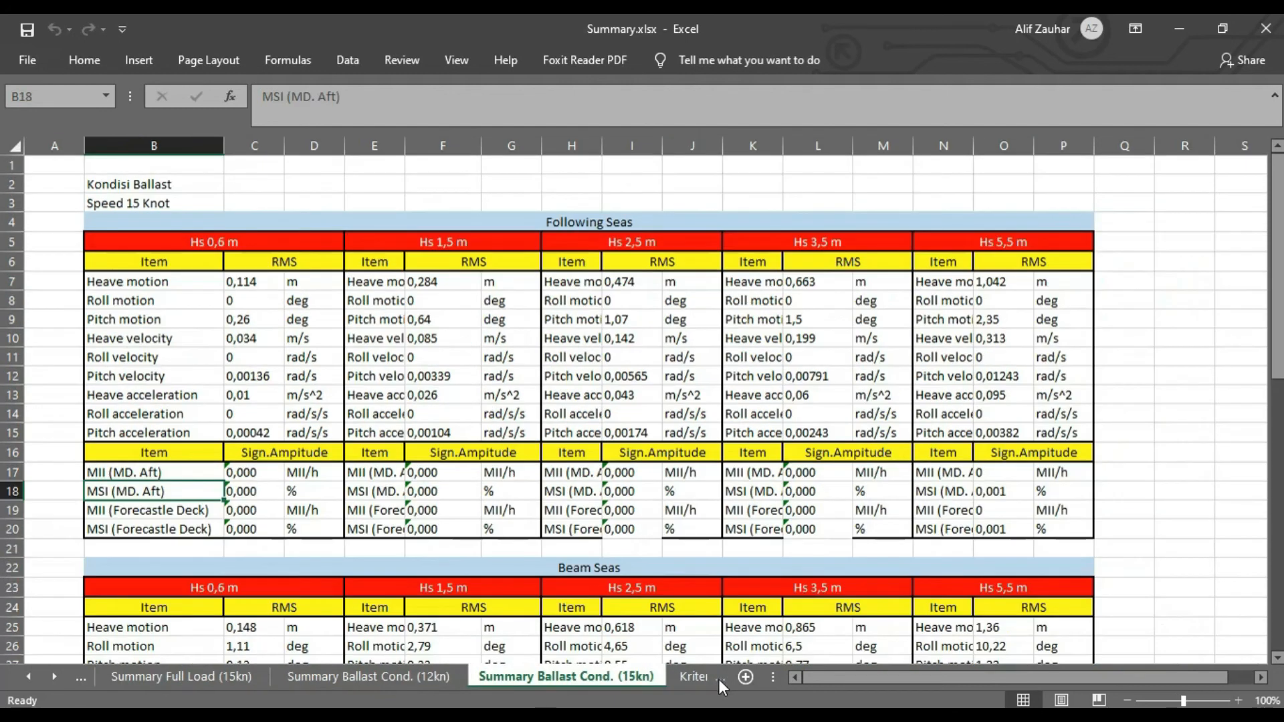
pyautogui.click(692, 676)
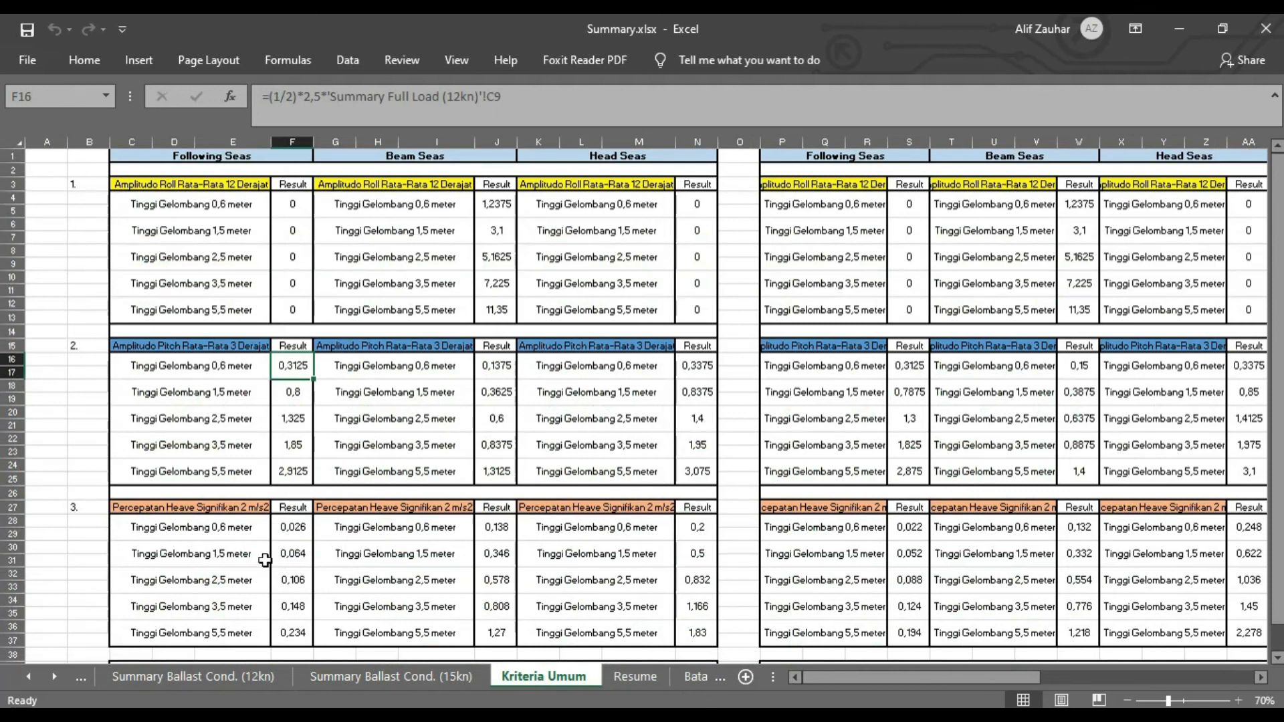
# Inspect the following-seas significant heave acceleration formula in F28 and compare its factor with equation 5.38 in the book, leaving the formula unedited
pyautogui.click(226, 528)
pyautogui.press('Right')
pyautogui.click(345, 102)
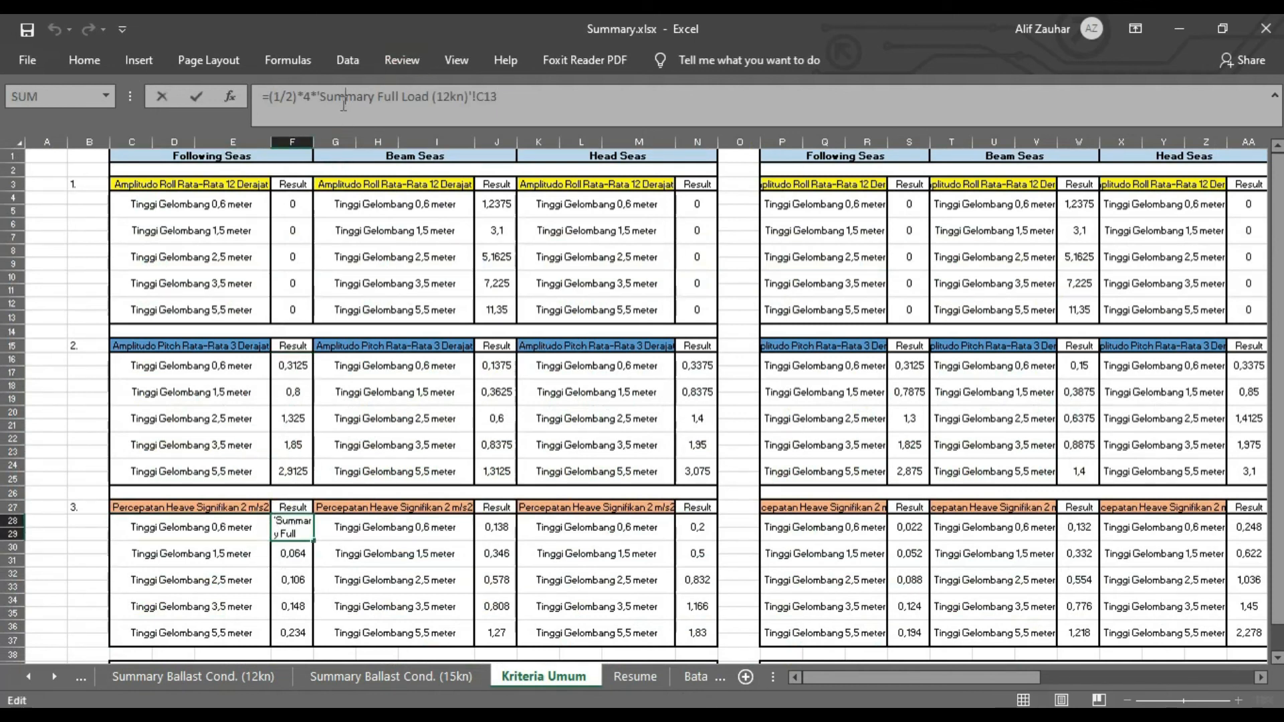
pyautogui.hotkey('alt', 'Tab')
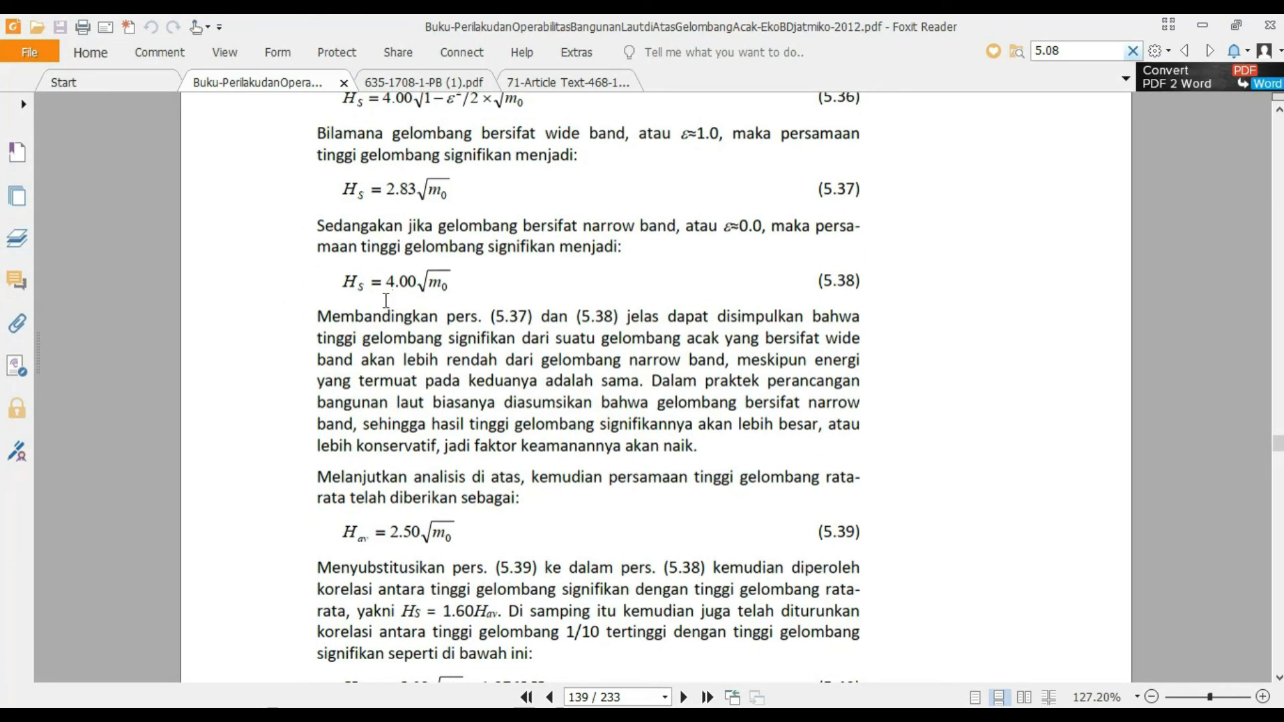
pyautogui.hotkey('alt', 'Tab')
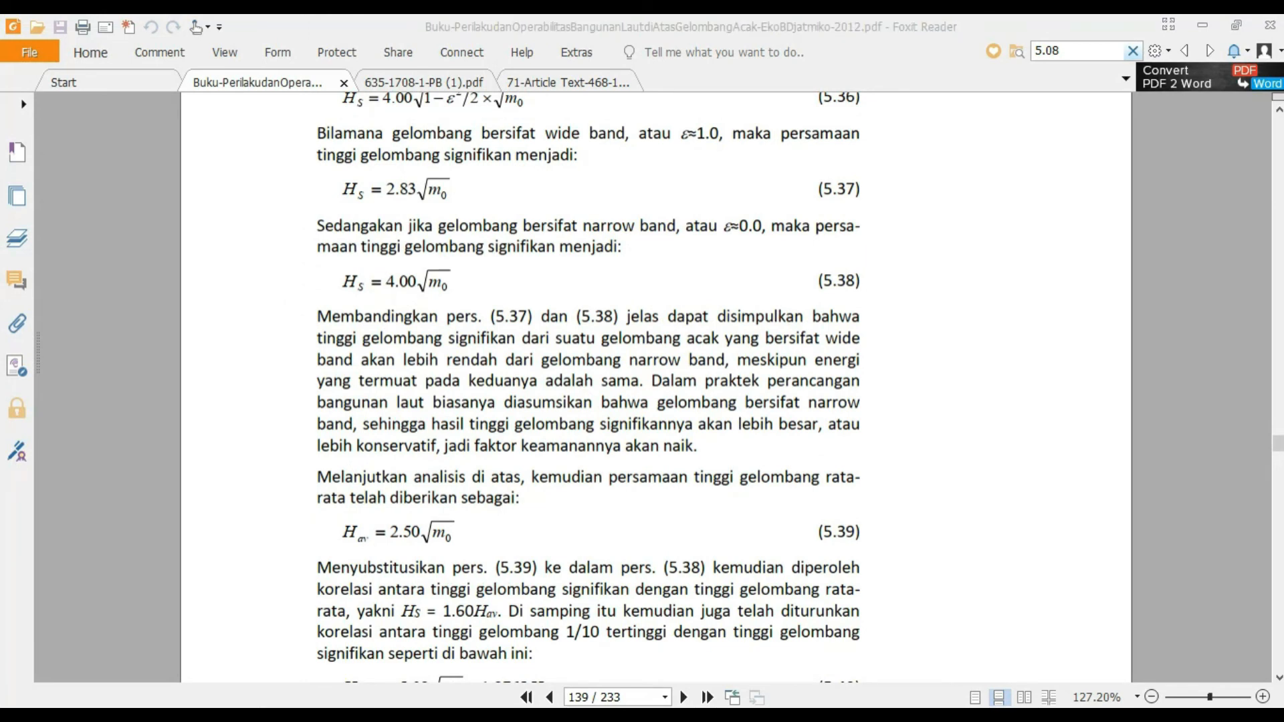
pyautogui.click(297, 714)
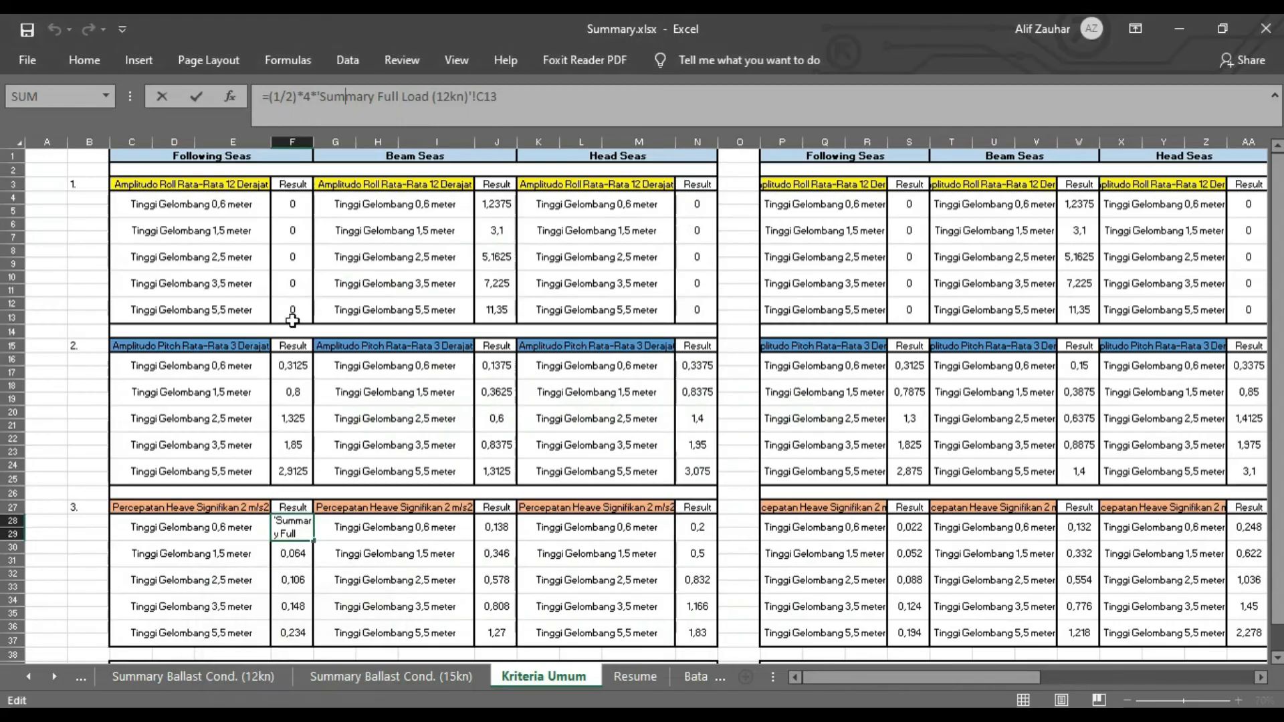
pyautogui.click(321, 394)
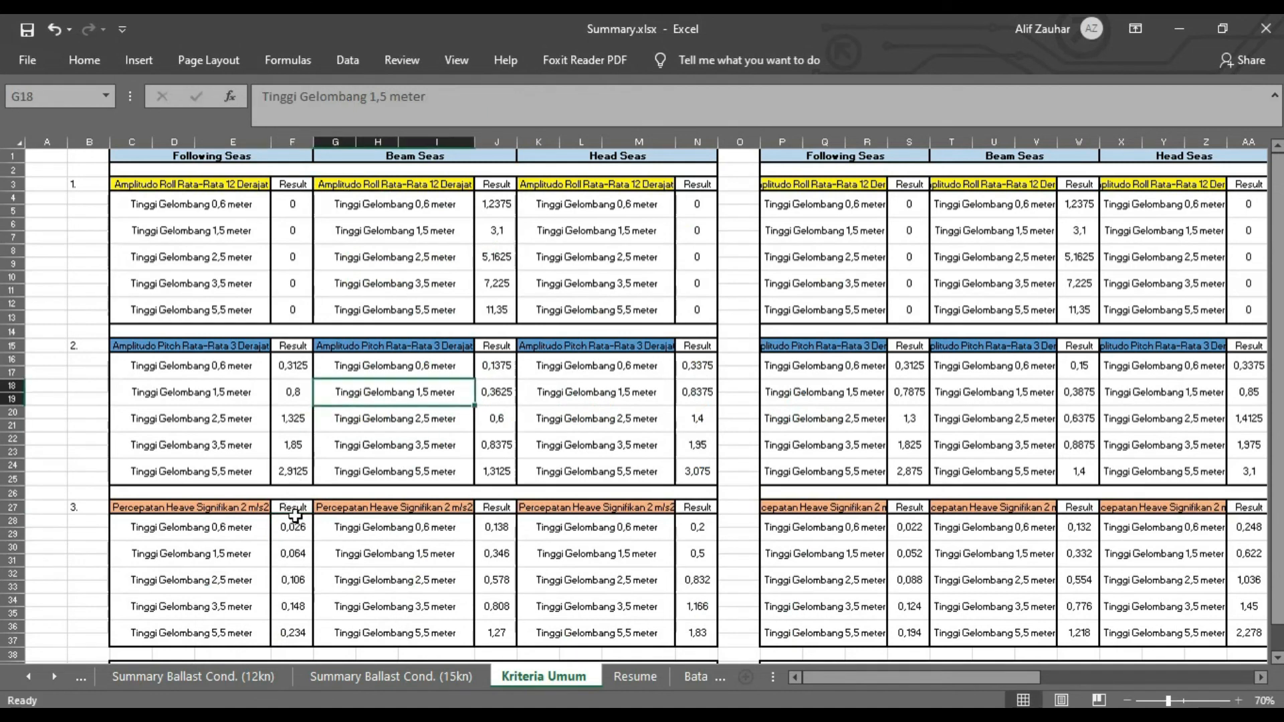
# Trace the heave acceleration RMS source in C13 of the Summary Full Load (12kn) sheet and return to Kriteria Umum
pyautogui.click(77, 678)
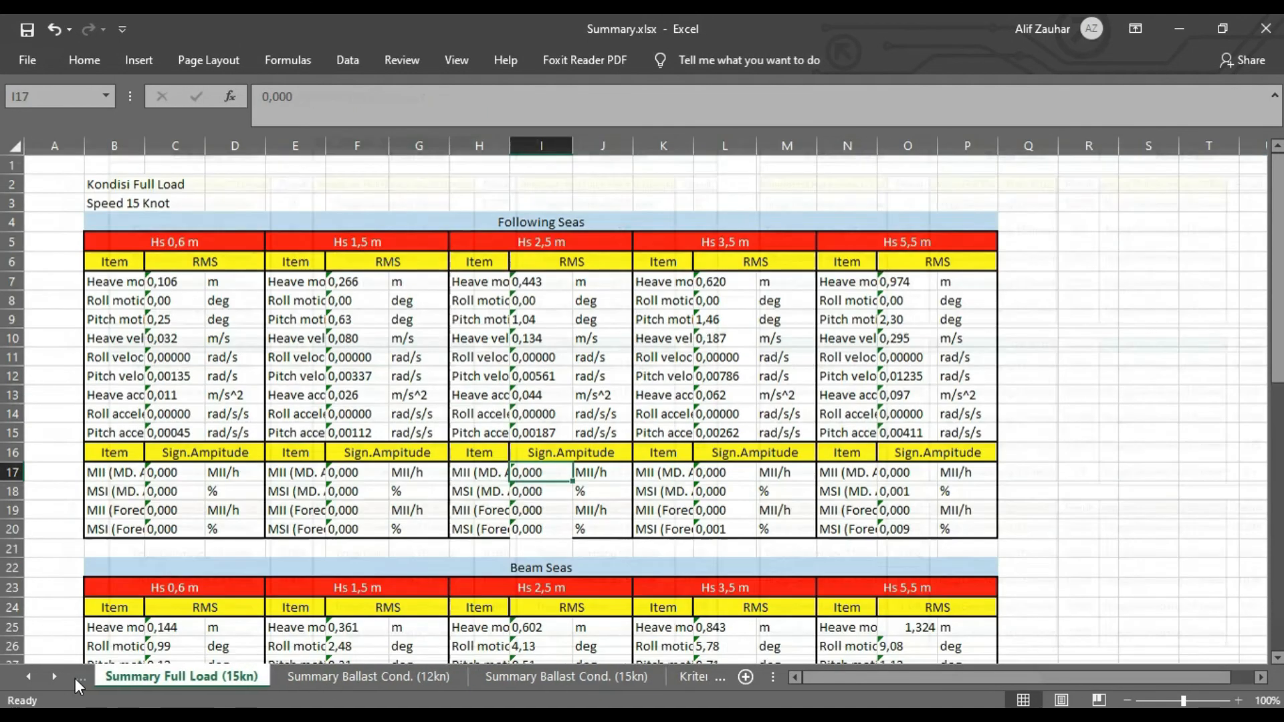
pyautogui.click(77, 678)
pyautogui.click(218, 368)
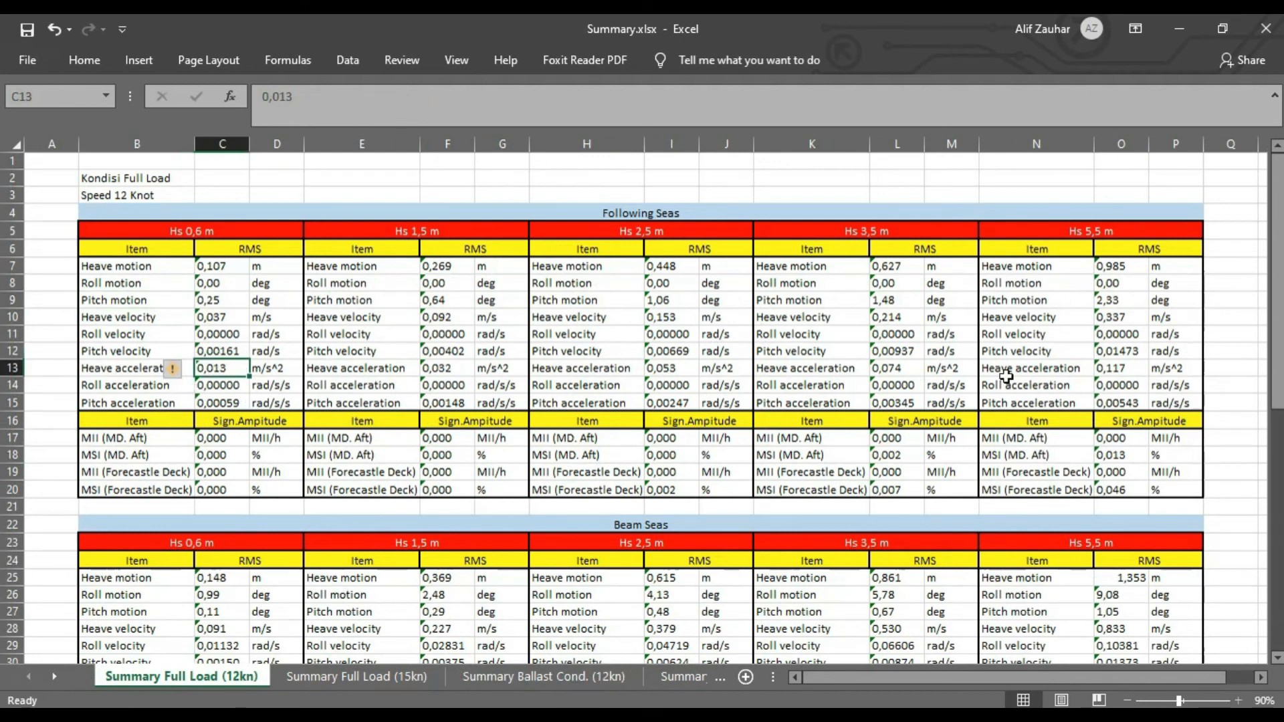
pyautogui.click(720, 680)
pyautogui.click(720, 680)
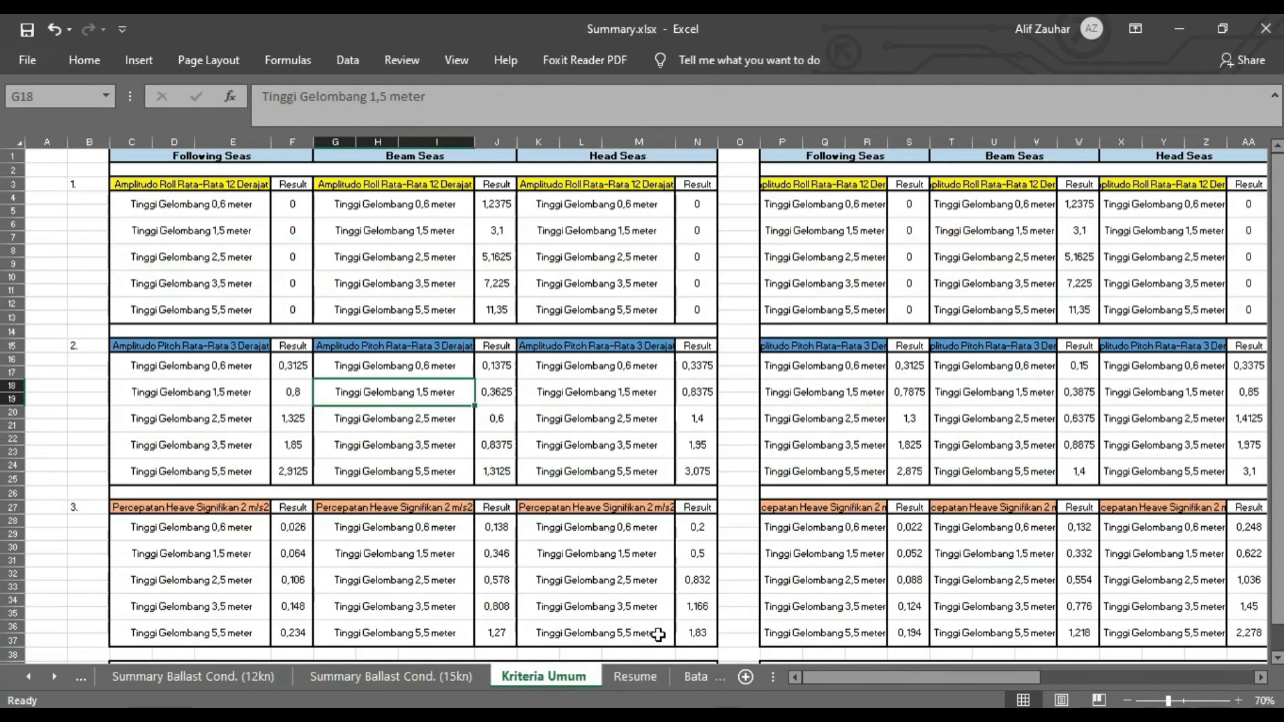
# Show the Resume sheet and inspect the pass/fail formulas for roll, pitch and heave acceleration in F5, G5 and H5
pyautogui.moveTo(856, 686); pyautogui.dragTo(903, 678)
pyautogui.click(635, 677)
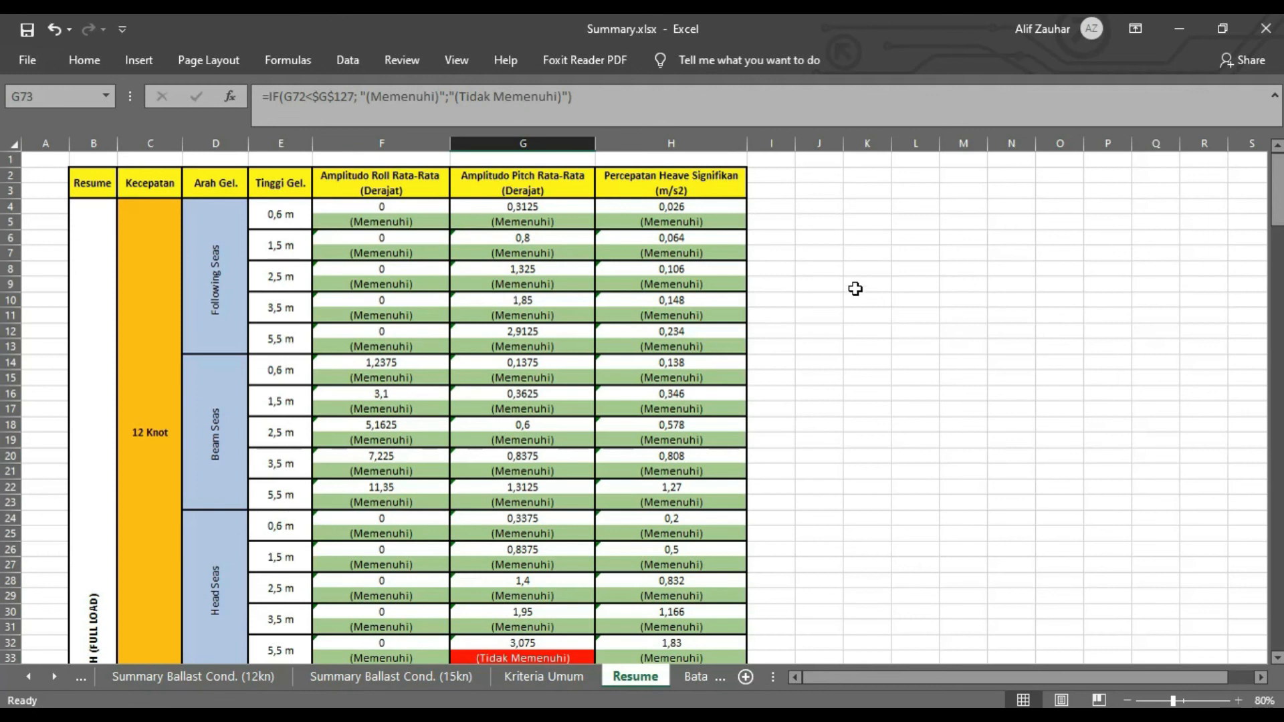
pyautogui.click(382, 222)
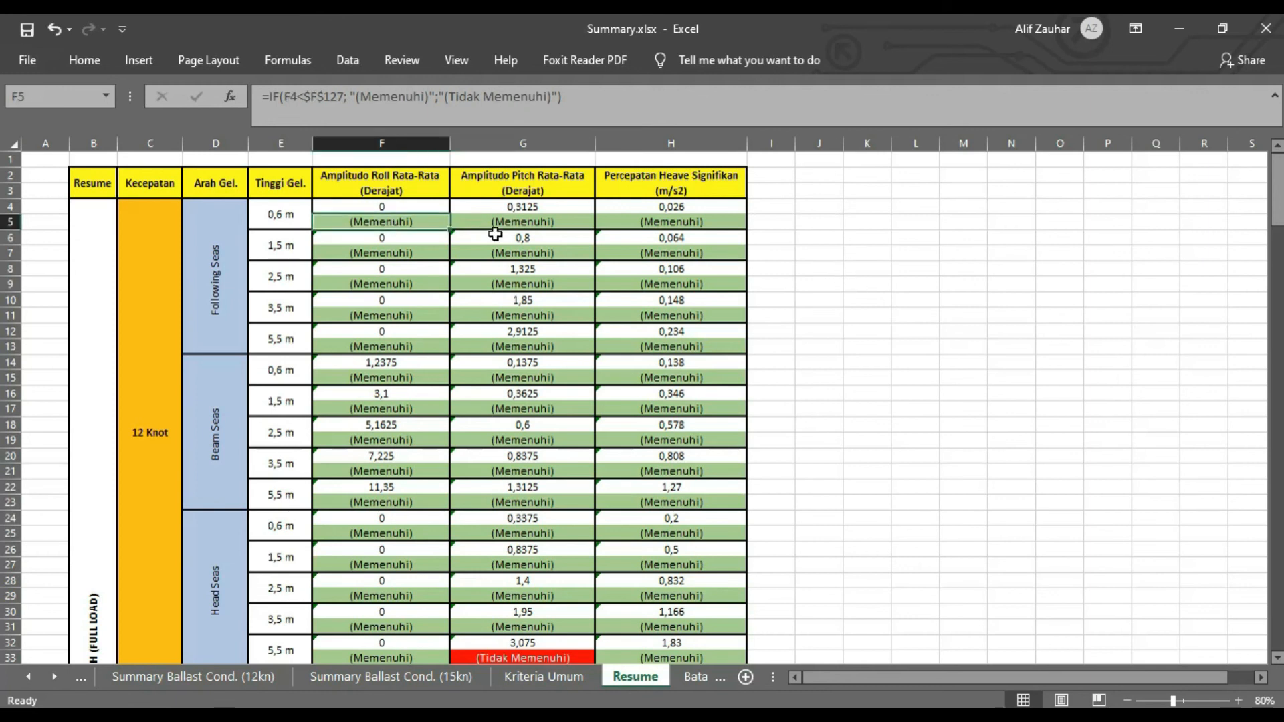
pyautogui.click(508, 222)
pyautogui.click(656, 222)
# Inspect the 15 Knot ballast verdicts at 5,5 m for head-seas pitch in G123 and beam-seas roll in F113
pyautogui.moveTo(1277, 190); pyautogui.dragTo(1277, 421)
pyautogui.click(559, 498)
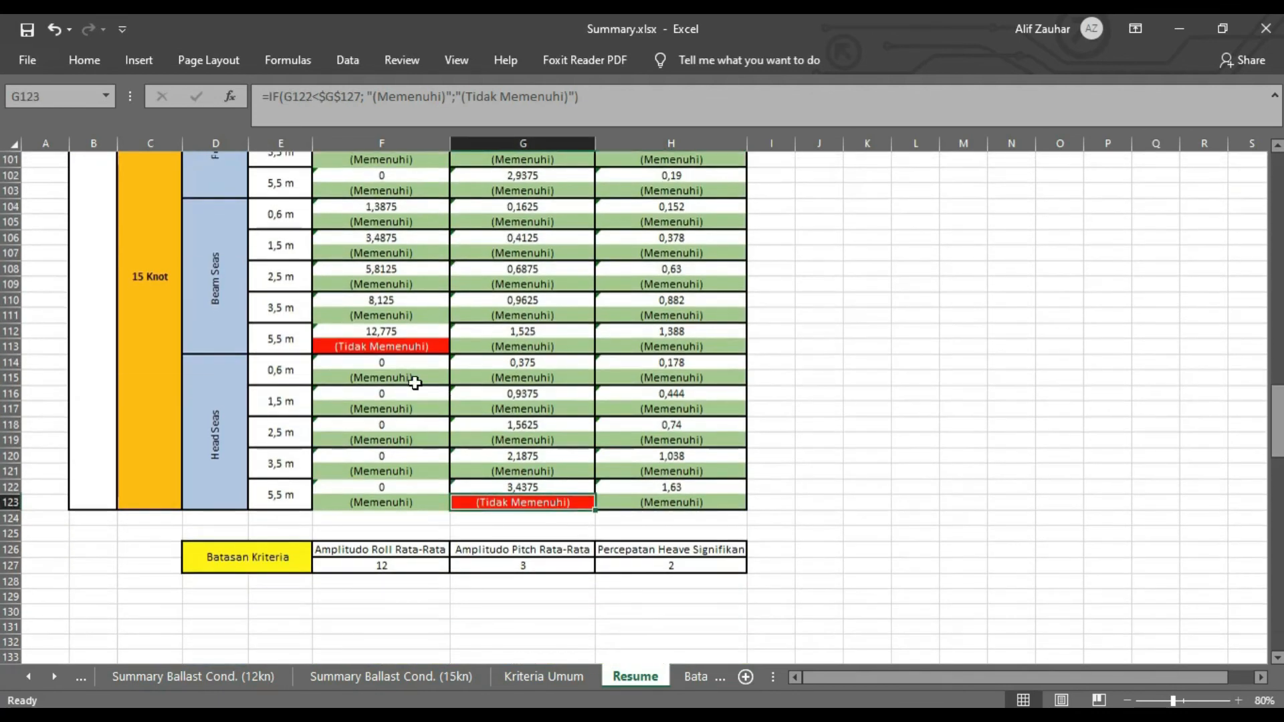
pyautogui.click(399, 346)
# Review the roll, pitch and heave acceleration limits in the Batasan Kriteria table, cells F127 to H127
pyautogui.click(381, 562)
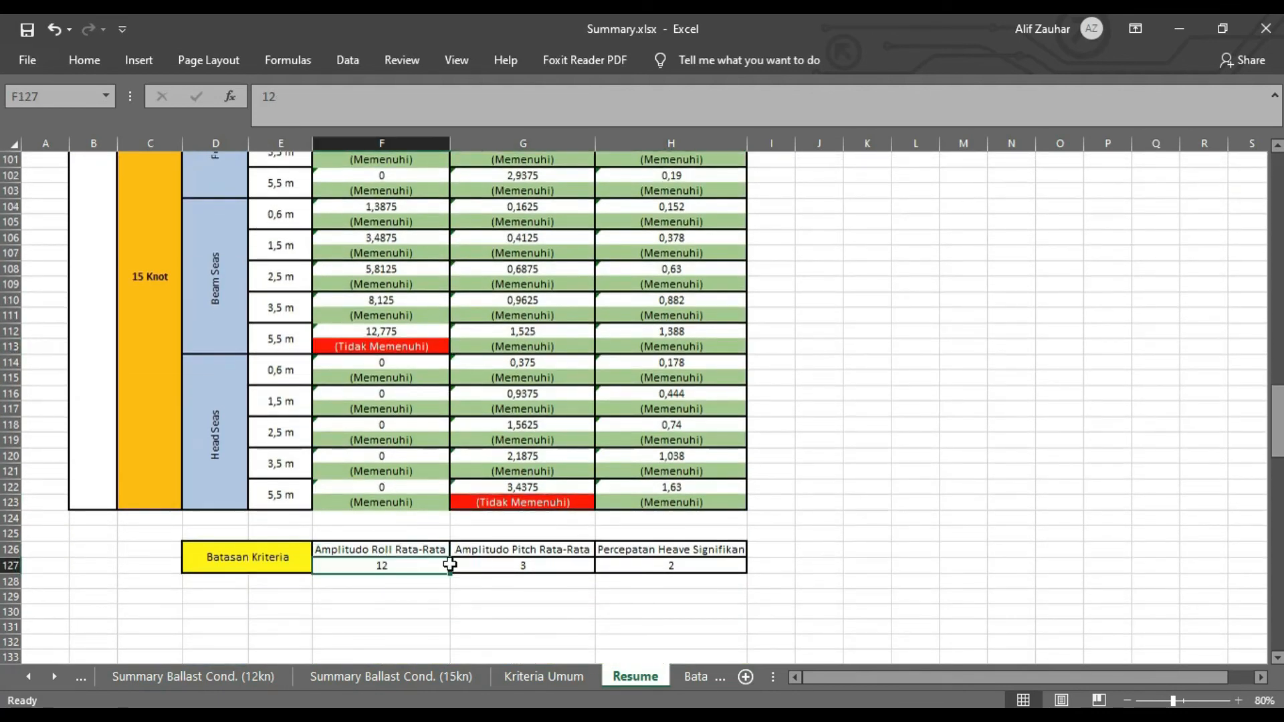
pyautogui.click(527, 567)
pyautogui.click(649, 568)
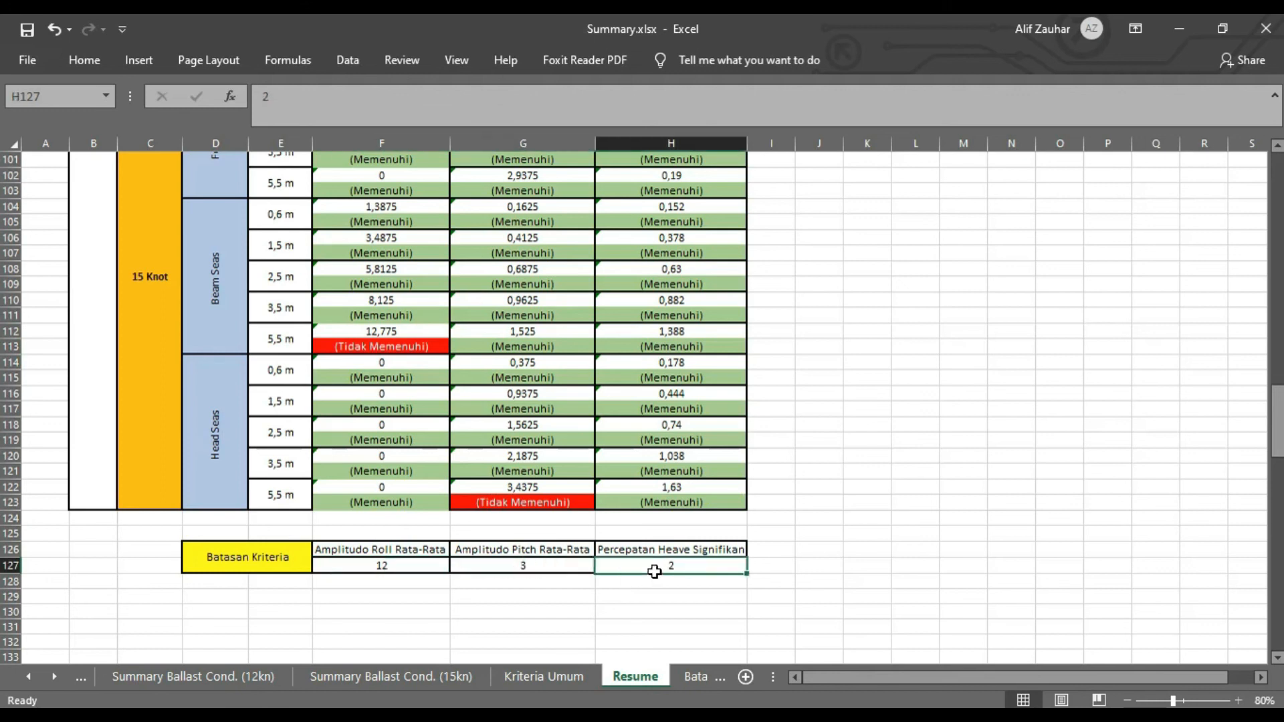
pyautogui.click(414, 563)
pyautogui.click(506, 563)
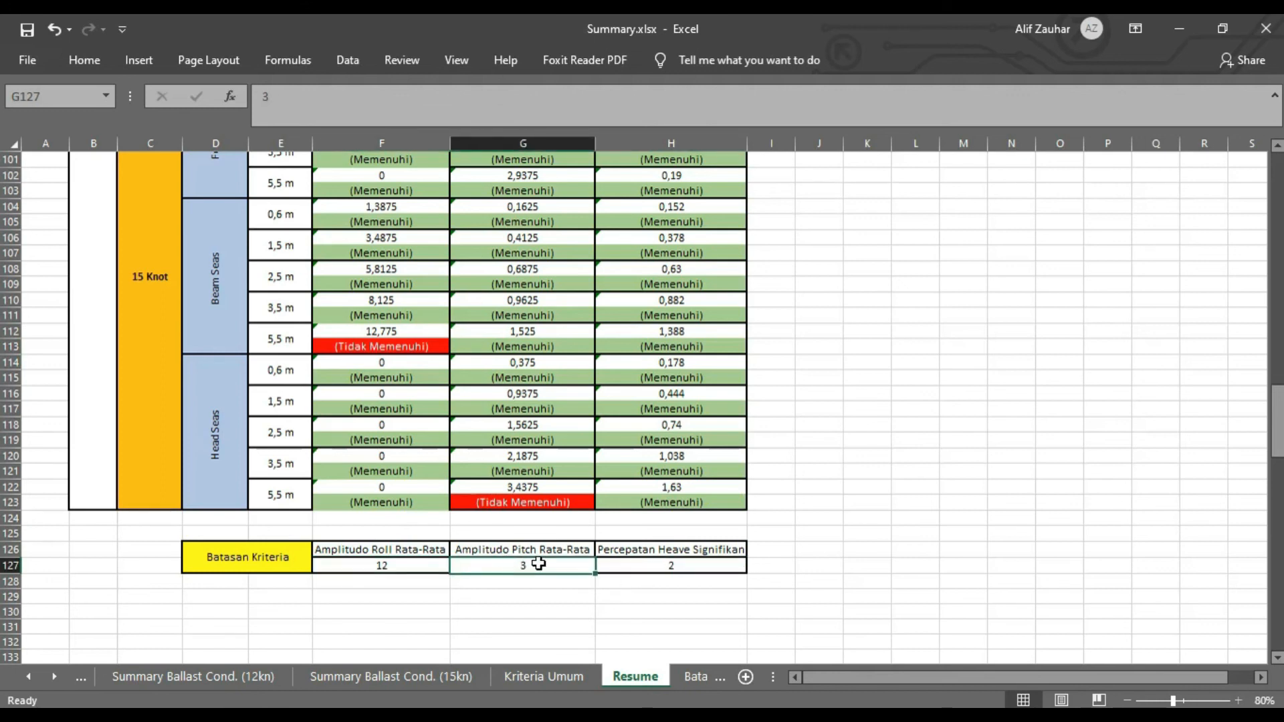
pyautogui.click(682, 565)
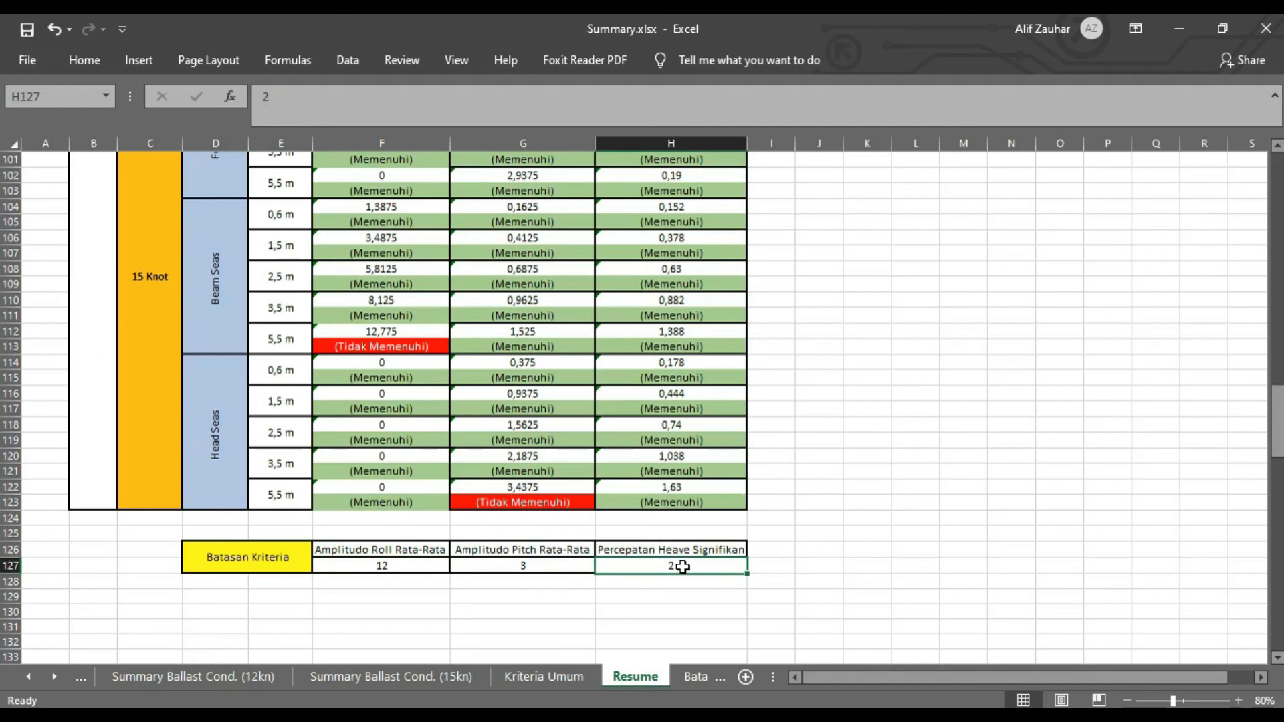
# Compare the head-seas pitch result and verdict in G122 and G123 with the pitch limit in G127
pyautogui.click(559, 487)
pyautogui.click(555, 503)
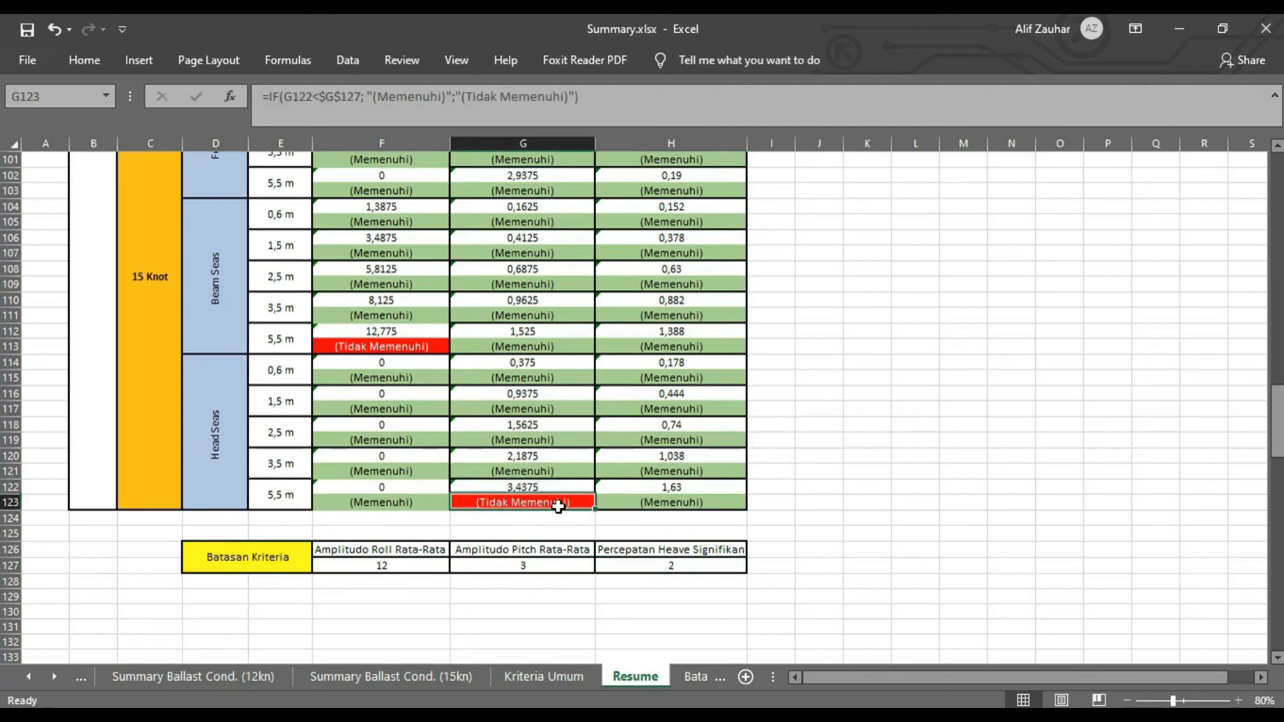
pyautogui.click(536, 565)
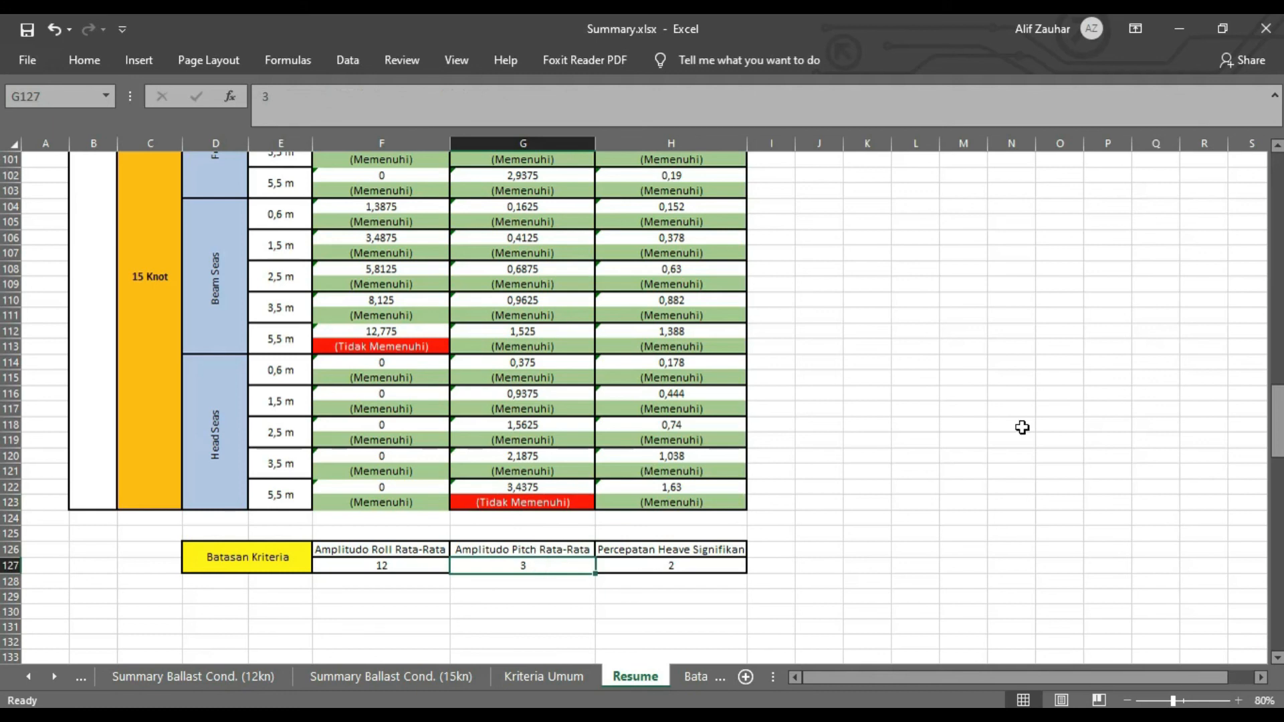
# Examine the 5,5 m wave height rows for head, beam and following seas in the 12 Knot ballast condition
pyautogui.moveTo(1277, 404); pyautogui.dragTo(1278, 355)
pyautogui.click(372, 482)
pyautogui.click(304, 531)
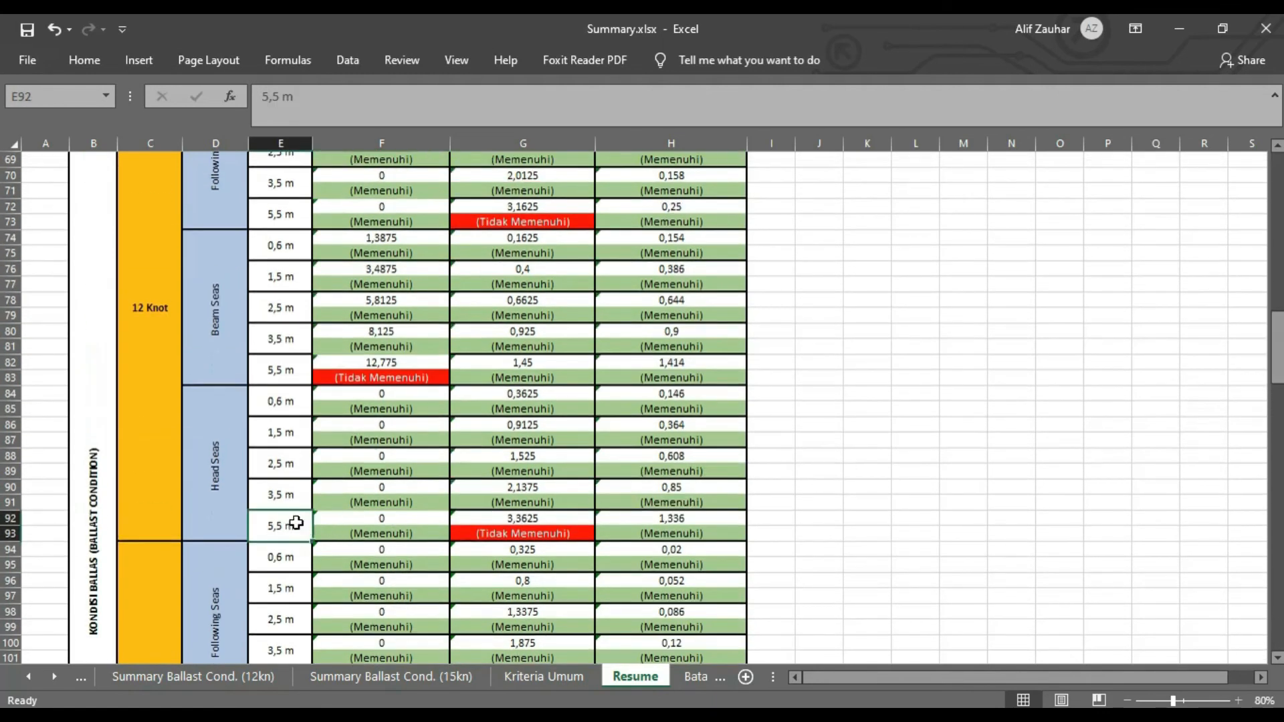
pyautogui.click(288, 382)
pyautogui.click(284, 219)
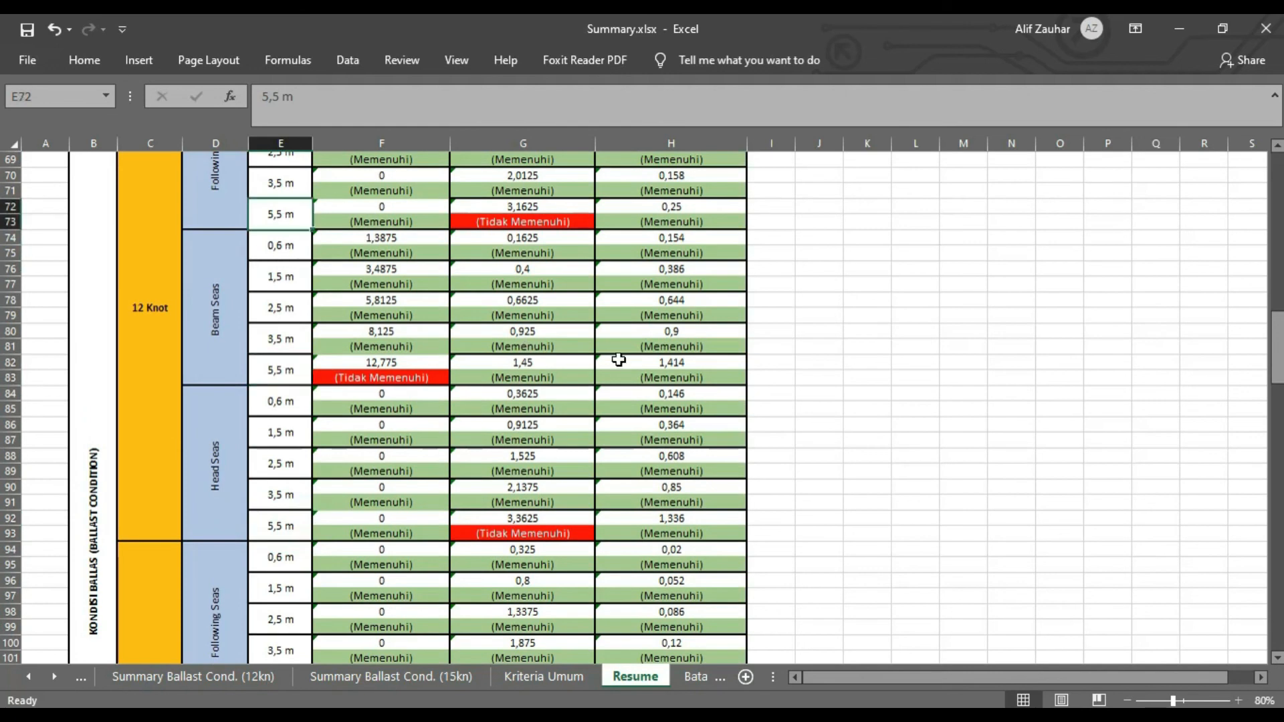
# Examine the roll and pitch results for the full load condition at 15 Knot and return to the start of the Resume table
pyautogui.moveTo(1273, 369); pyautogui.dragTo(1274, 301)
pyautogui.click(263, 395)
pyautogui.click(291, 446)
pyautogui.click(509, 454)
pyautogui.click(361, 440)
pyautogui.click(564, 441)
pyautogui.moveTo(1274, 291); pyautogui.dragTo(1275, 212)
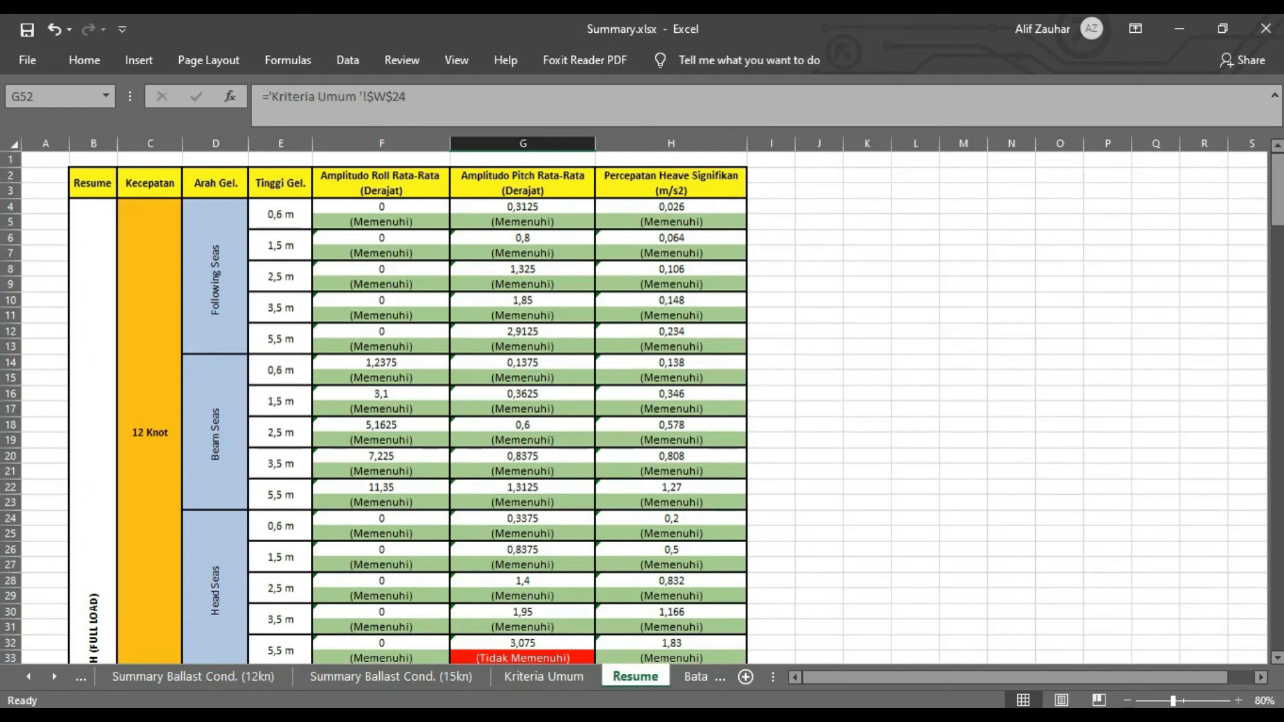
# Switch to the PowerPoint presentation and show slide 6, Tujuan Analisis Seakeeping
pyautogui.hotkey('alt', 'Tab')
pyautogui.click(188, 444)
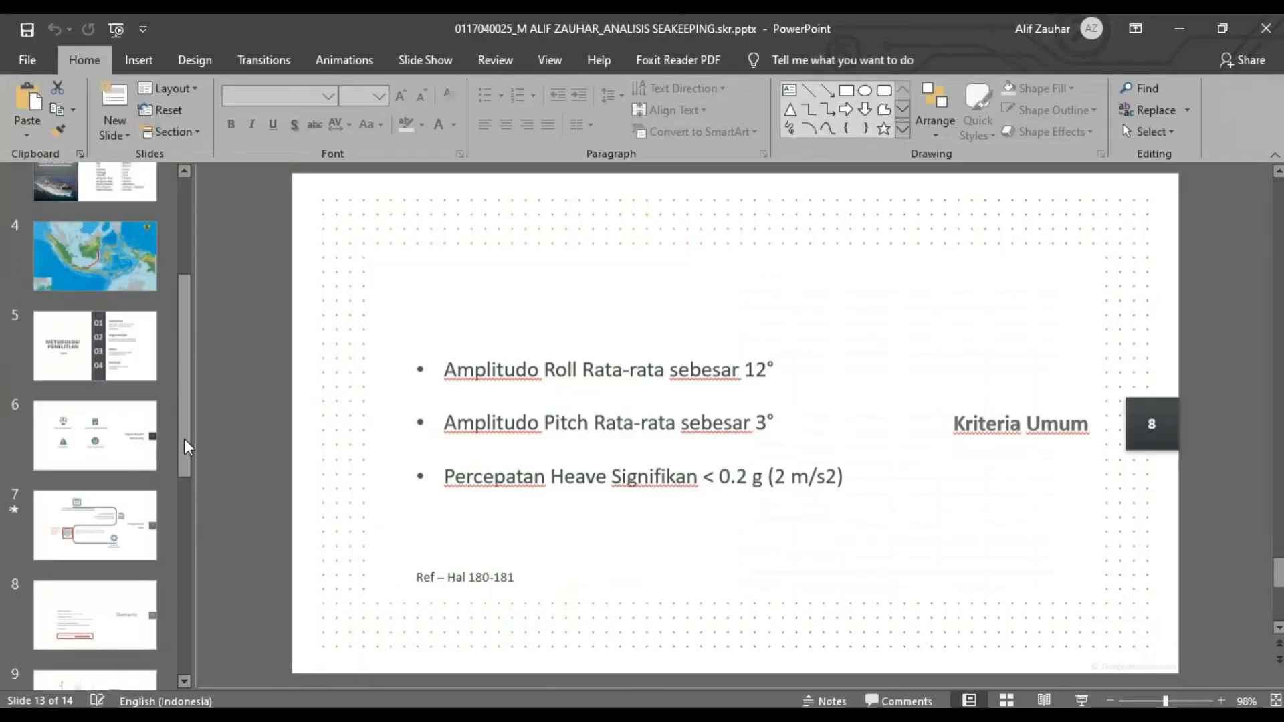
pyautogui.click(114, 428)
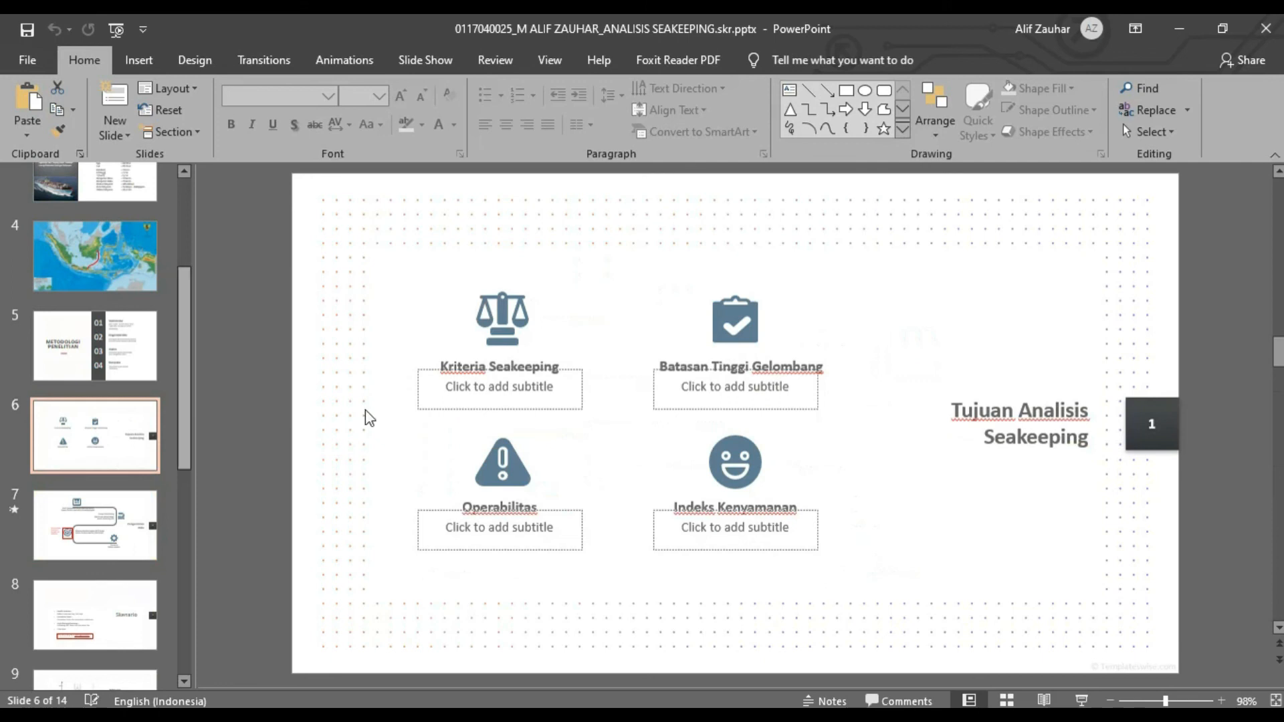